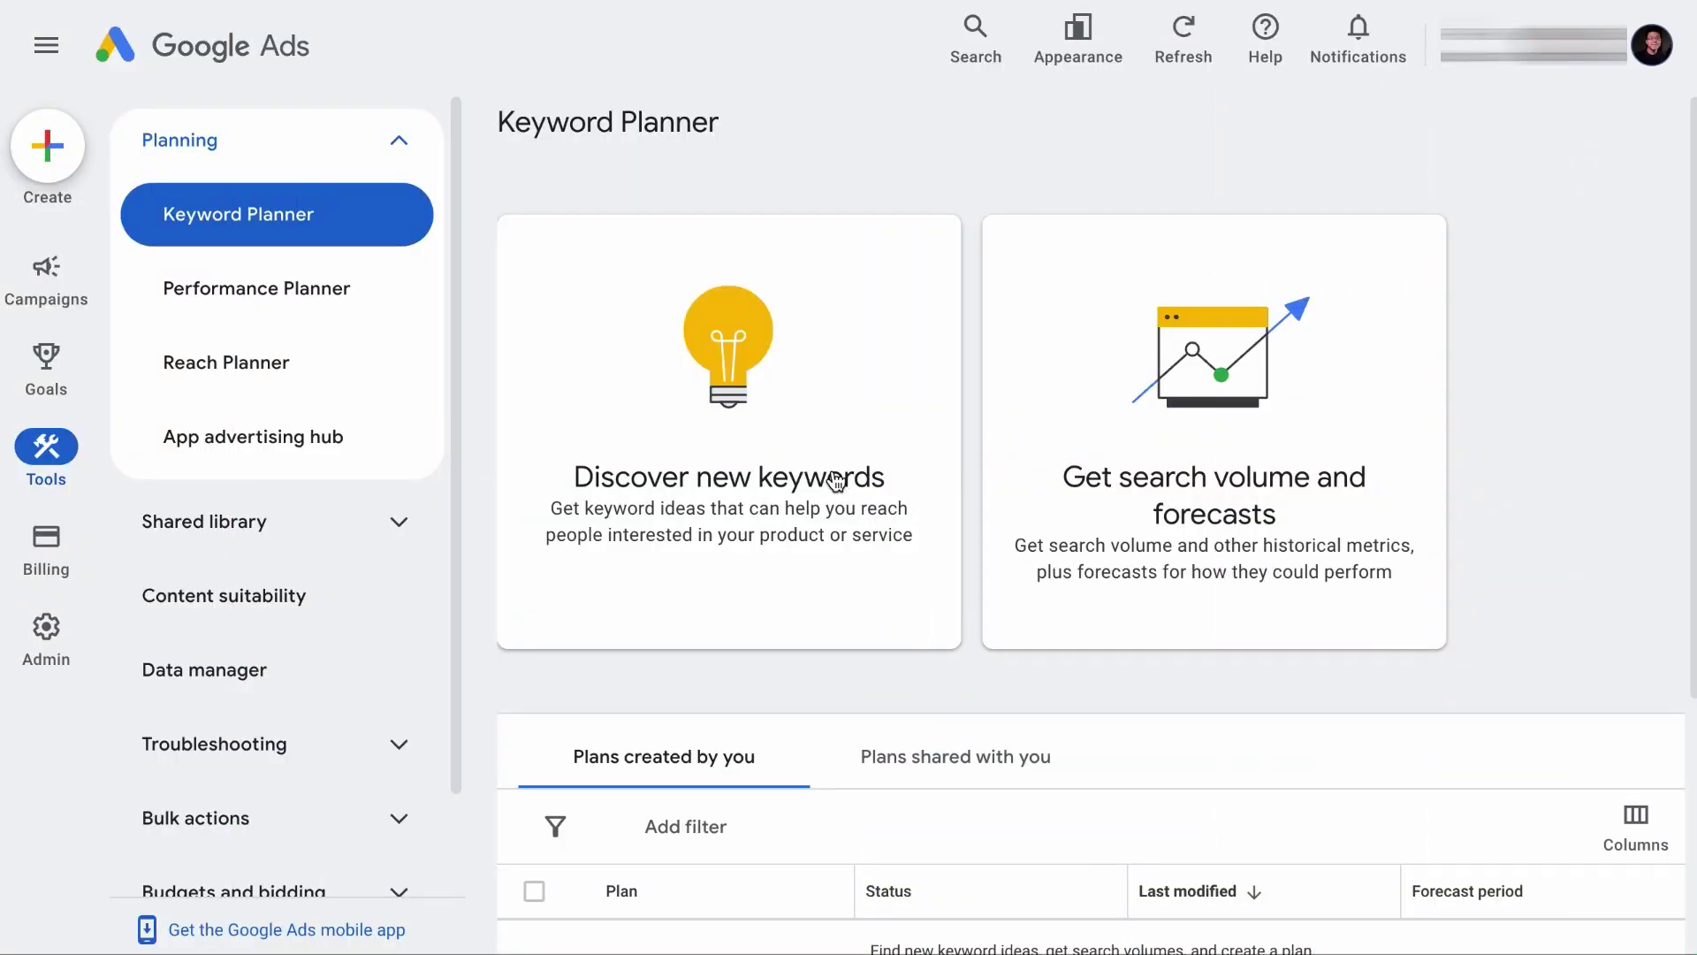
# Start discovering new keywords and remove Singapore from the targeted locations, saving the setting so that all locations are covered.
pyautogui.click(824, 461)
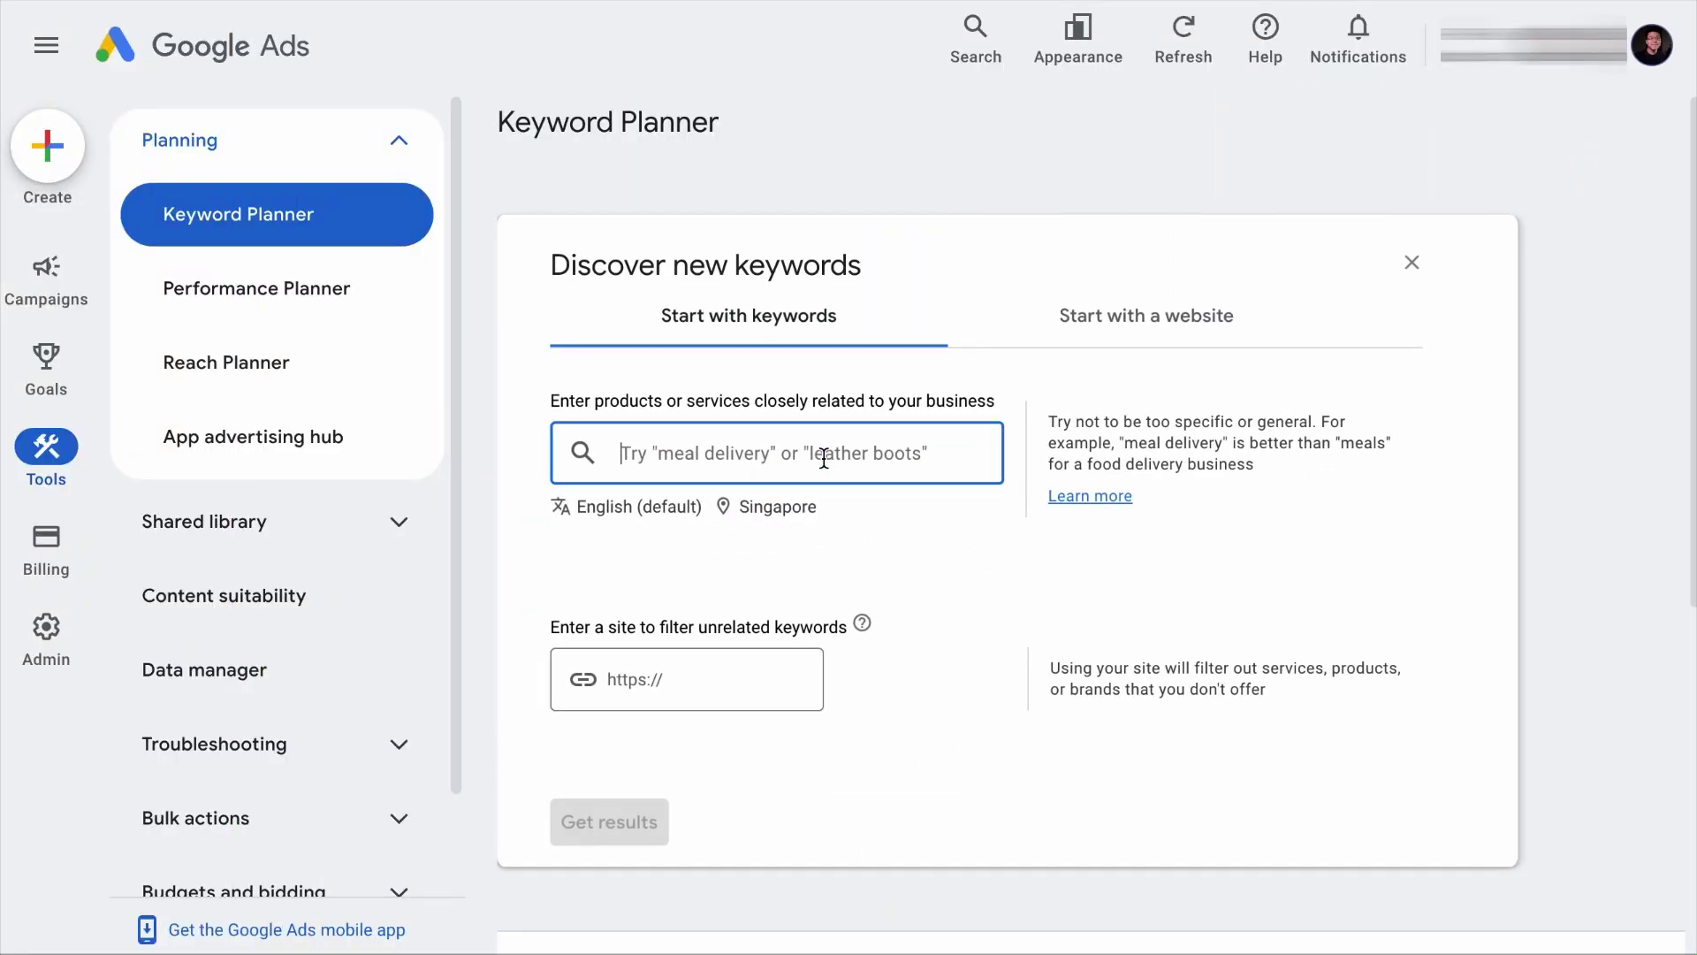
pyautogui.click(774, 508)
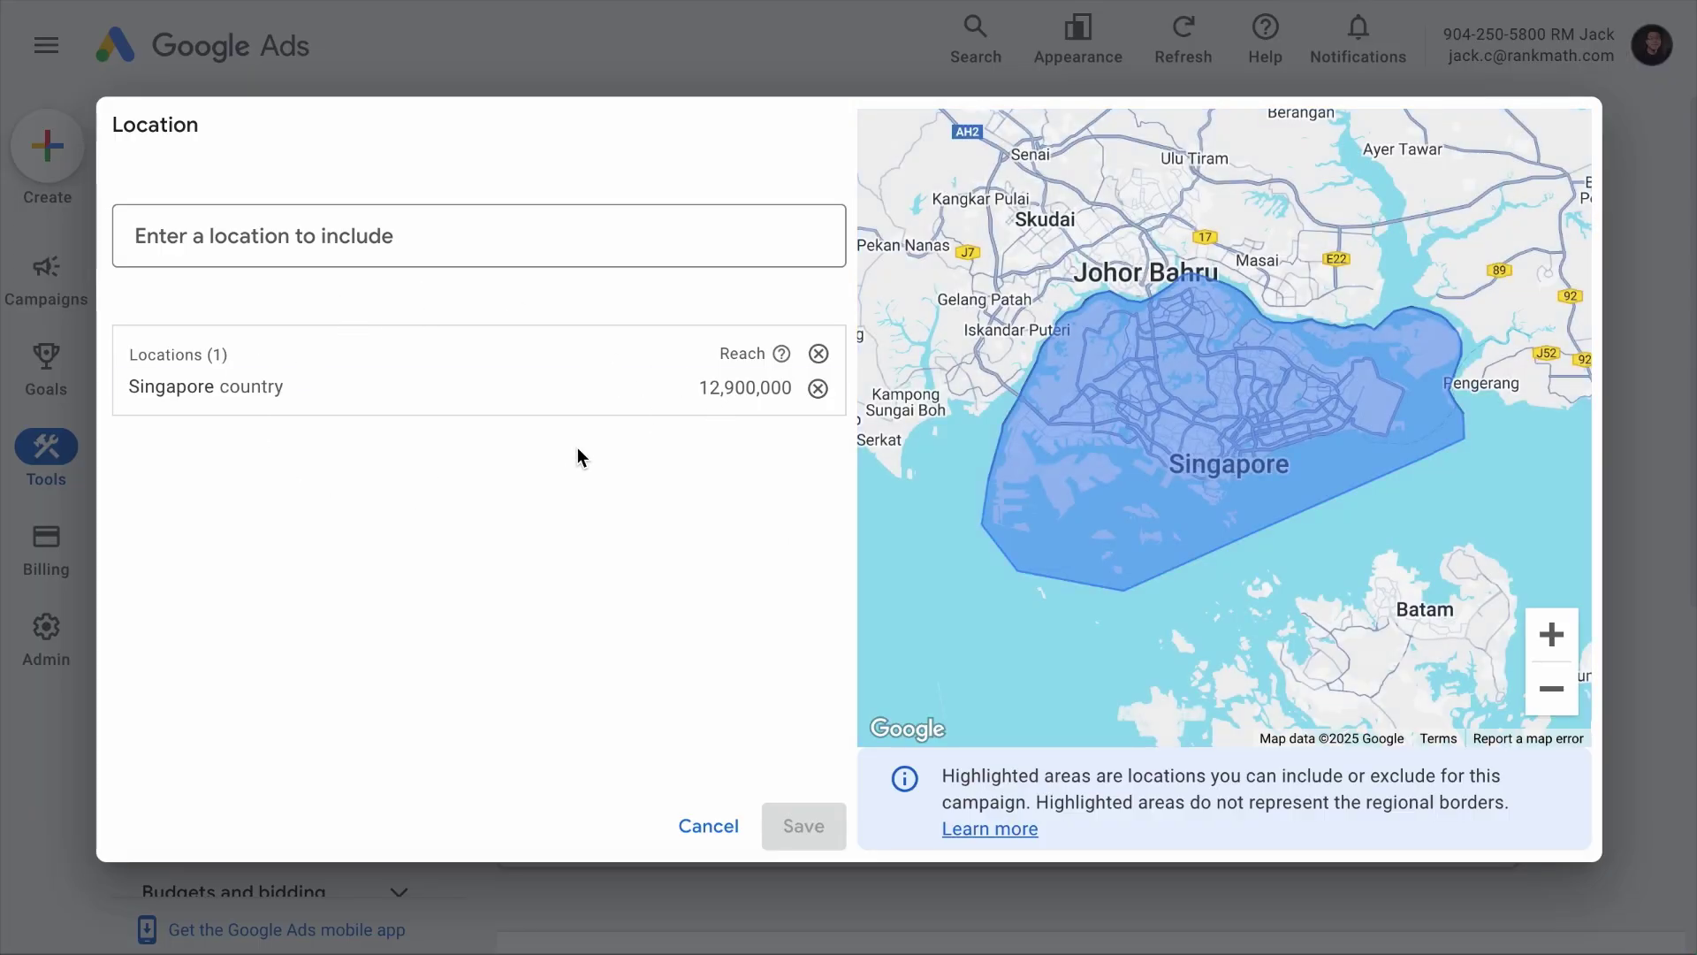
pyautogui.click(818, 354)
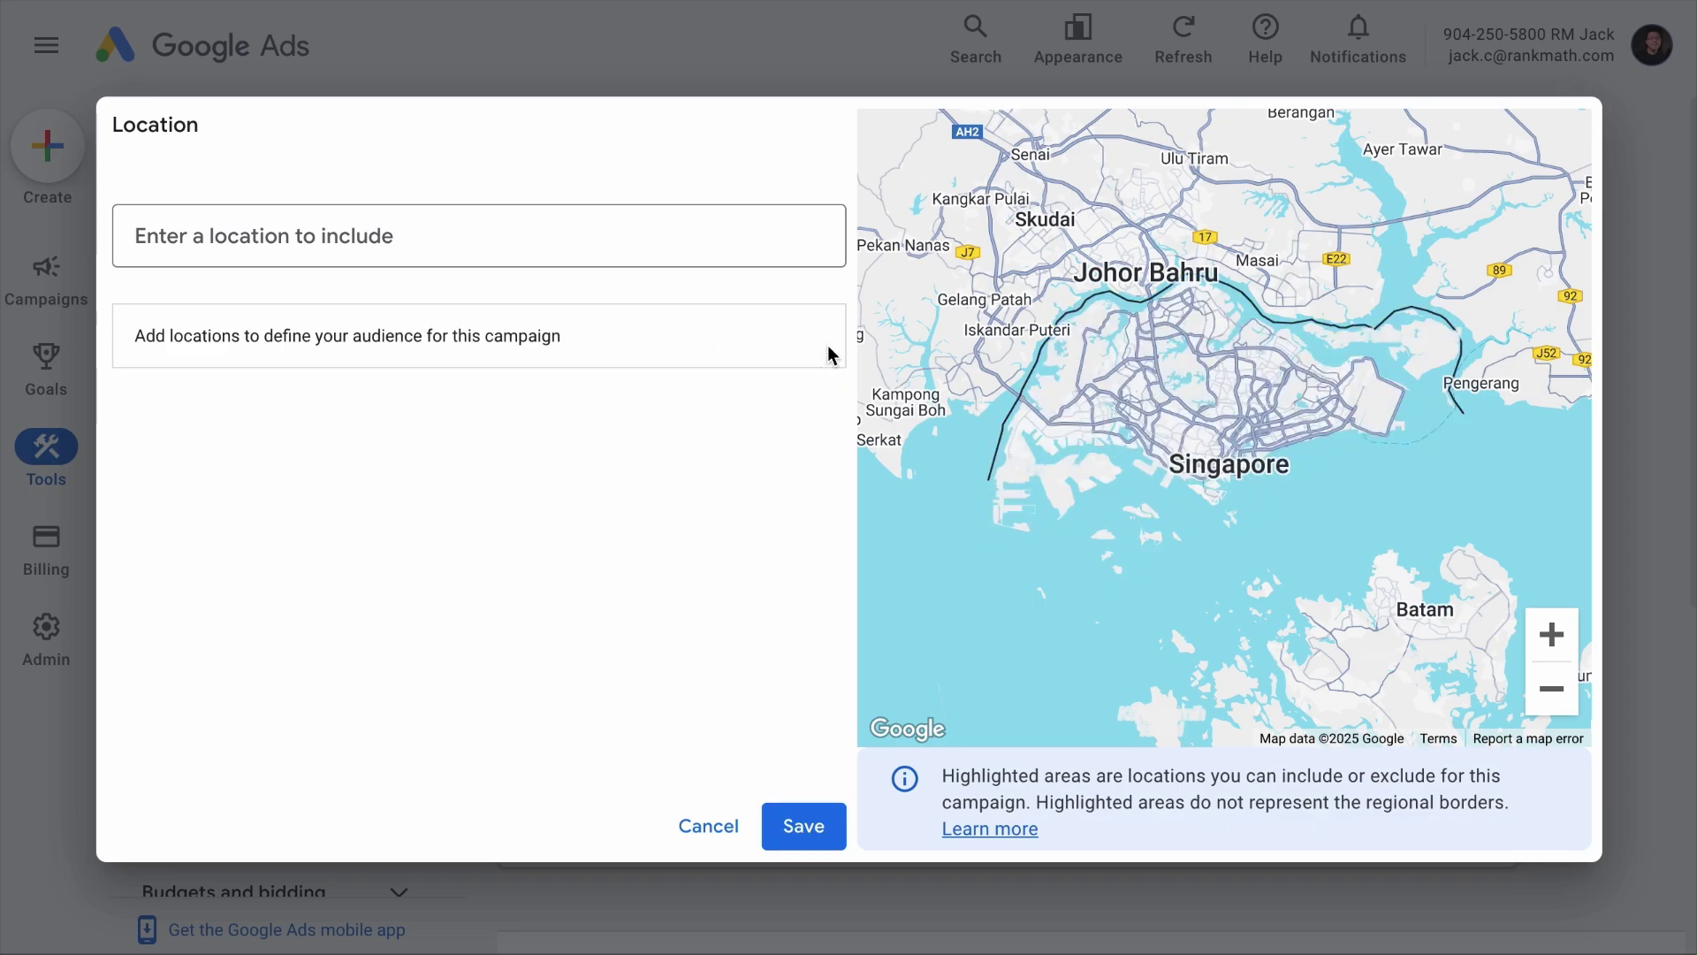
pyautogui.click(793, 825)
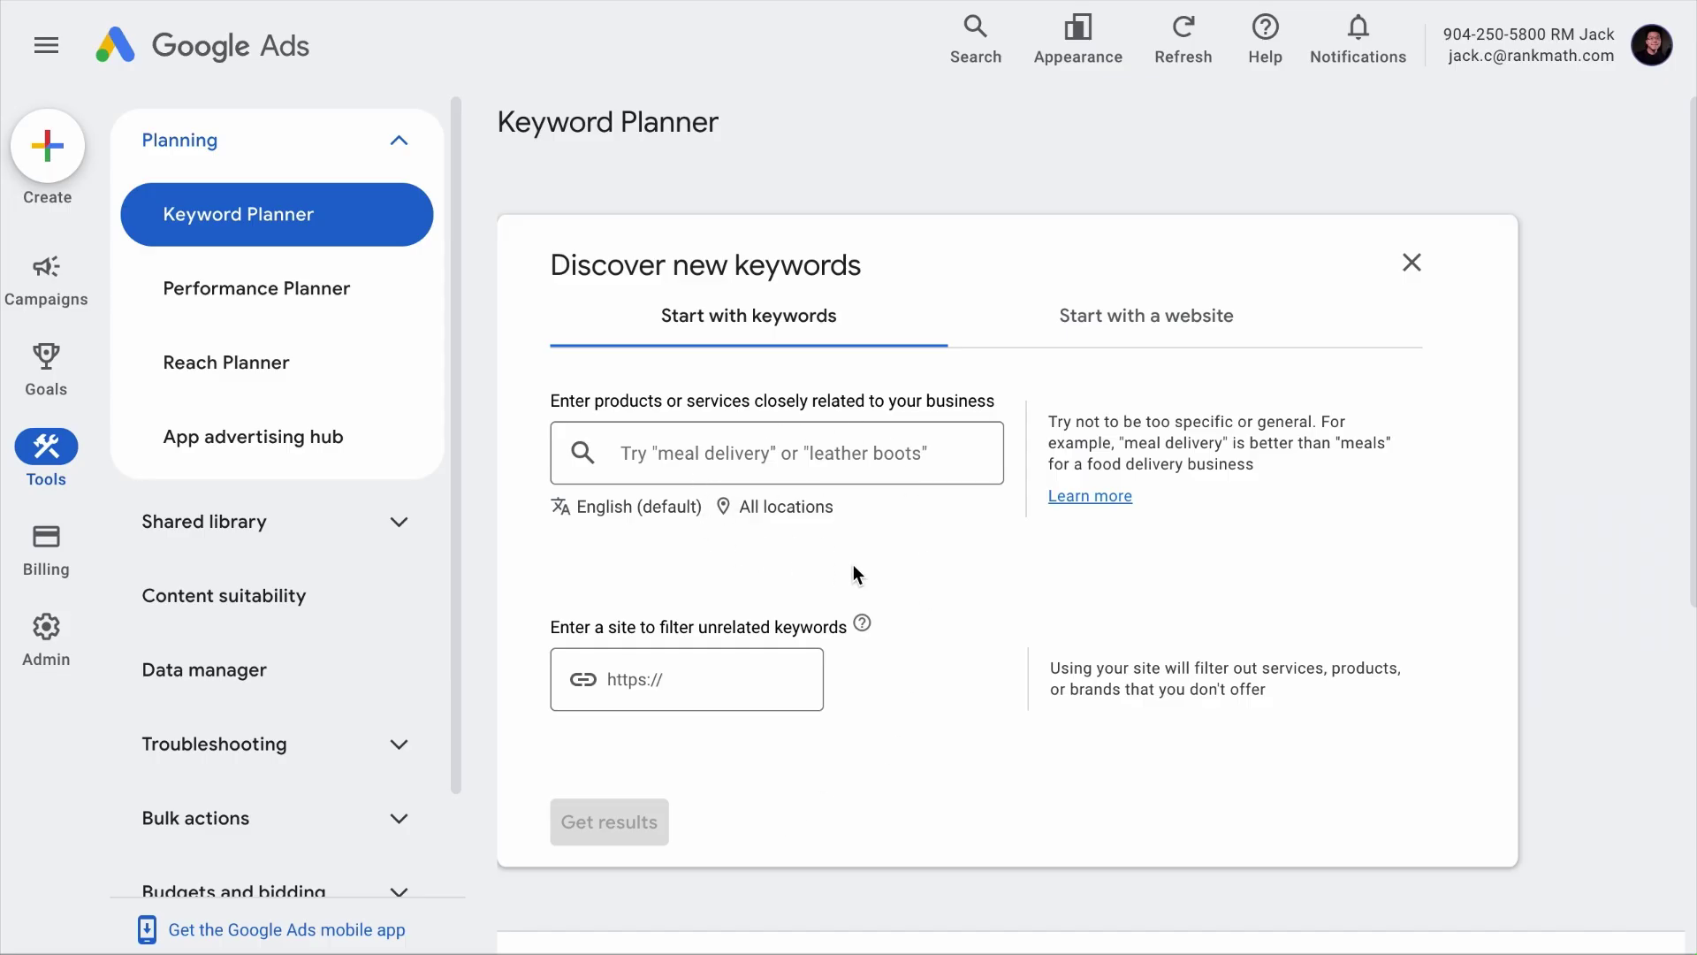
# Get keyword ideas for the wildcard phrase "how to * exercise bike".
pyautogui.click(839, 458)
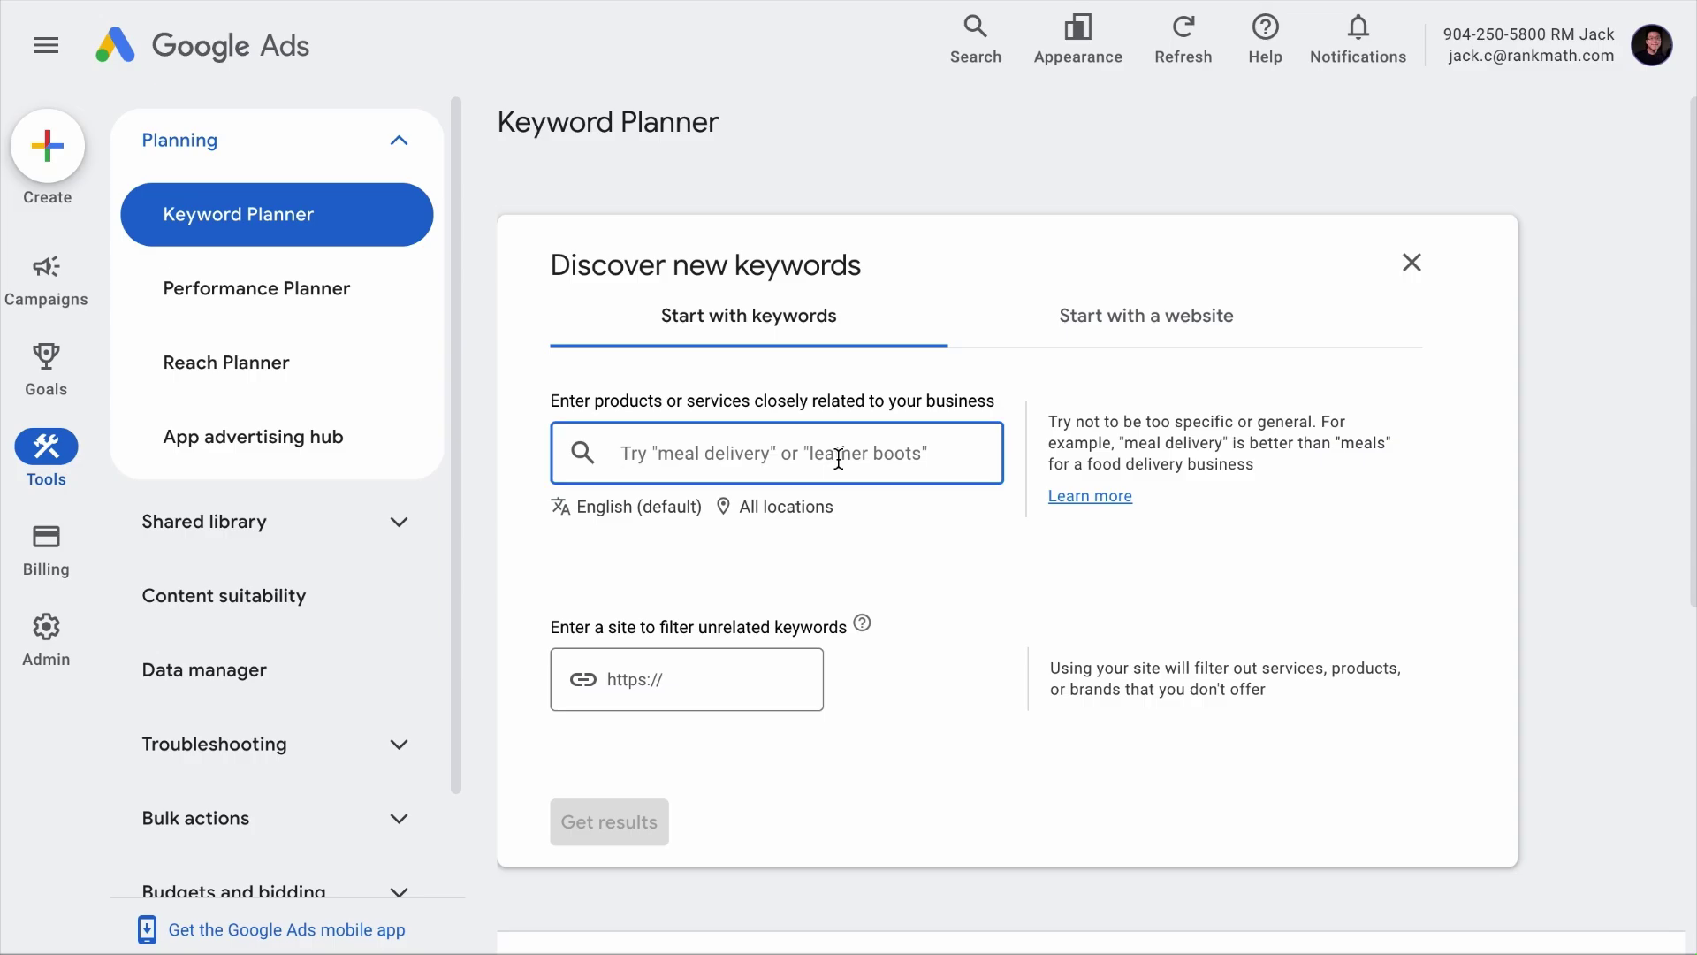
pyautogui.write('how to t exercise bike')
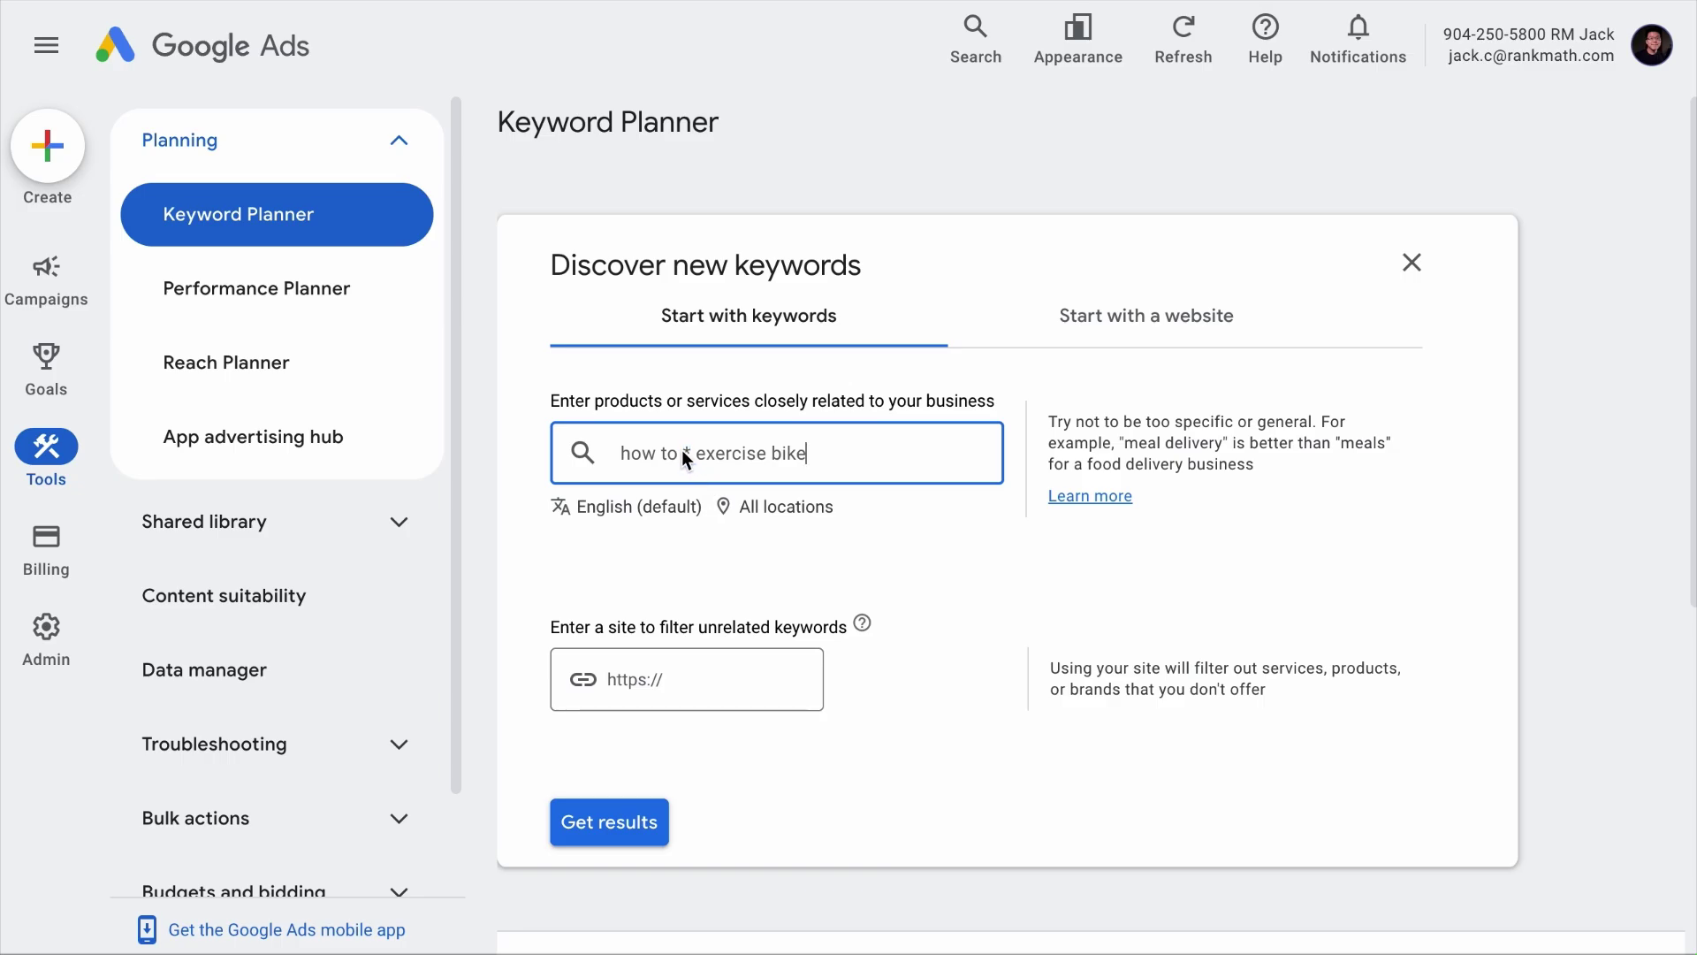
pyautogui.moveTo(680, 451); pyautogui.dragTo(906, 459)
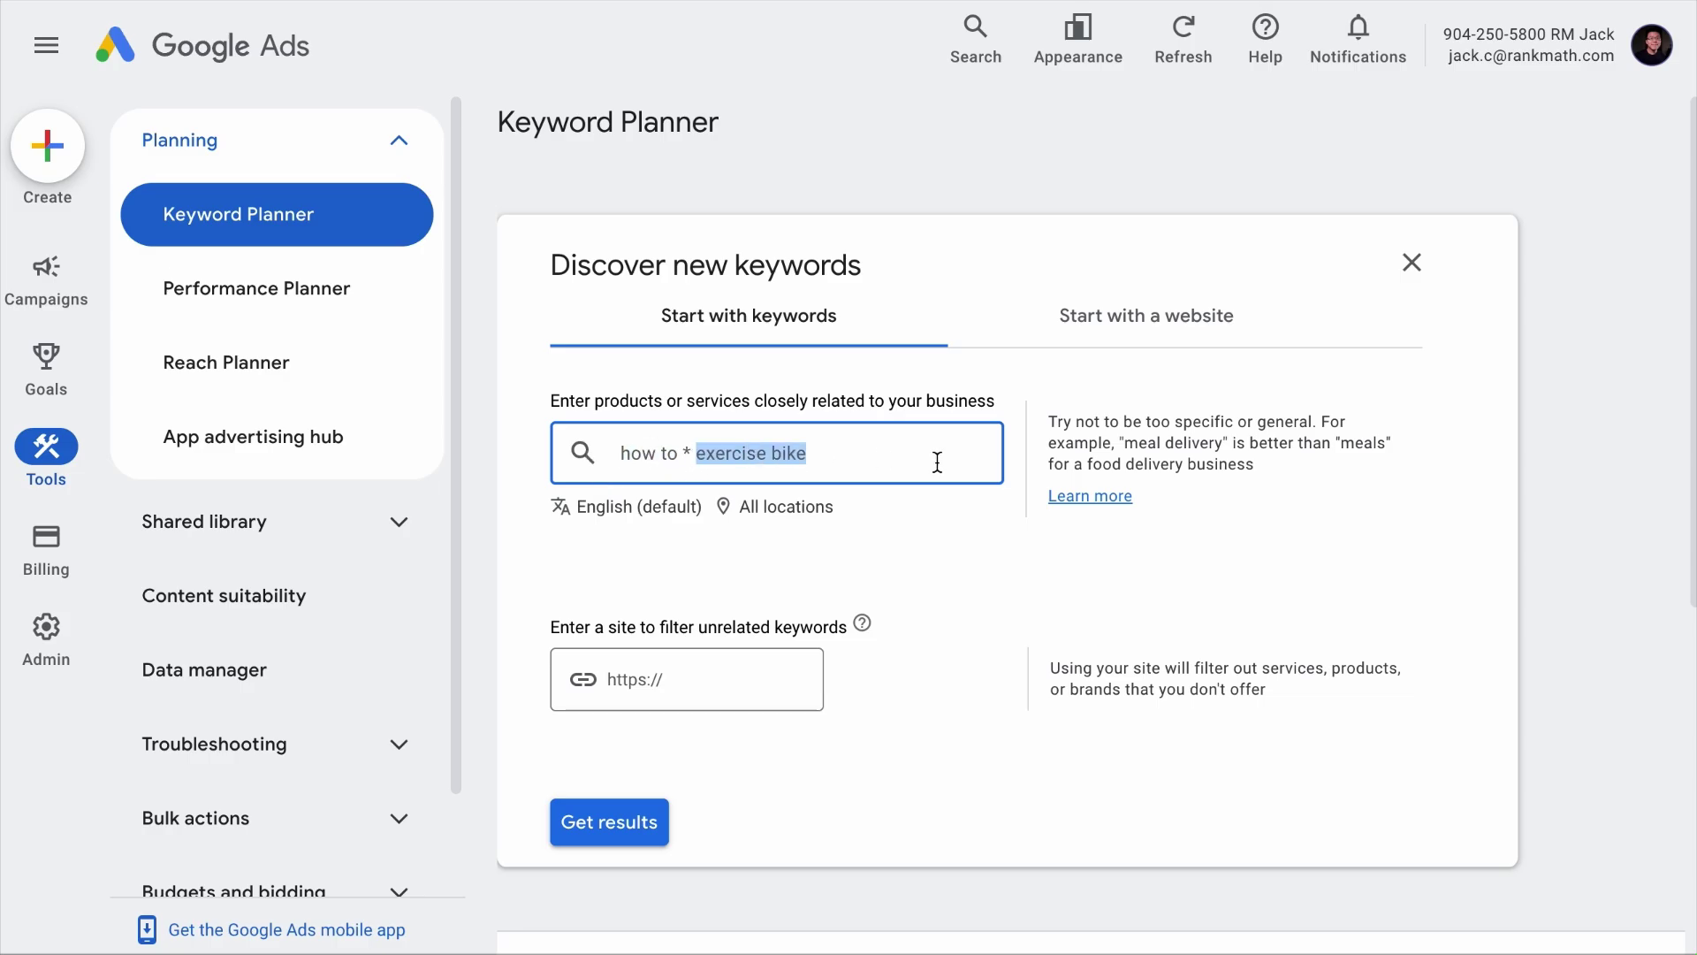
pyautogui.click(937, 462)
pyautogui.click(601, 835)
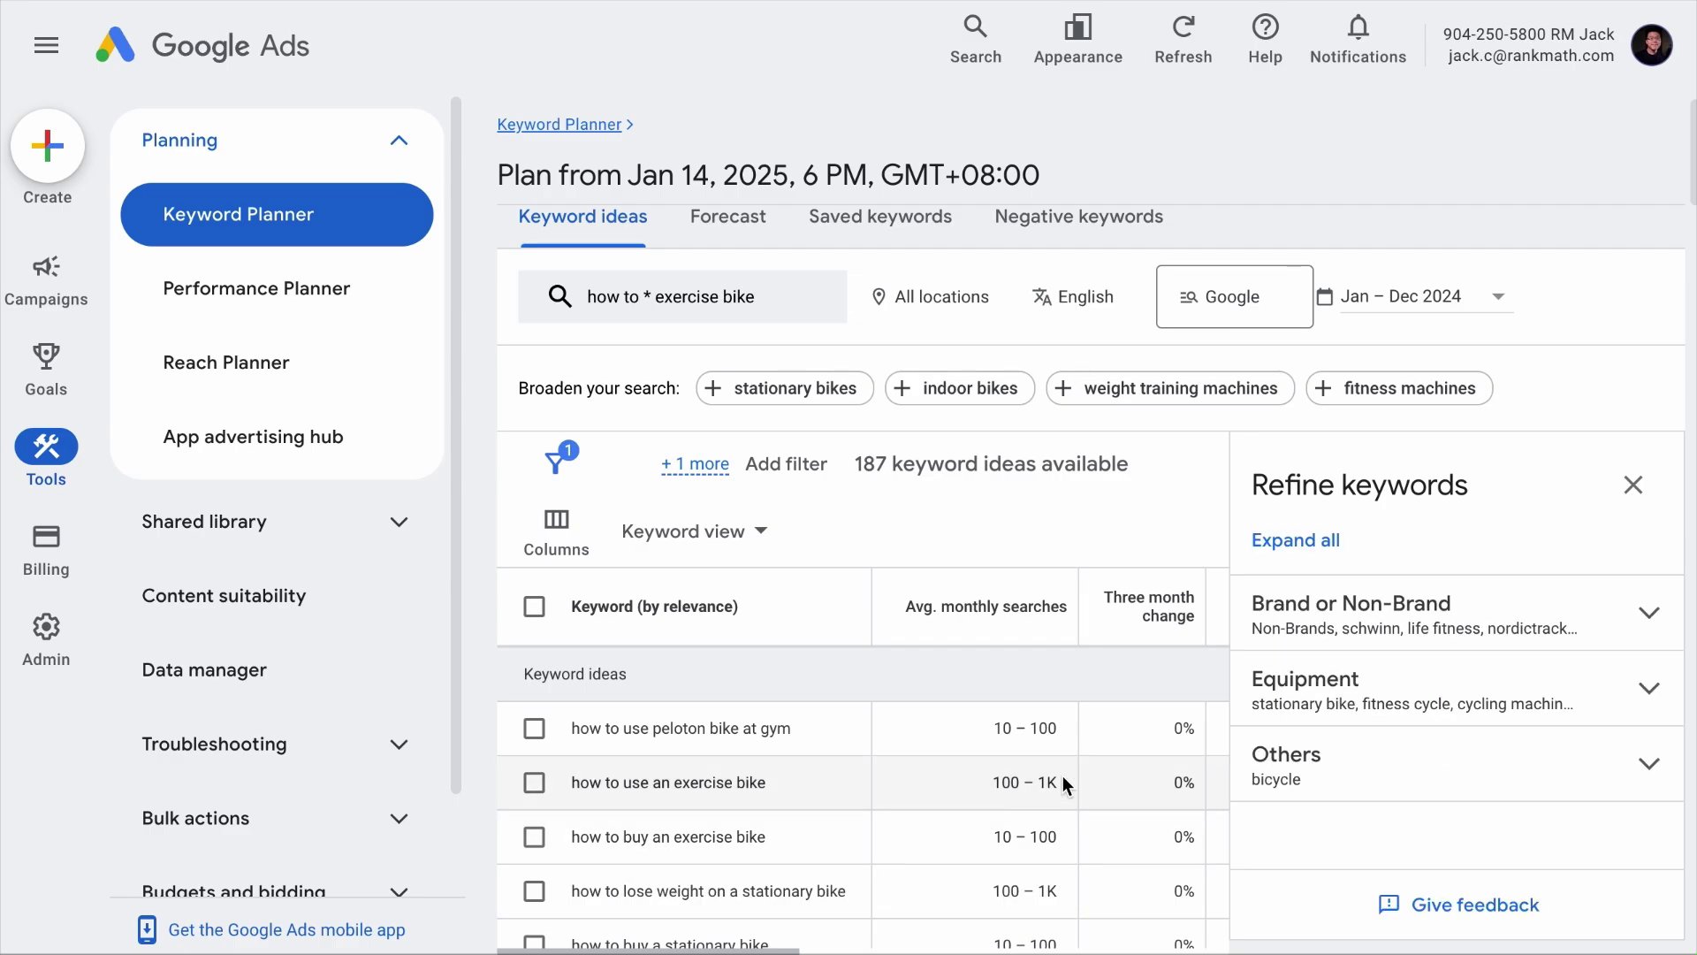
# Read through the how-to keyword ideas and compare how their phrasing fills the wildcard, along with their average monthly searches.
pyautogui.scroll(-3, 1065, 774)
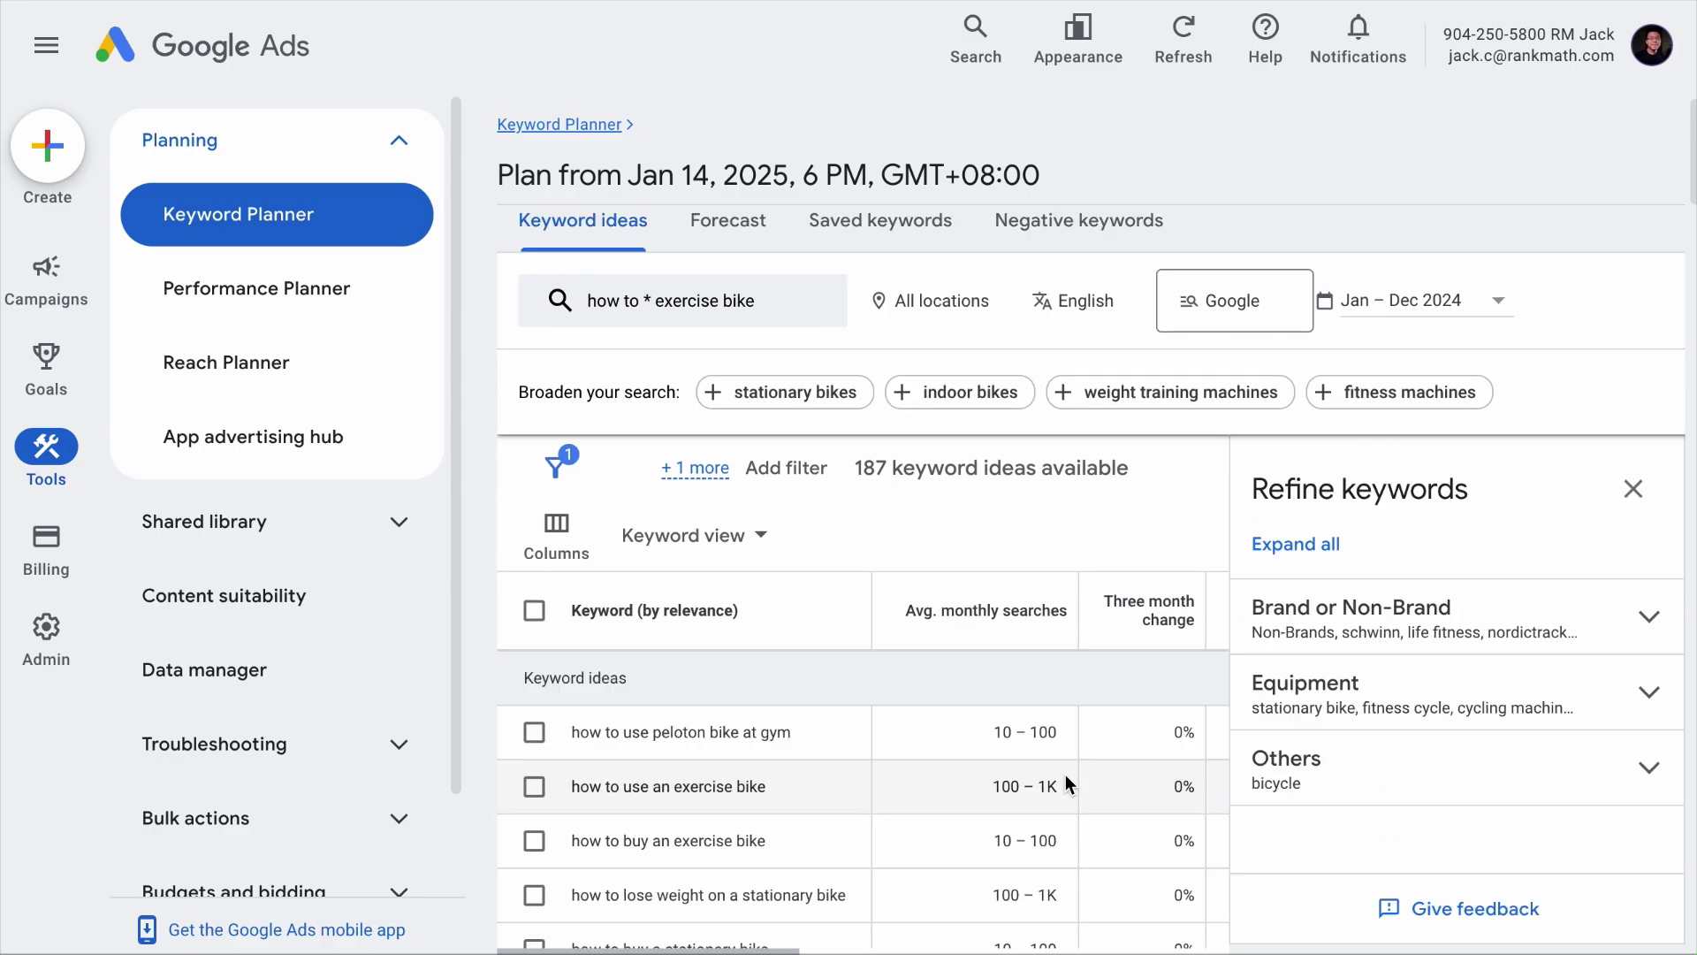
pyautogui.moveTo(587, 733); pyautogui.dragTo(798, 740)
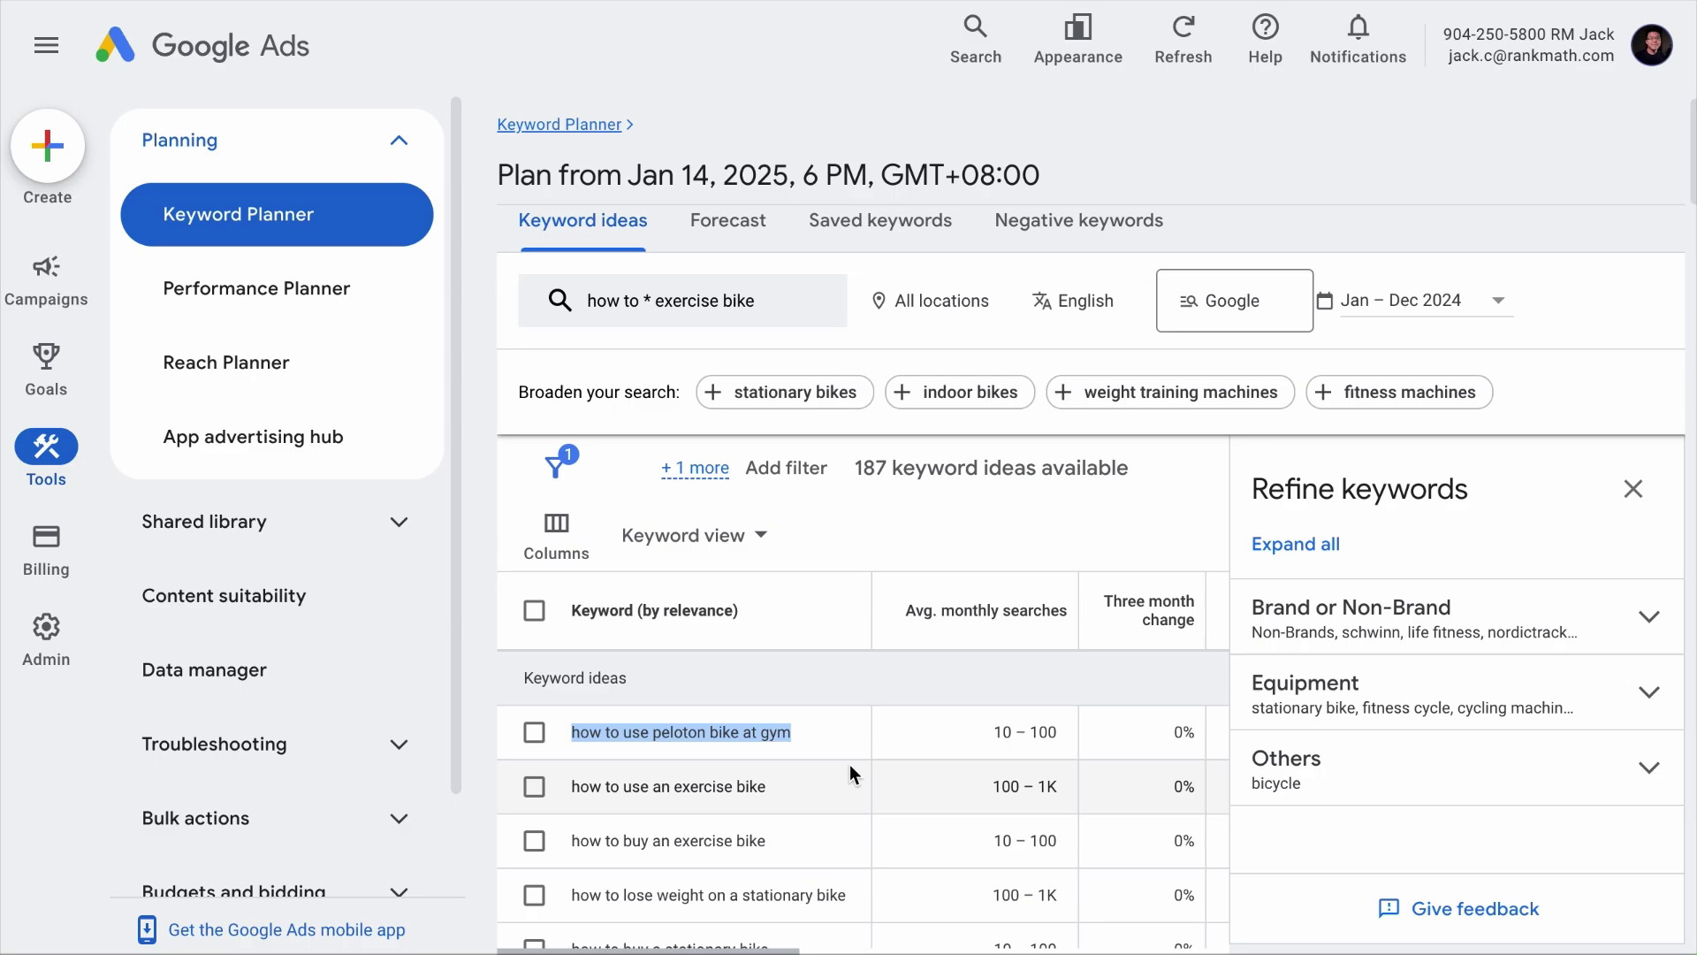
pyautogui.moveTo(572, 786); pyautogui.dragTo(758, 786)
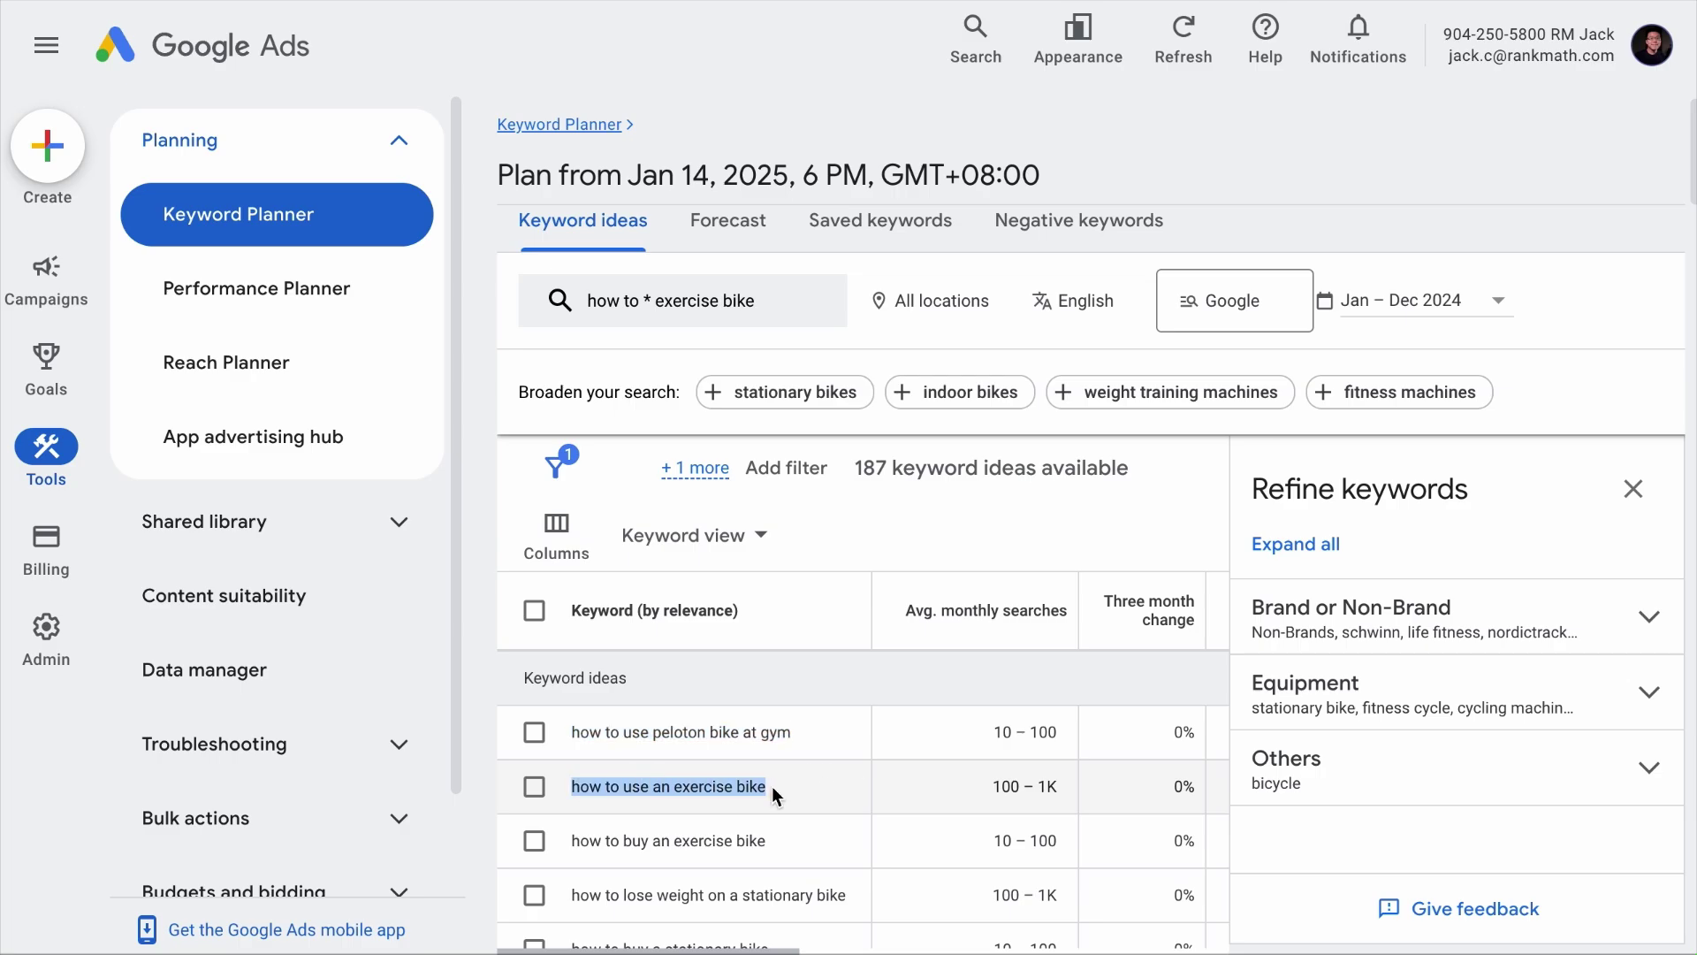
pyautogui.scroll(-1, 772, 787)
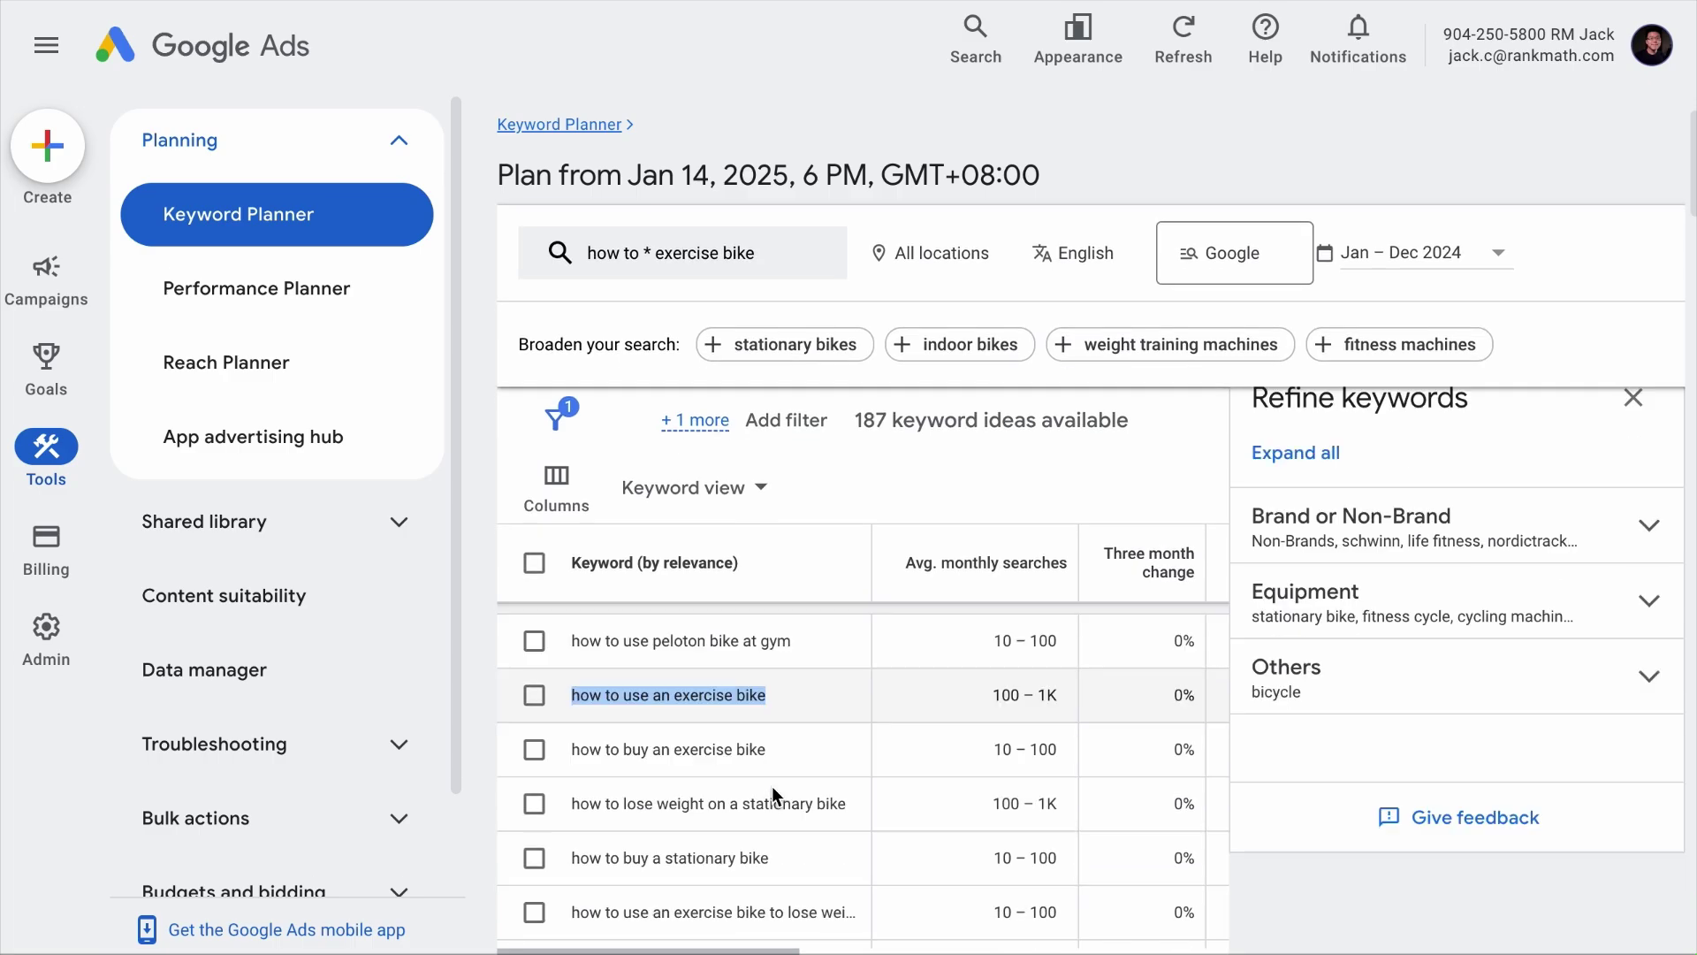
pyautogui.moveTo(564, 750); pyautogui.dragTo(774, 751)
pyautogui.scroll(-3, 783, 751)
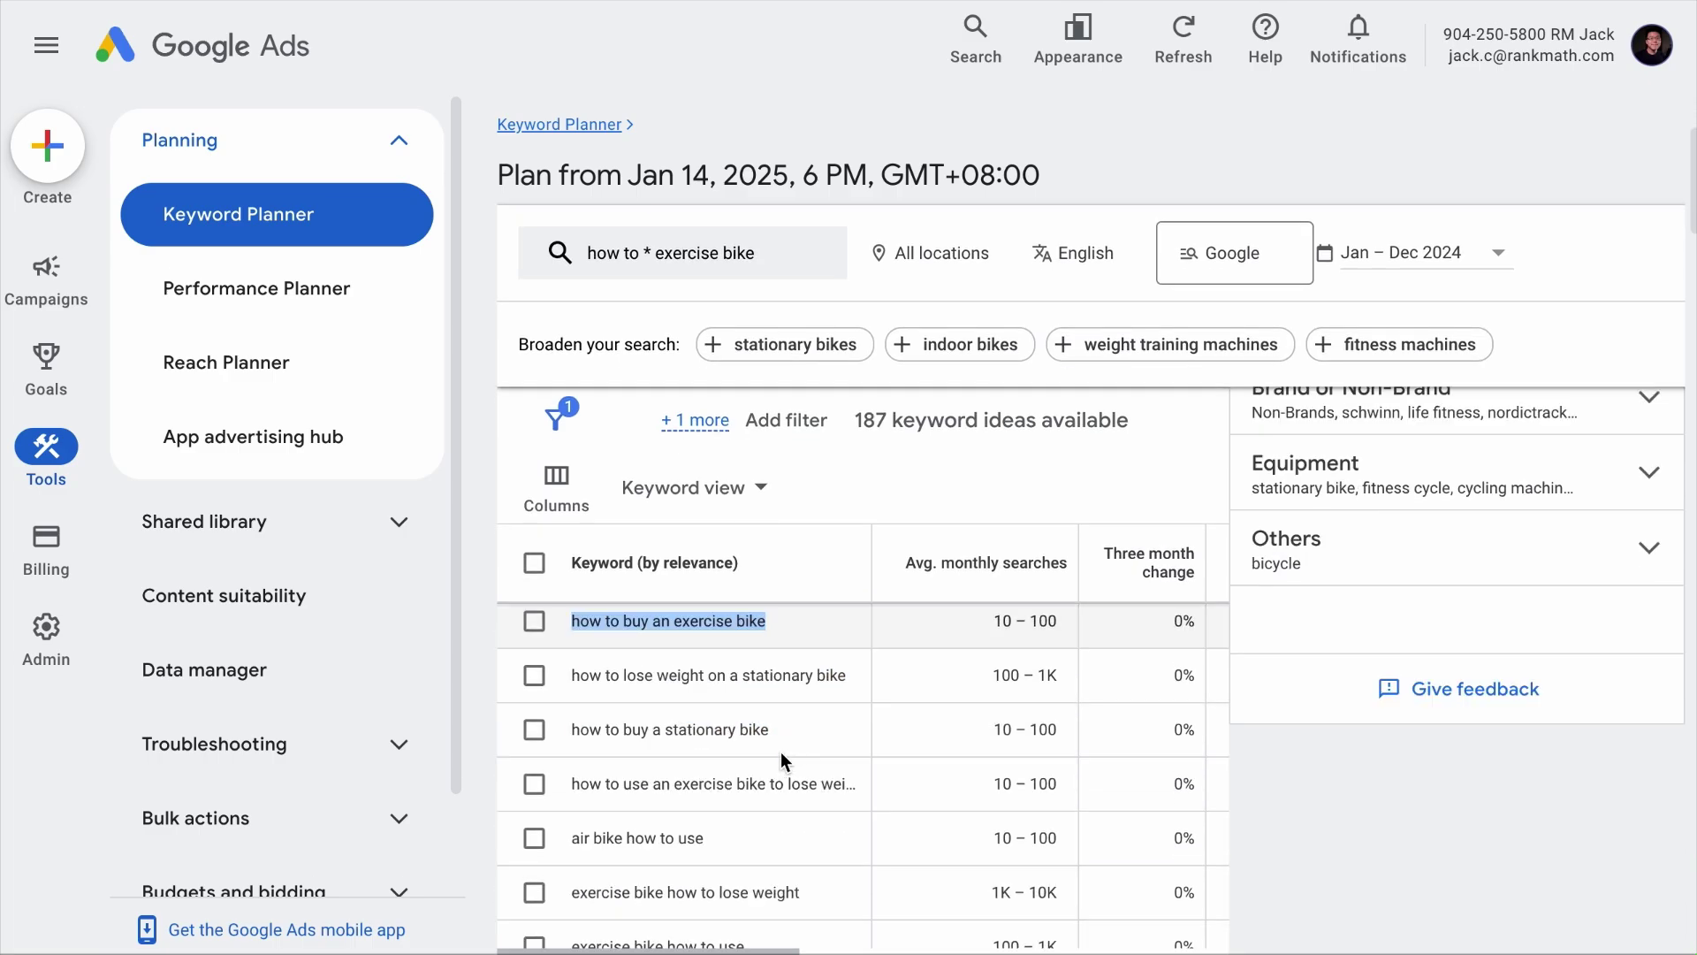
pyautogui.moveTo(570, 676); pyautogui.dragTo(825, 683)
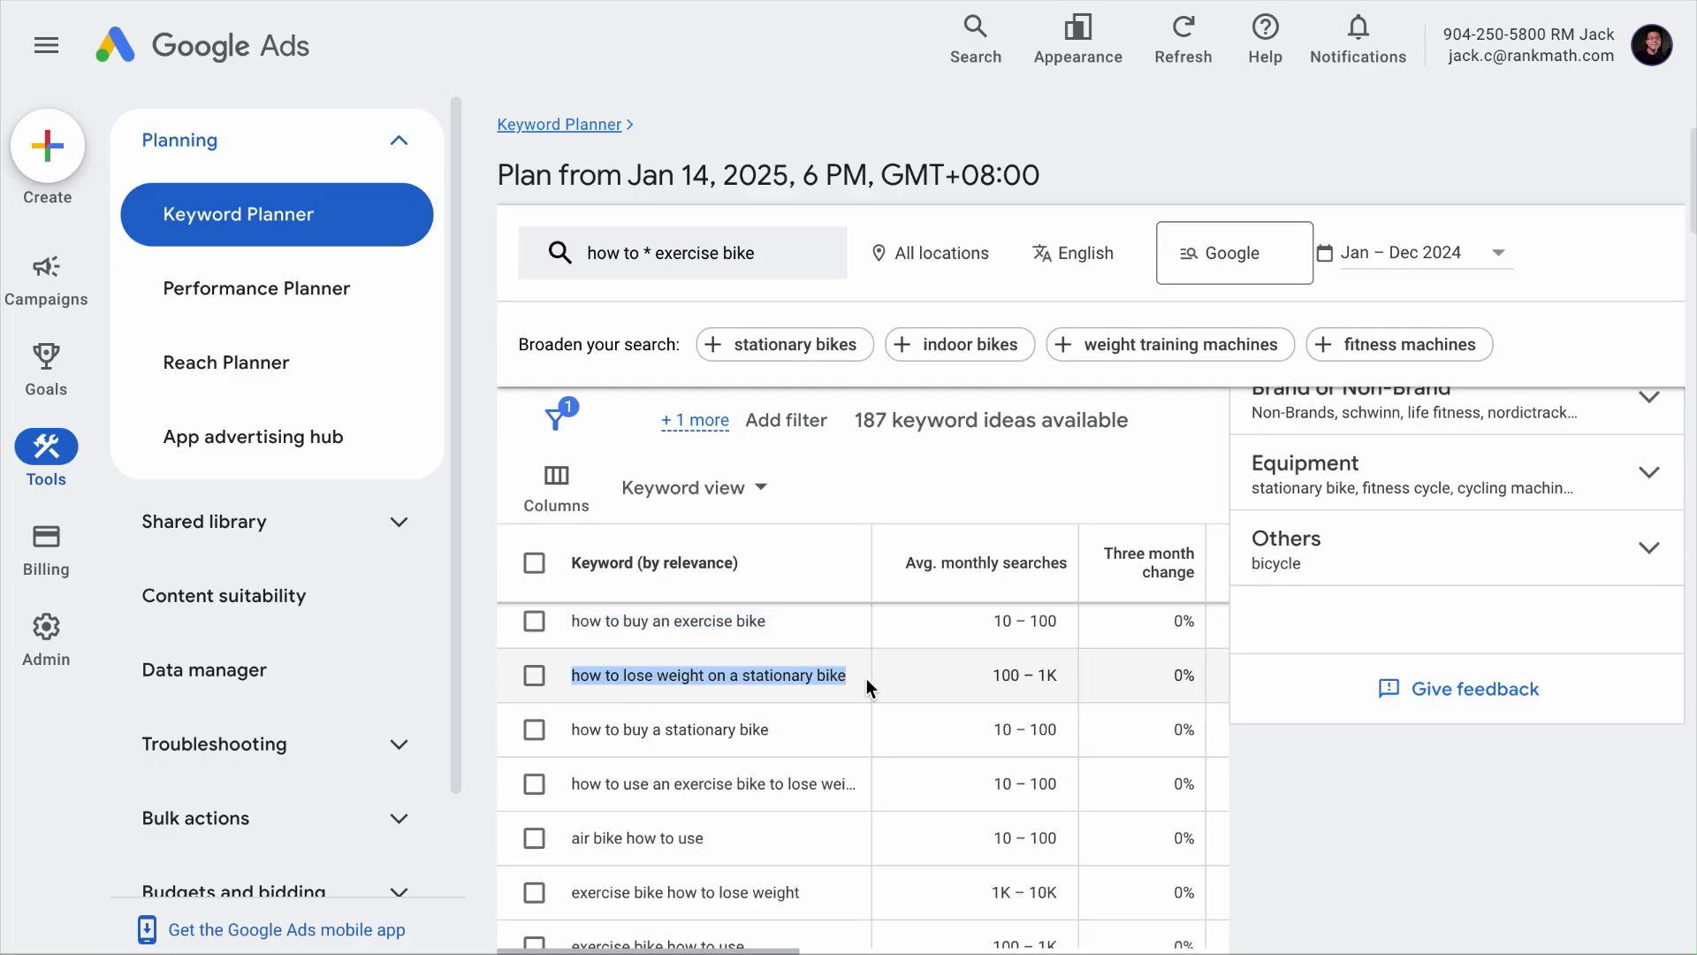
pyautogui.scroll(-4, 872, 723)
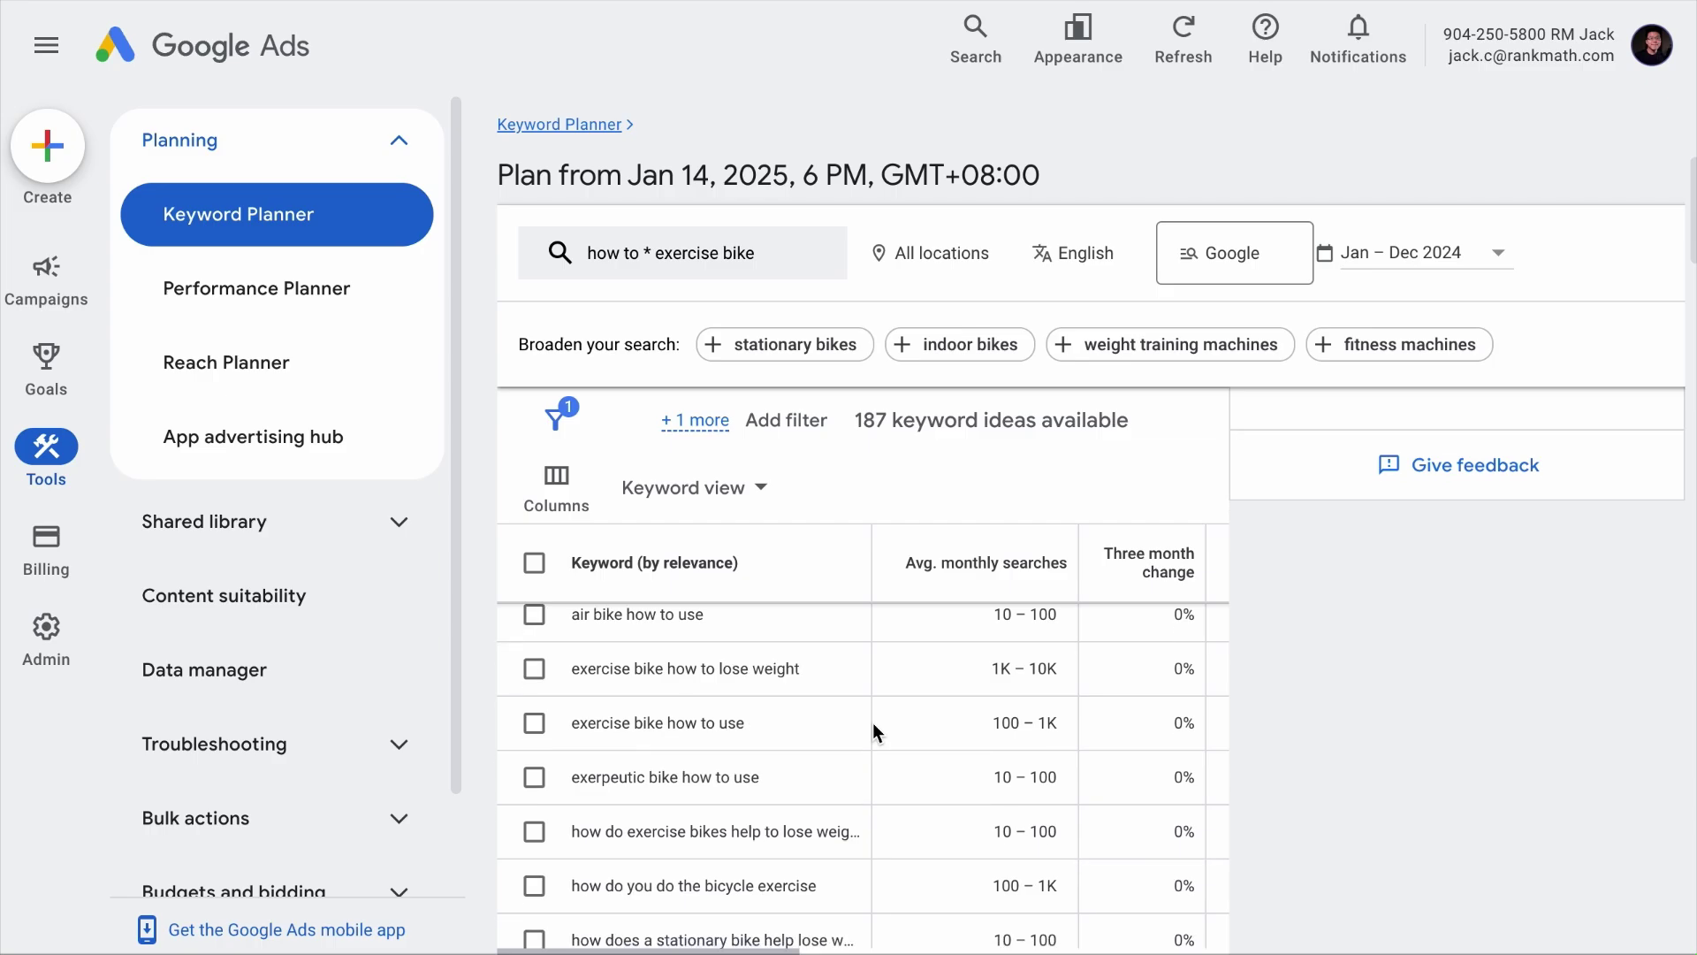
pyautogui.scroll(-8, 873, 723)
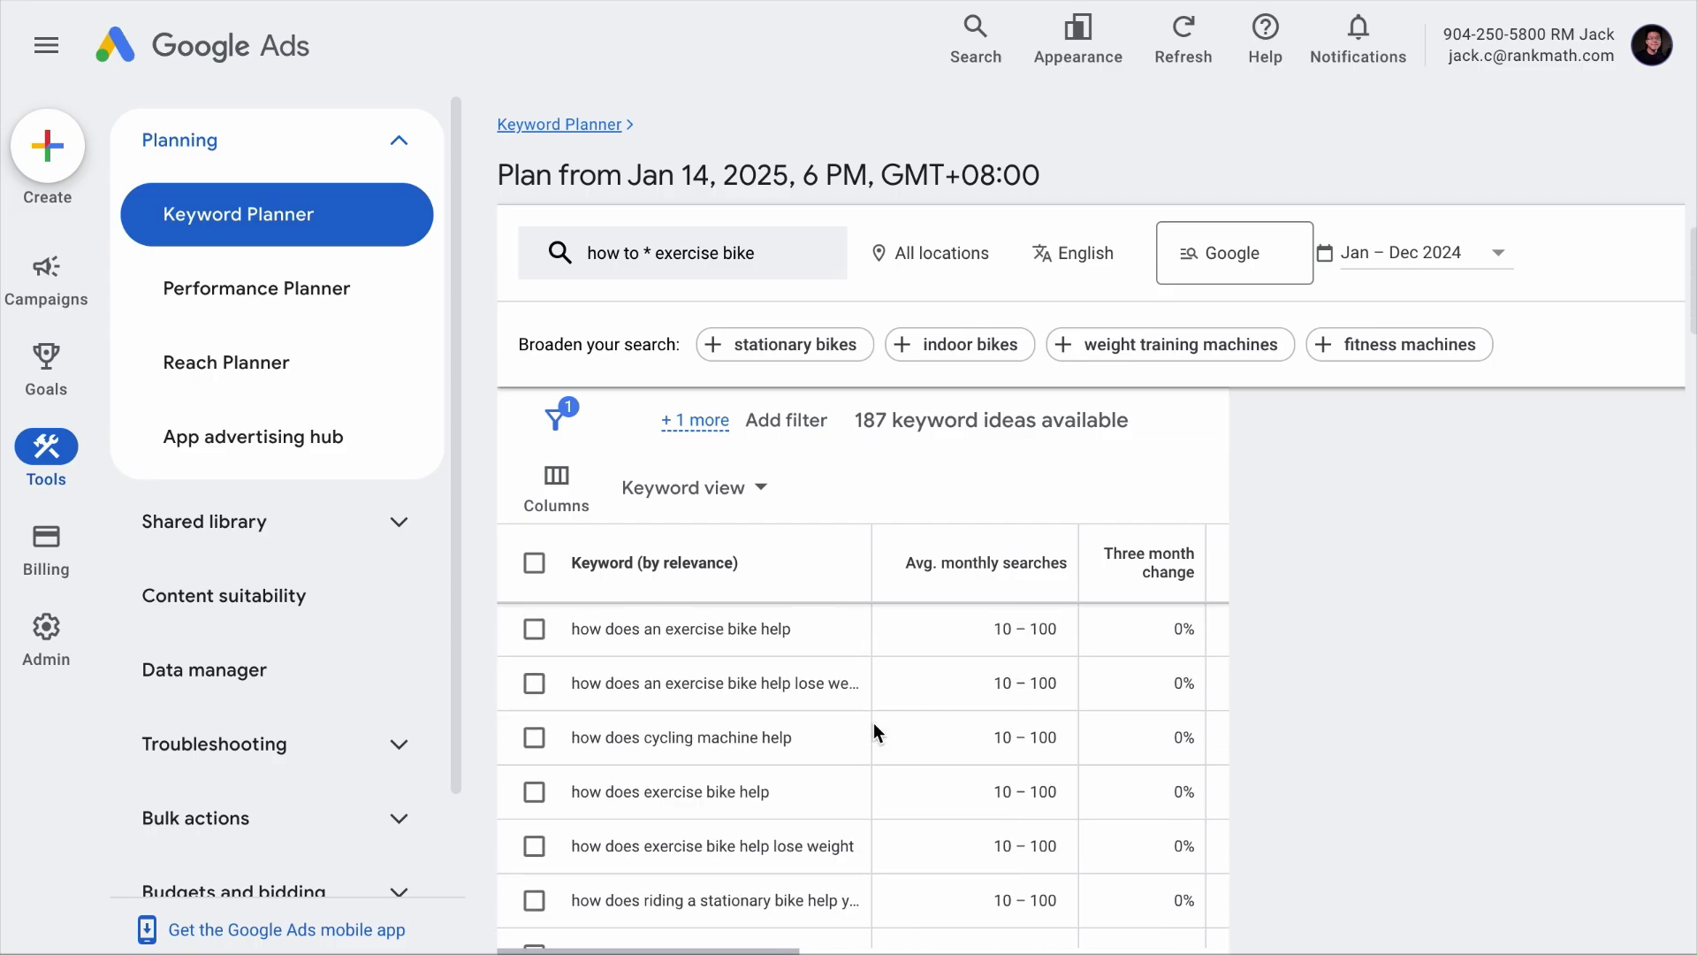
# Sort the keyword ideas by average monthly searches and highlight the idea "how can i use my bike indoors".
pyautogui.scroll(3, 1016, 747)
pyautogui.scroll(3, 1001, 747)
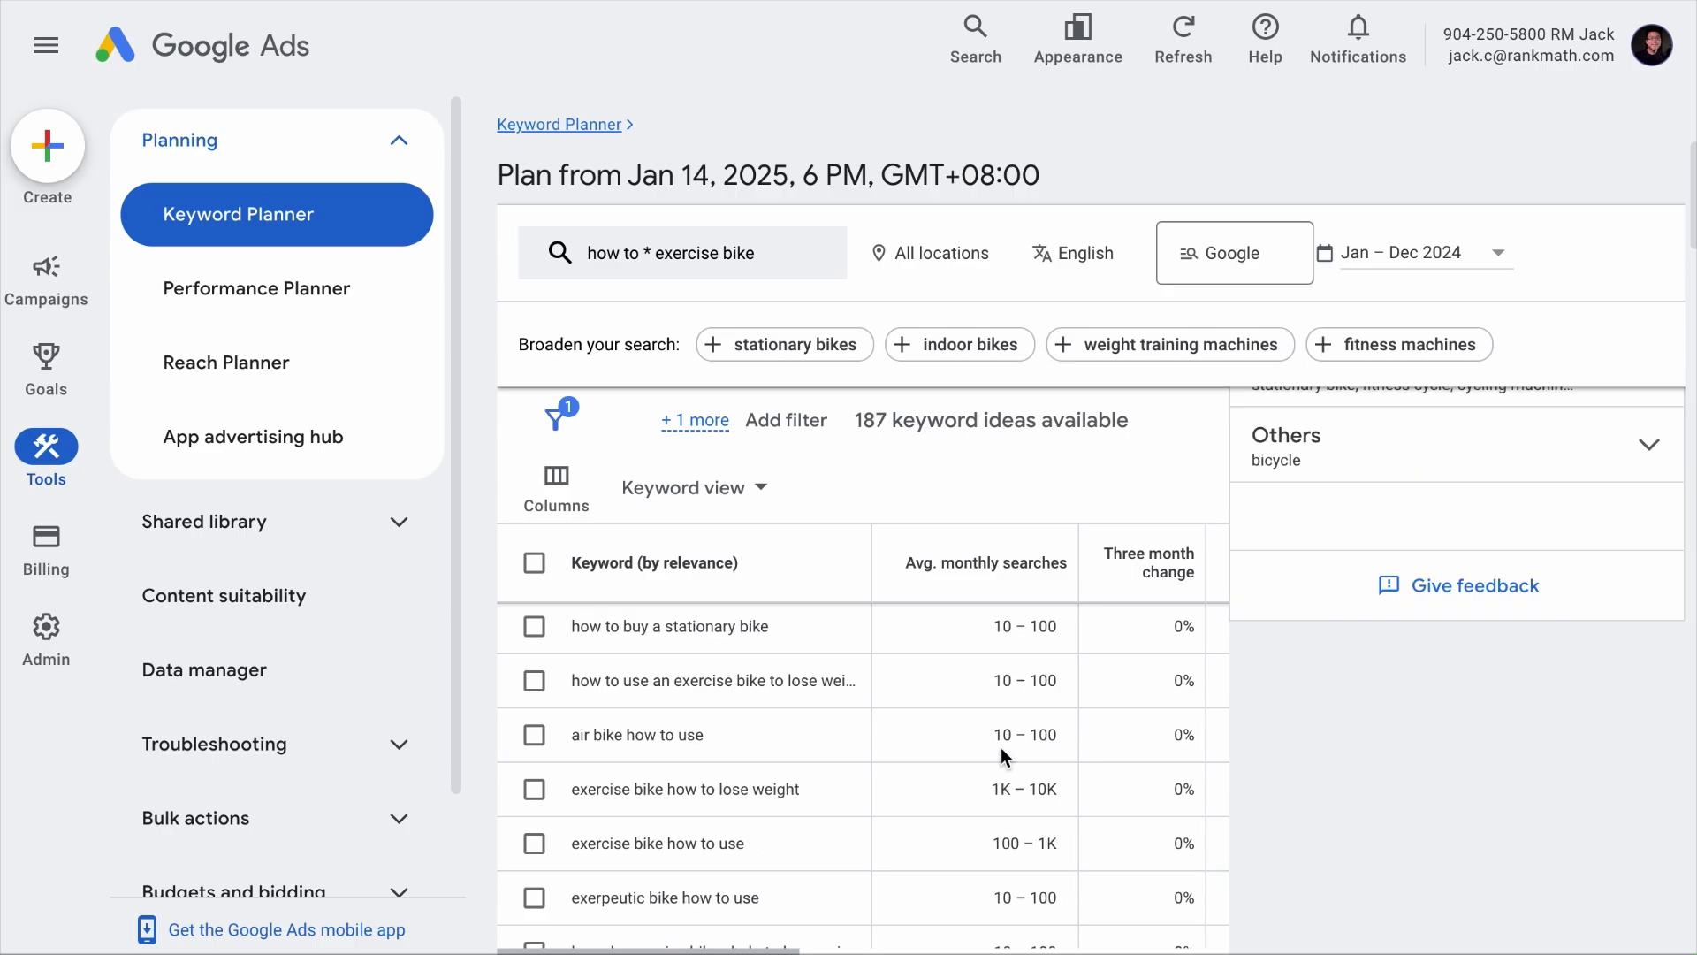
pyautogui.scroll(-2, 1001, 748)
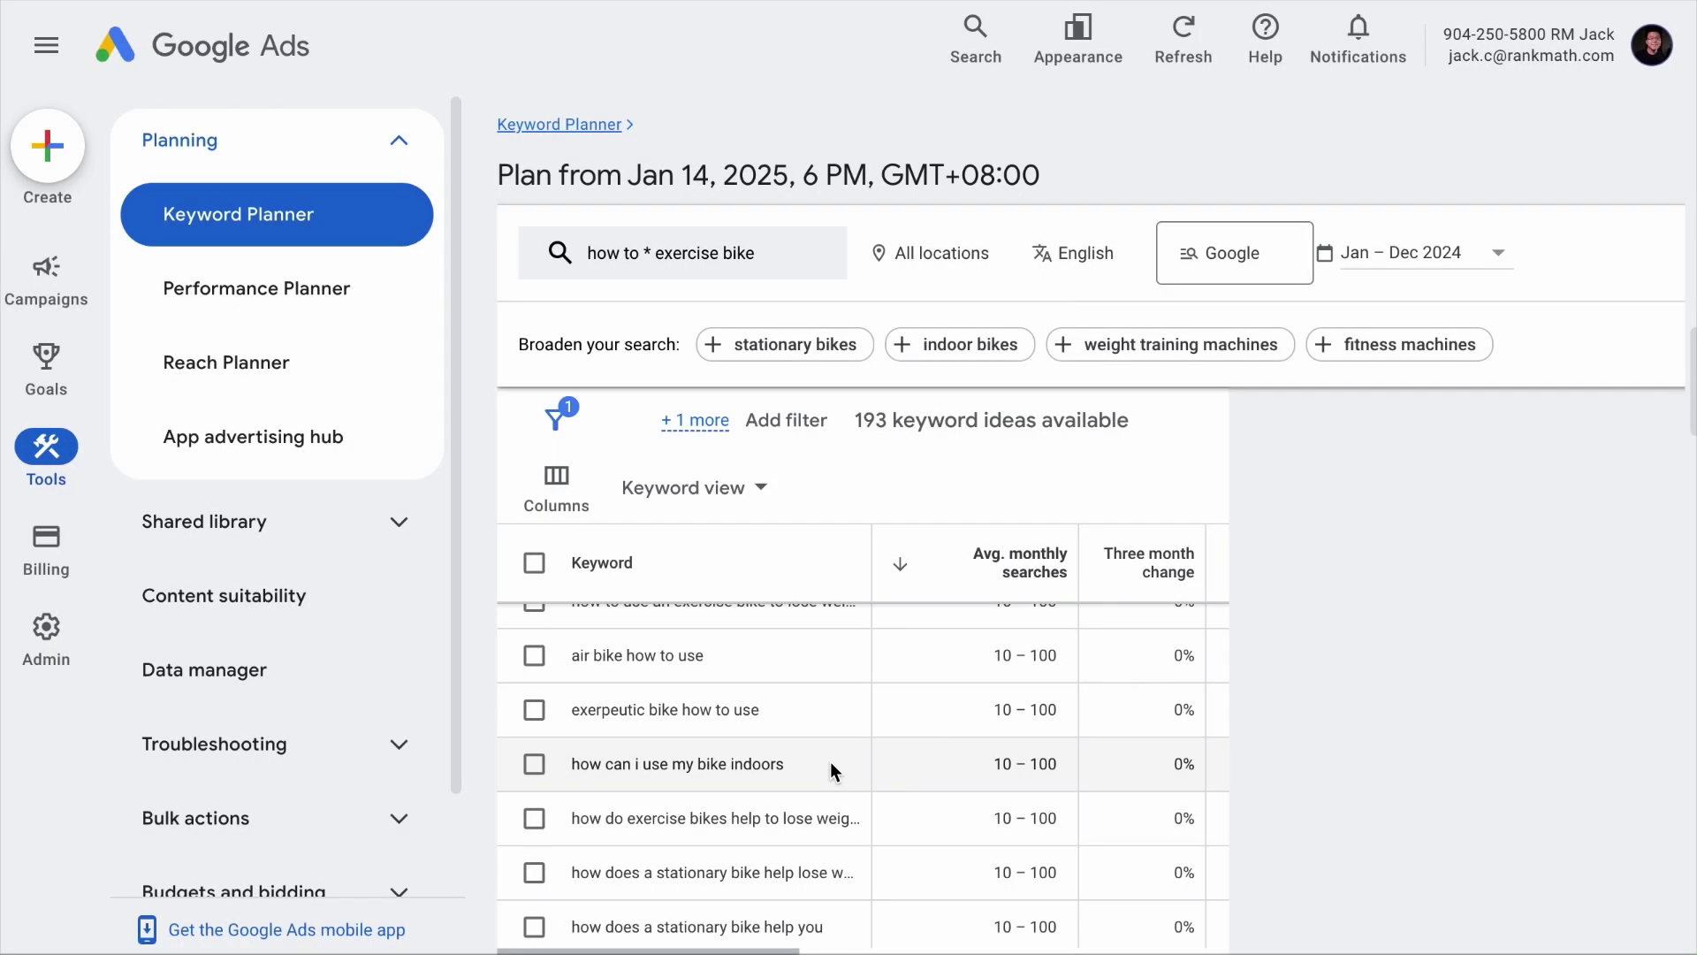
pyautogui.moveTo(570, 760); pyautogui.dragTo(823, 775)
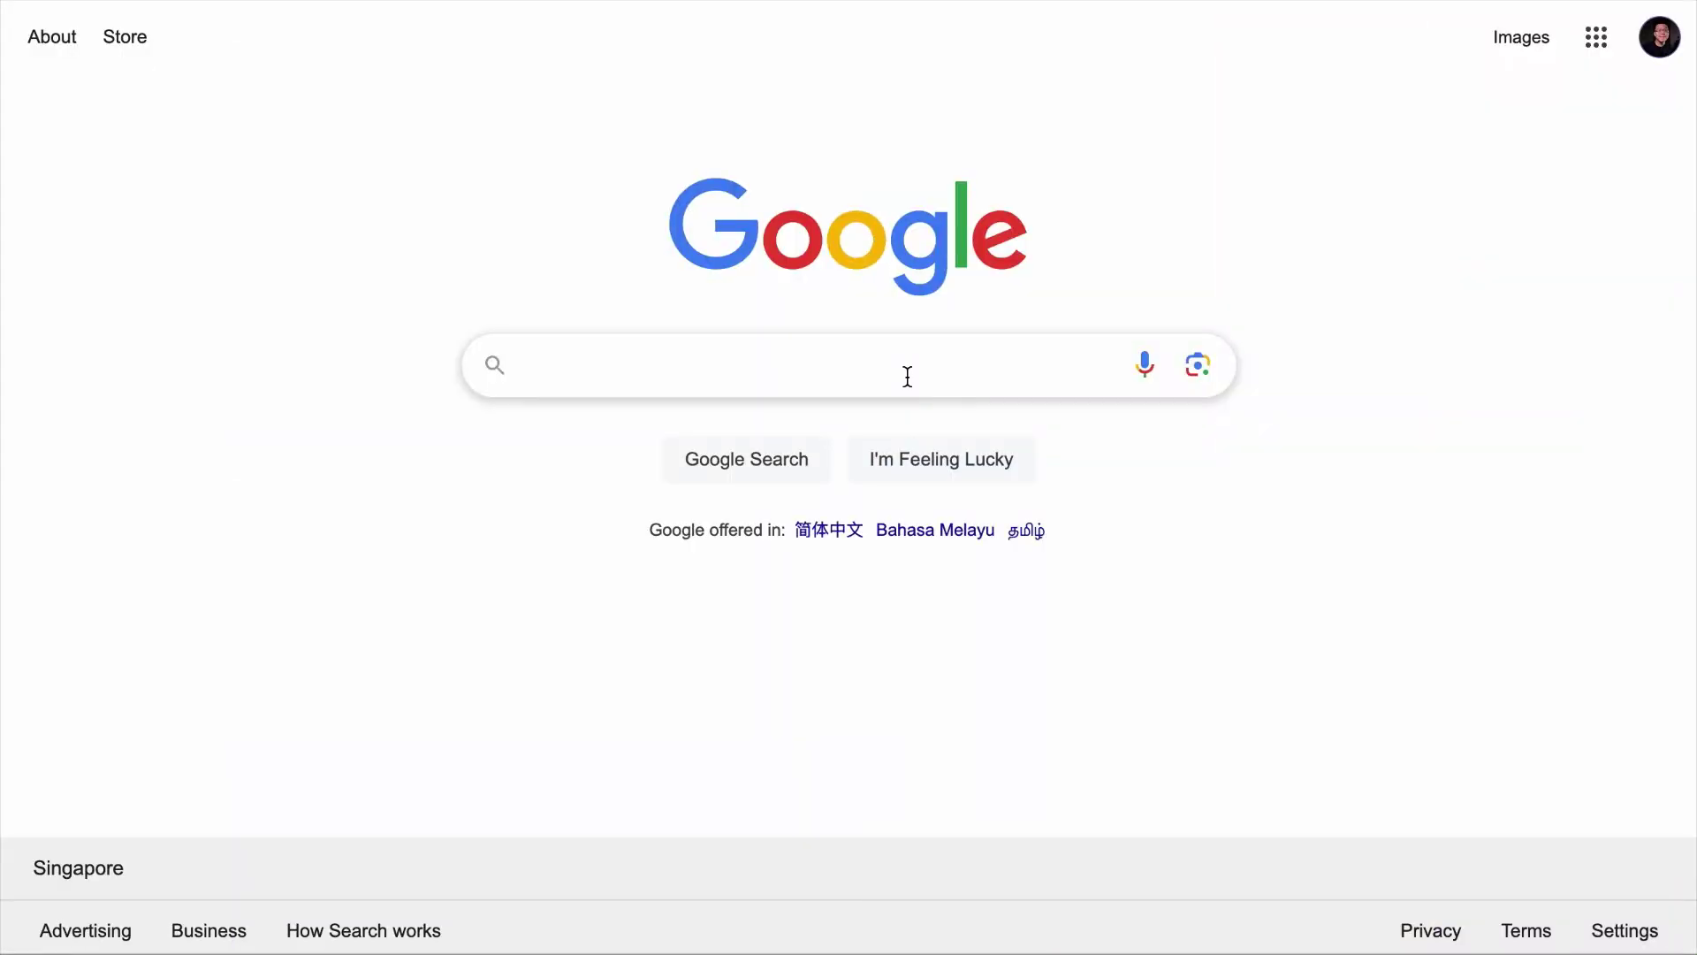
# Switch to Google Search and search for "How can I use my bike indoors".
pyautogui.write('How can I use my bi')
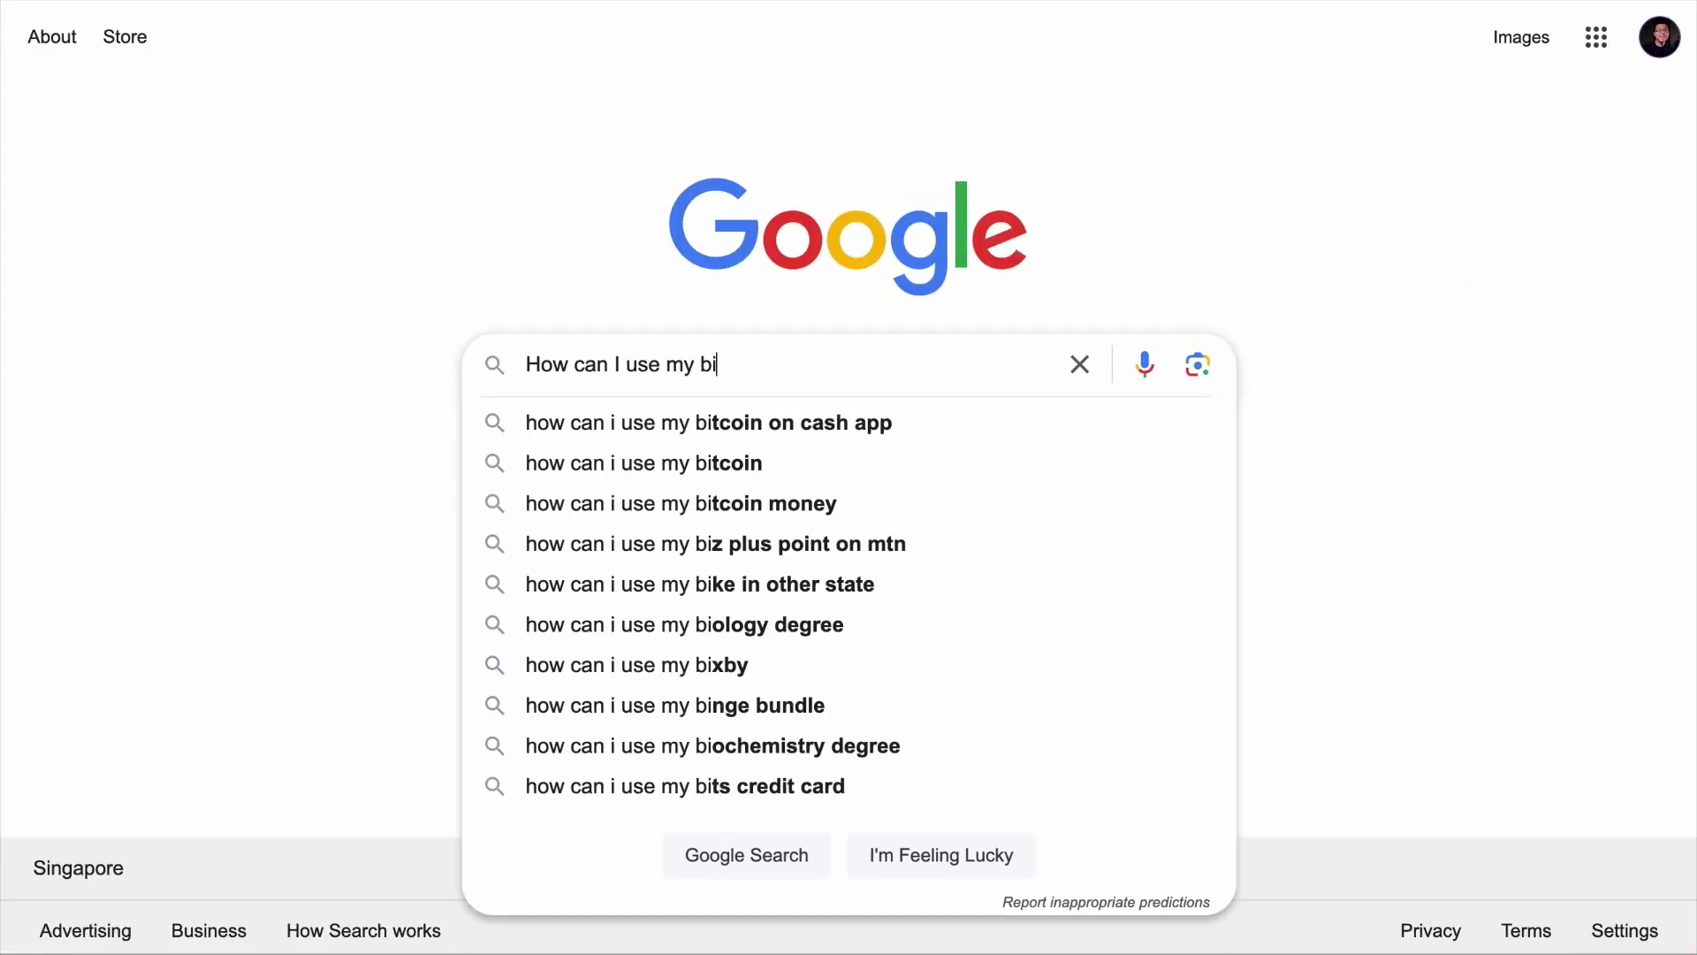
pyautogui.write('ke indoors')
pyautogui.press('Return')
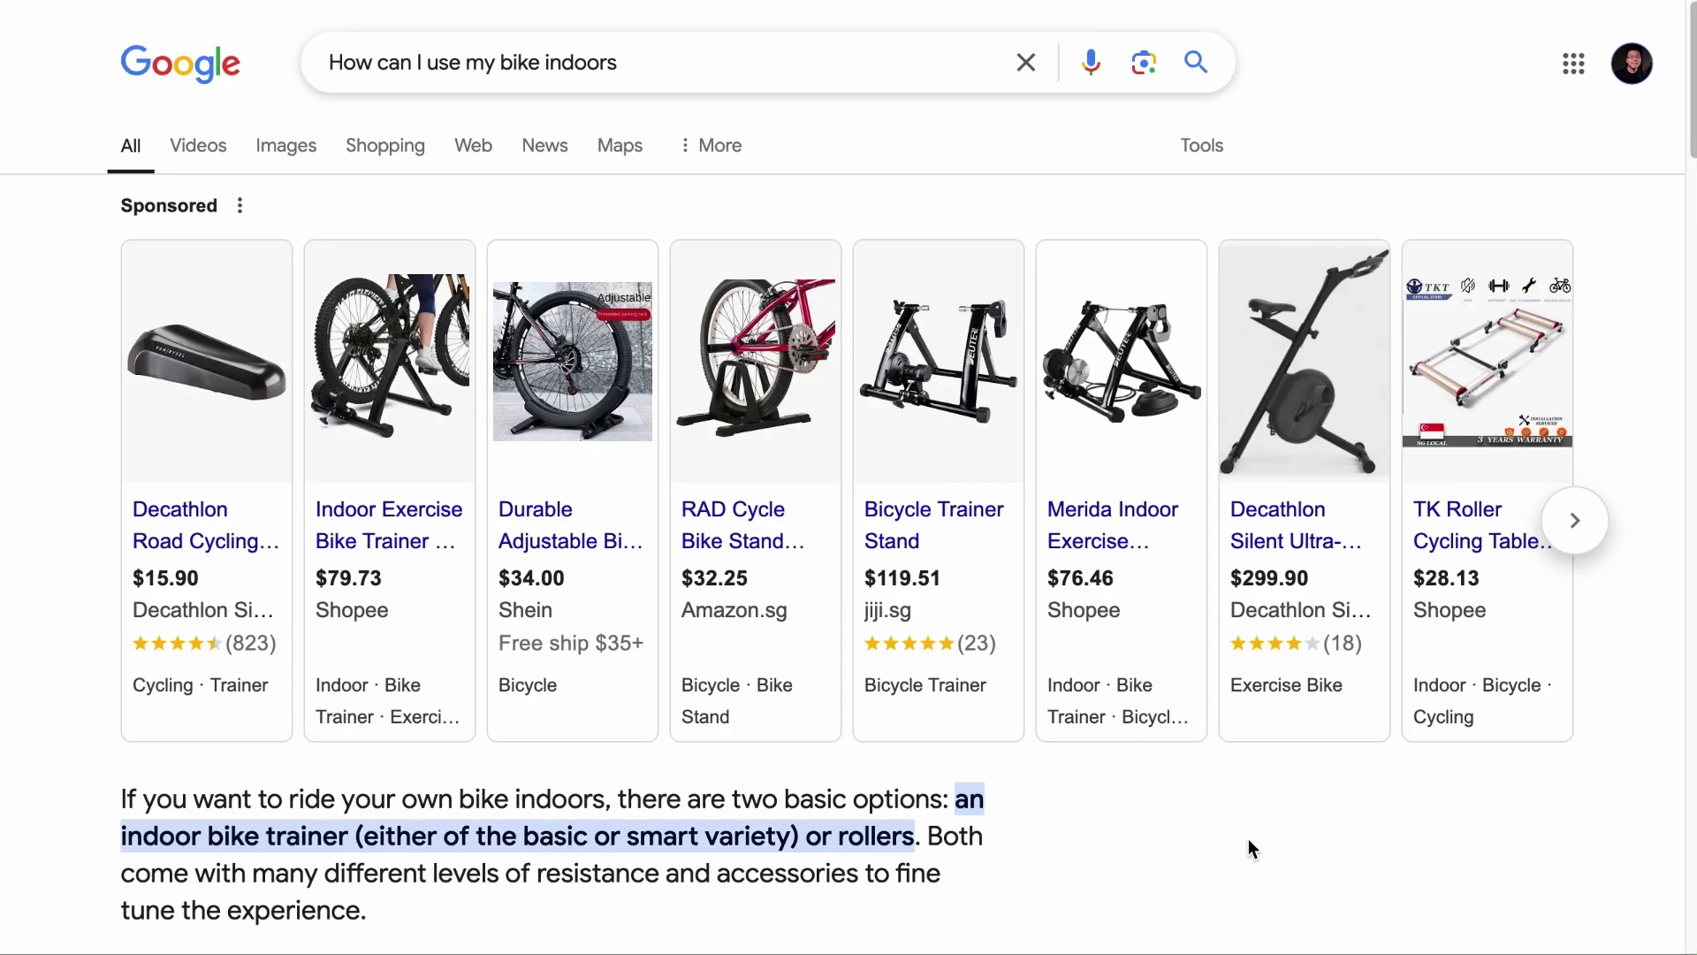
# Examine the sponsored product listings and the featured snippet for the indoor bike query.
pyautogui.moveTo(1115, 672)
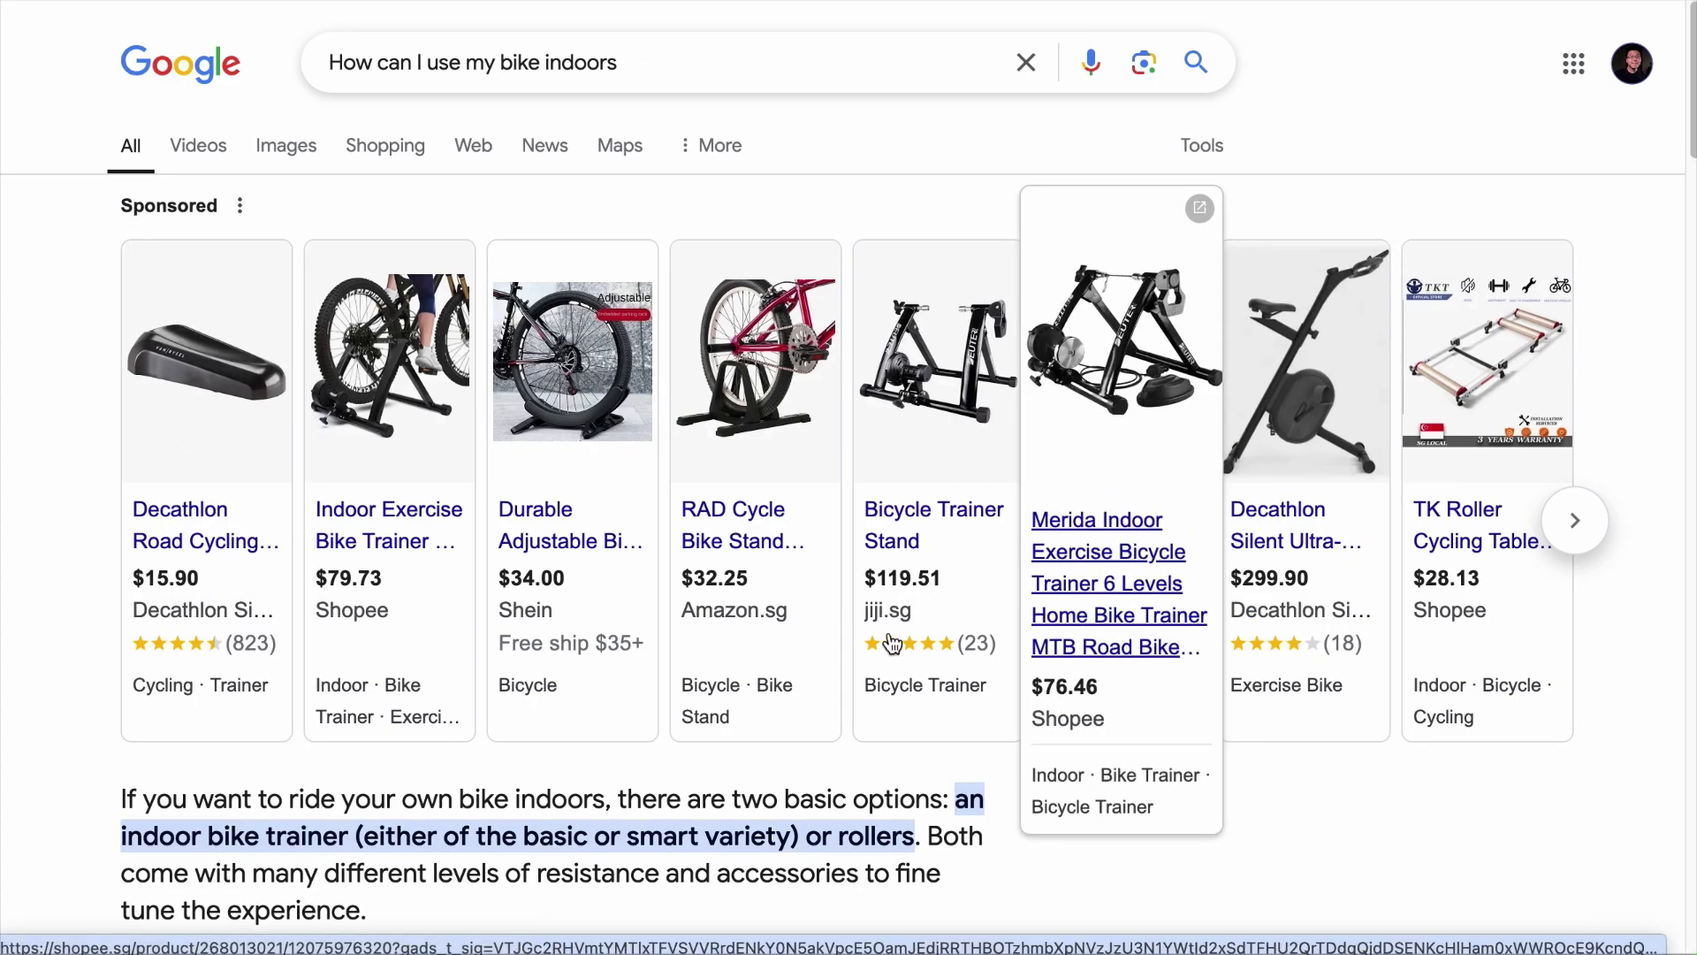
pyautogui.moveTo(696, 534)
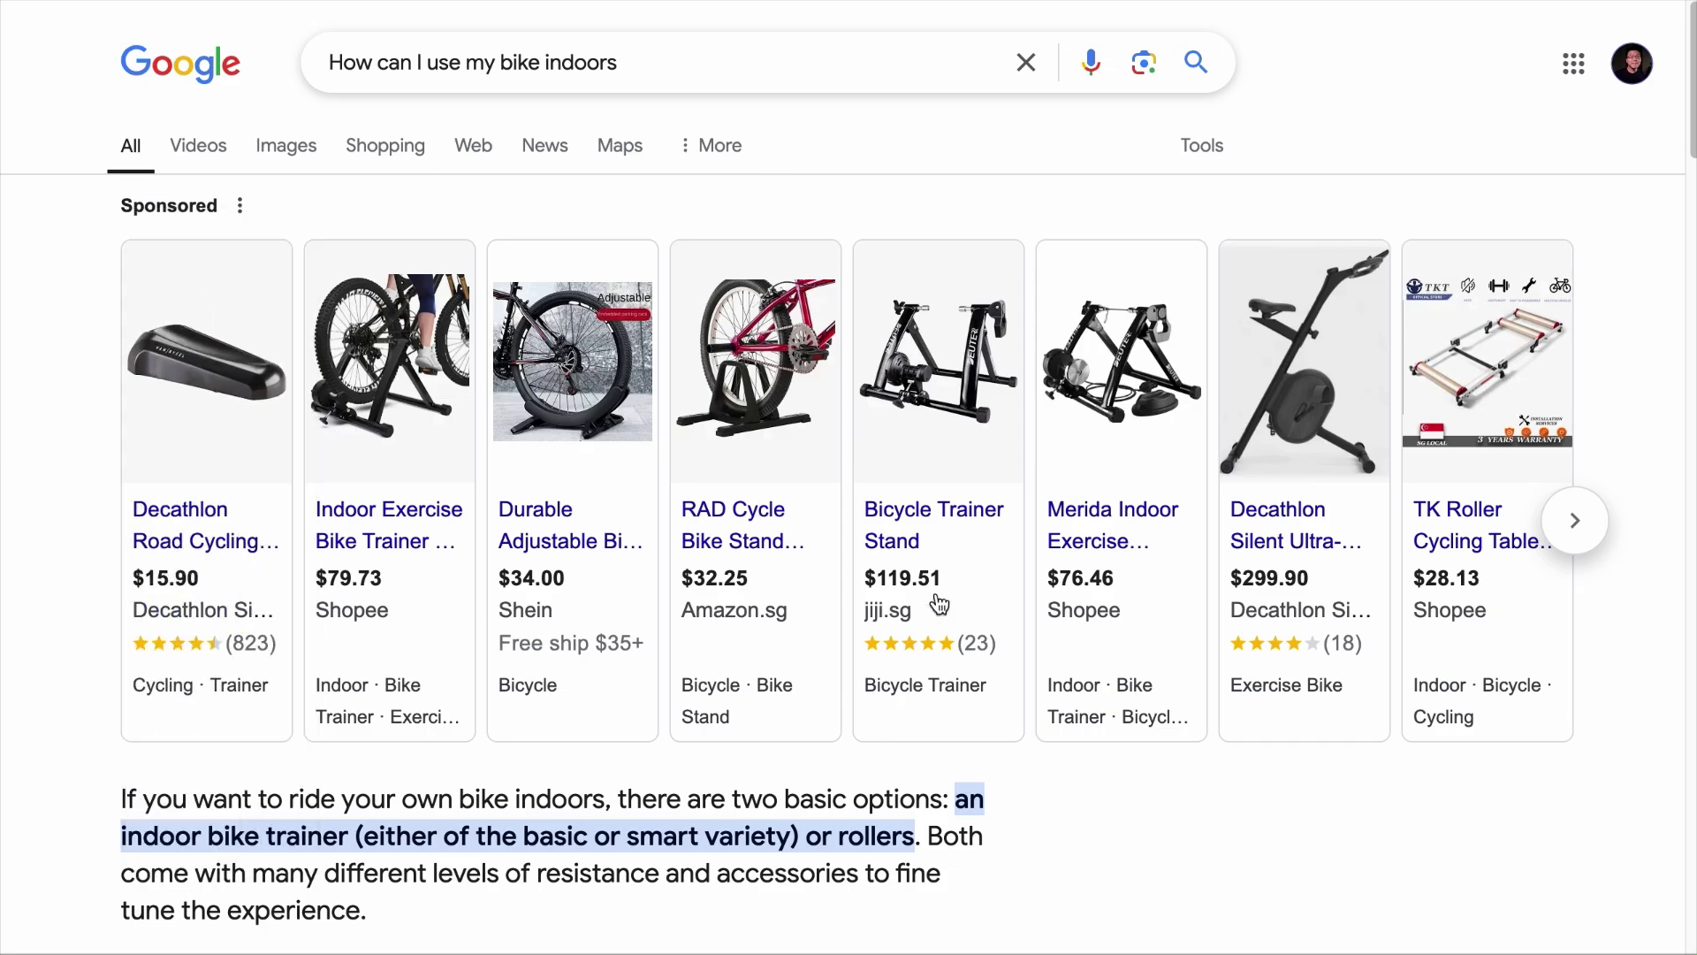
pyautogui.moveTo(796, 478)
pyautogui.scroll(-15, 796, 478)
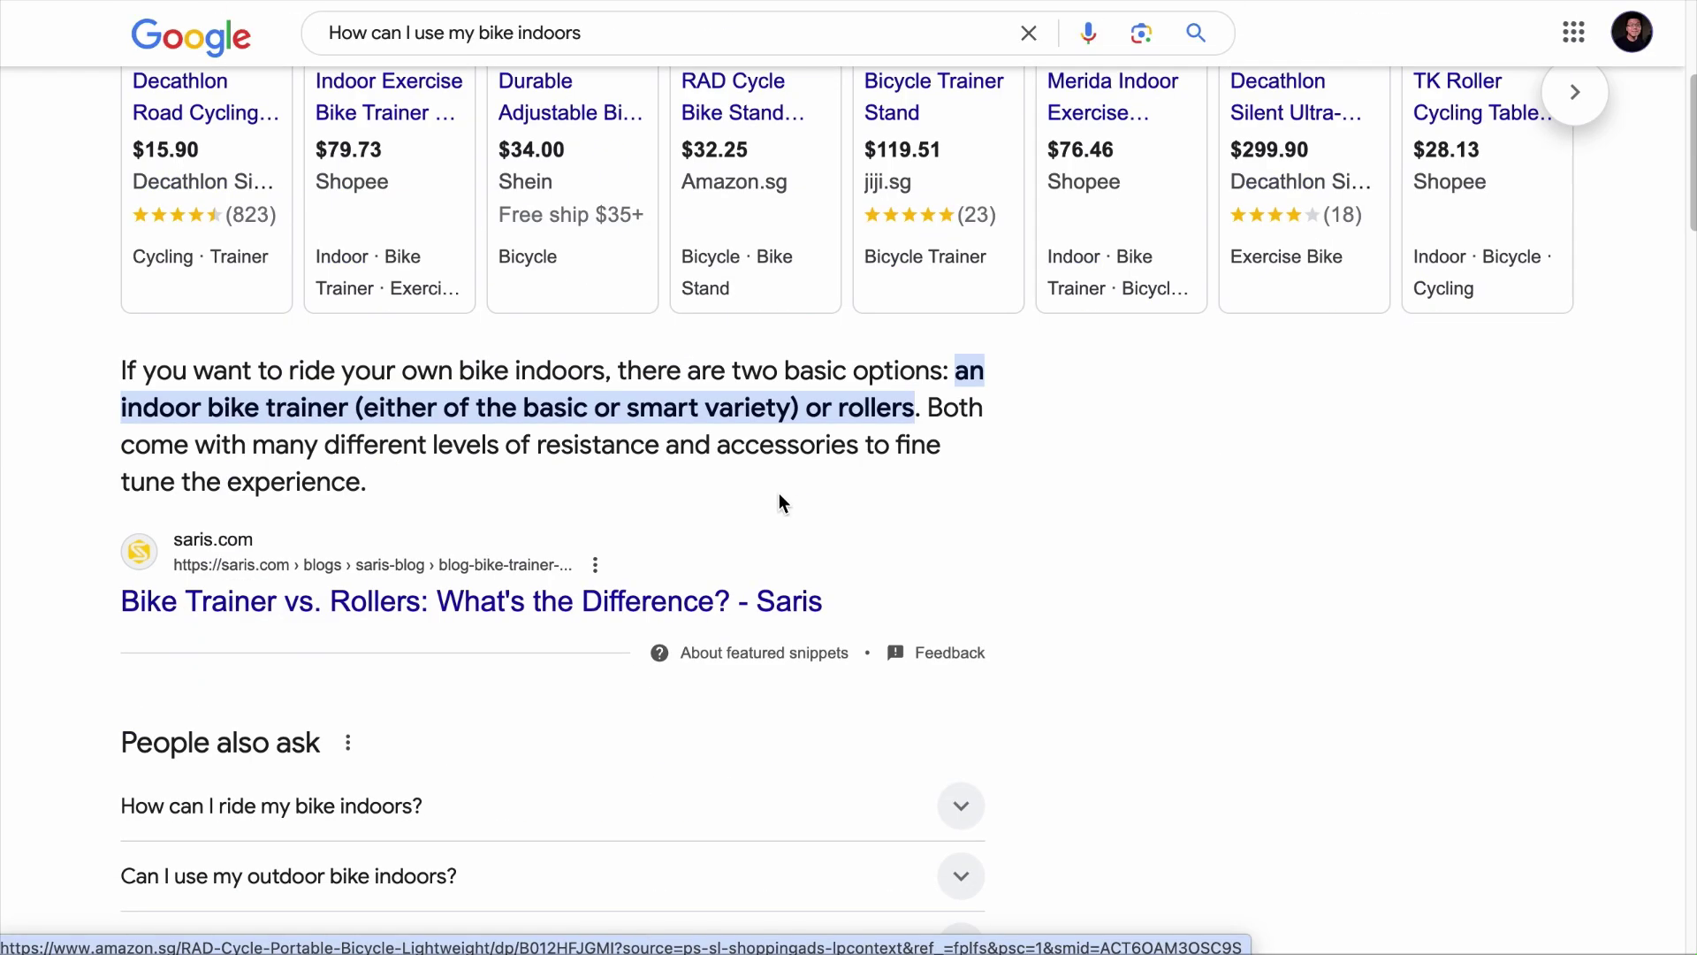
pyautogui.scroll(15, 1257, 416)
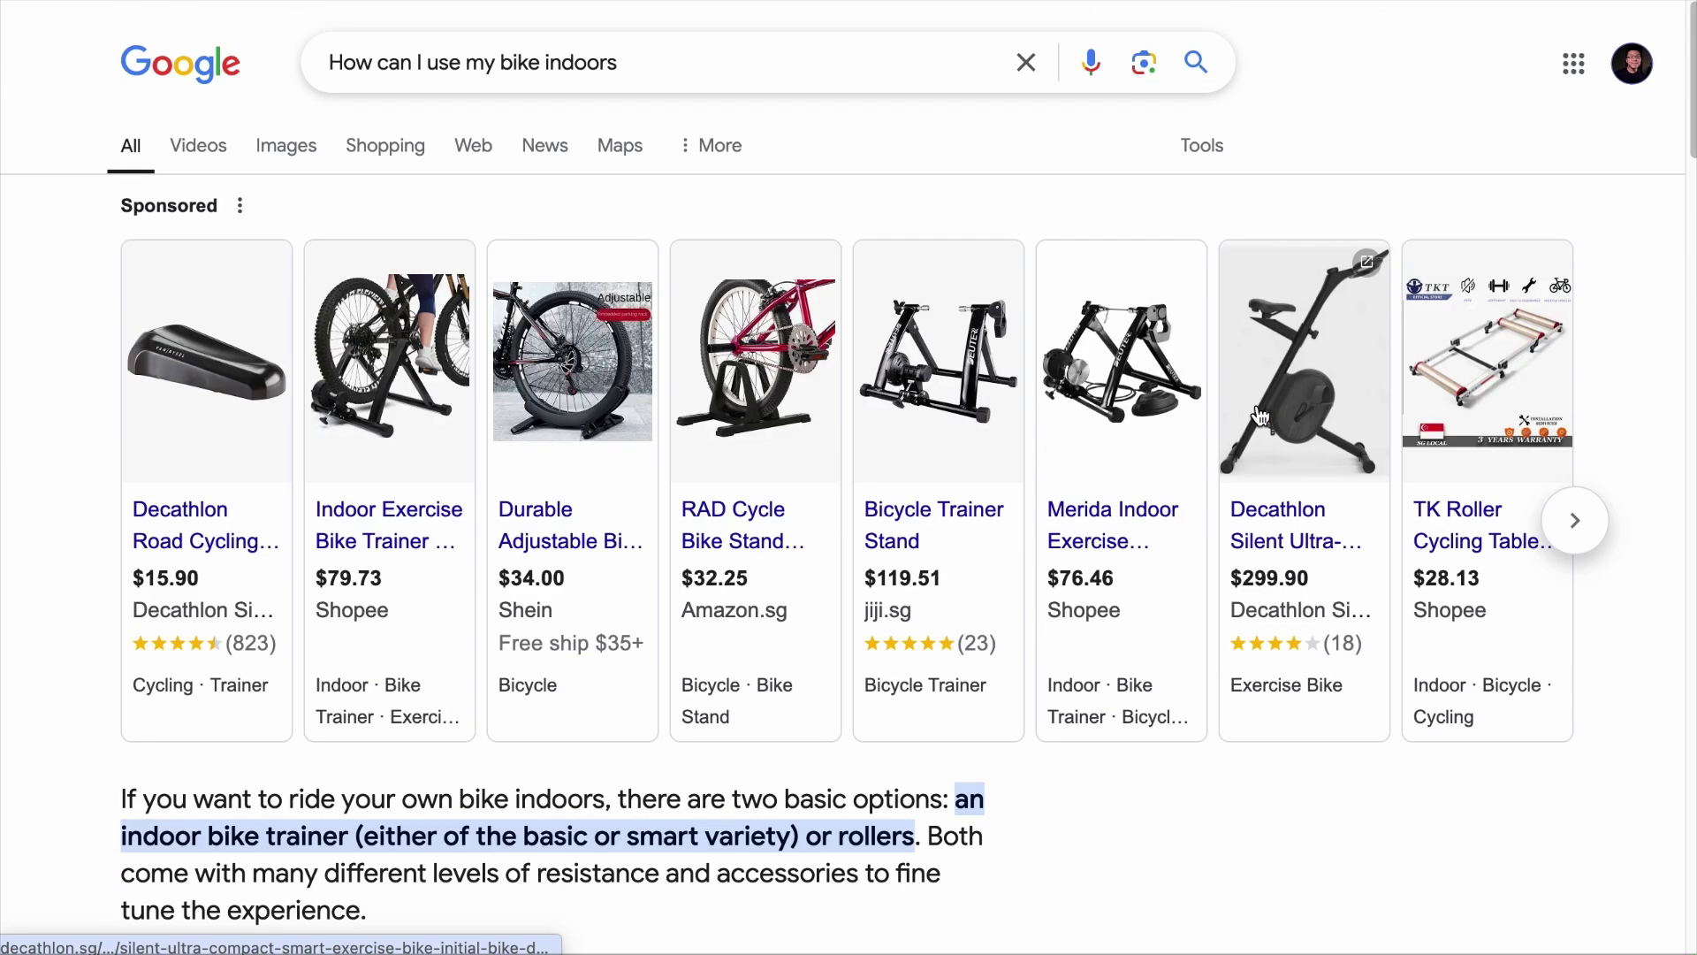
# Review the whole results page, including related questions, articles, videos, forum discussions and ads, and return to the featured snippet.
pyautogui.scroll(-6, 1210, 432)
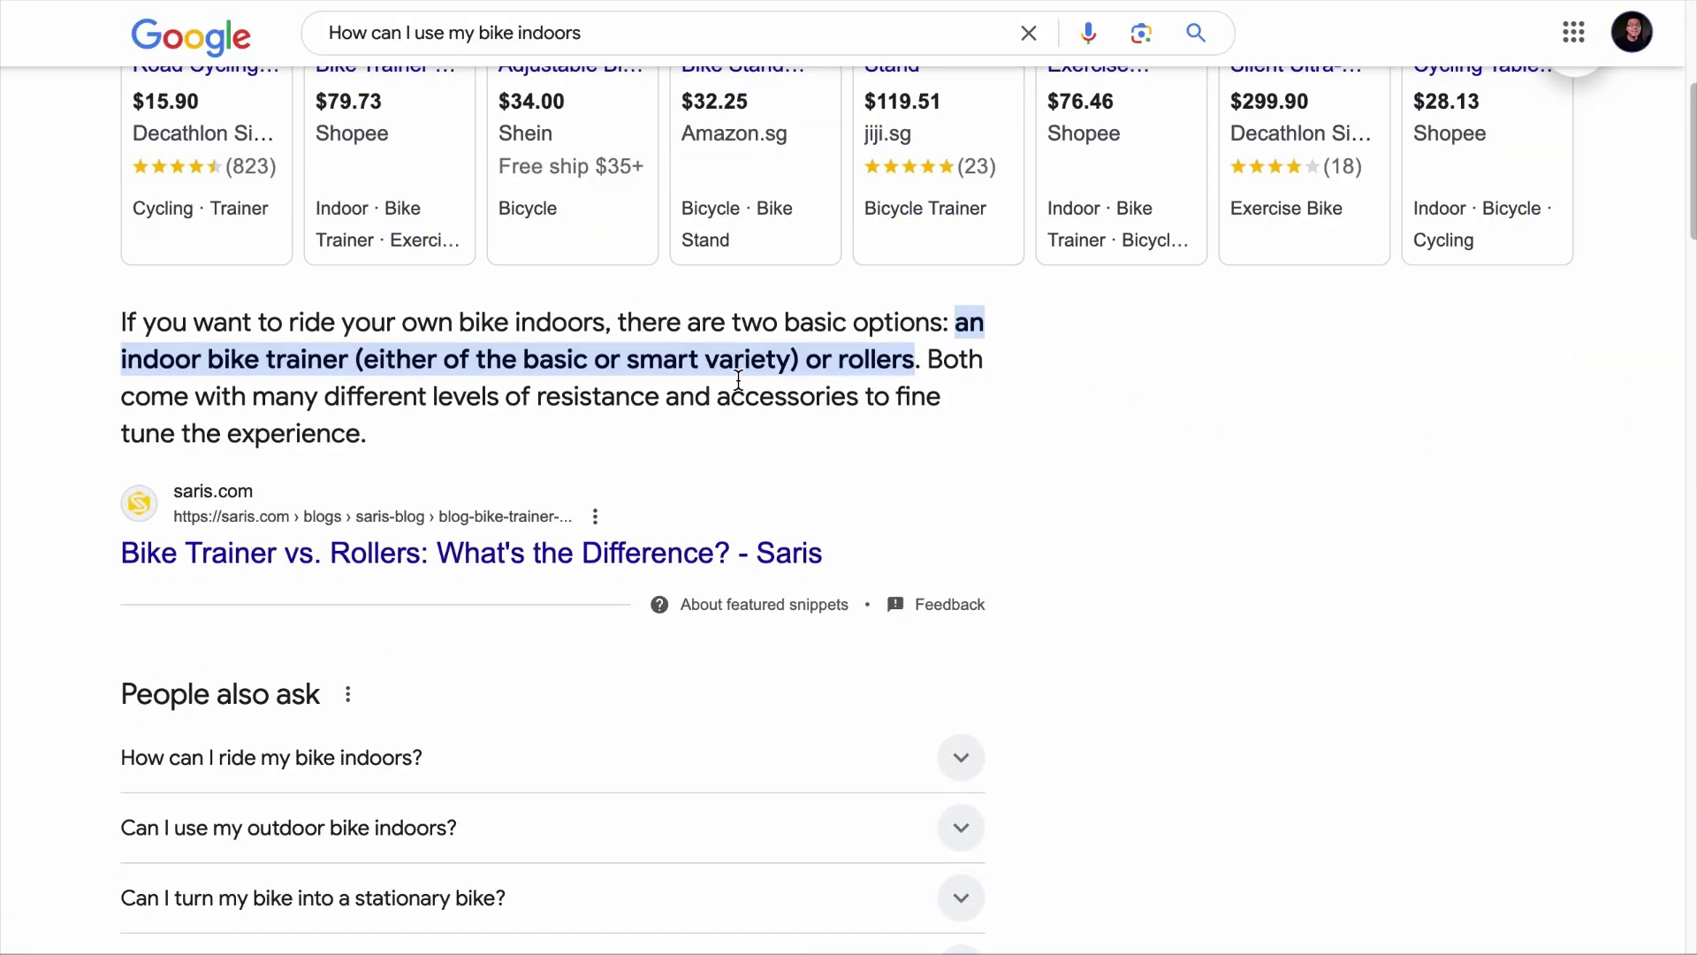
pyautogui.scroll(-5, 738, 378)
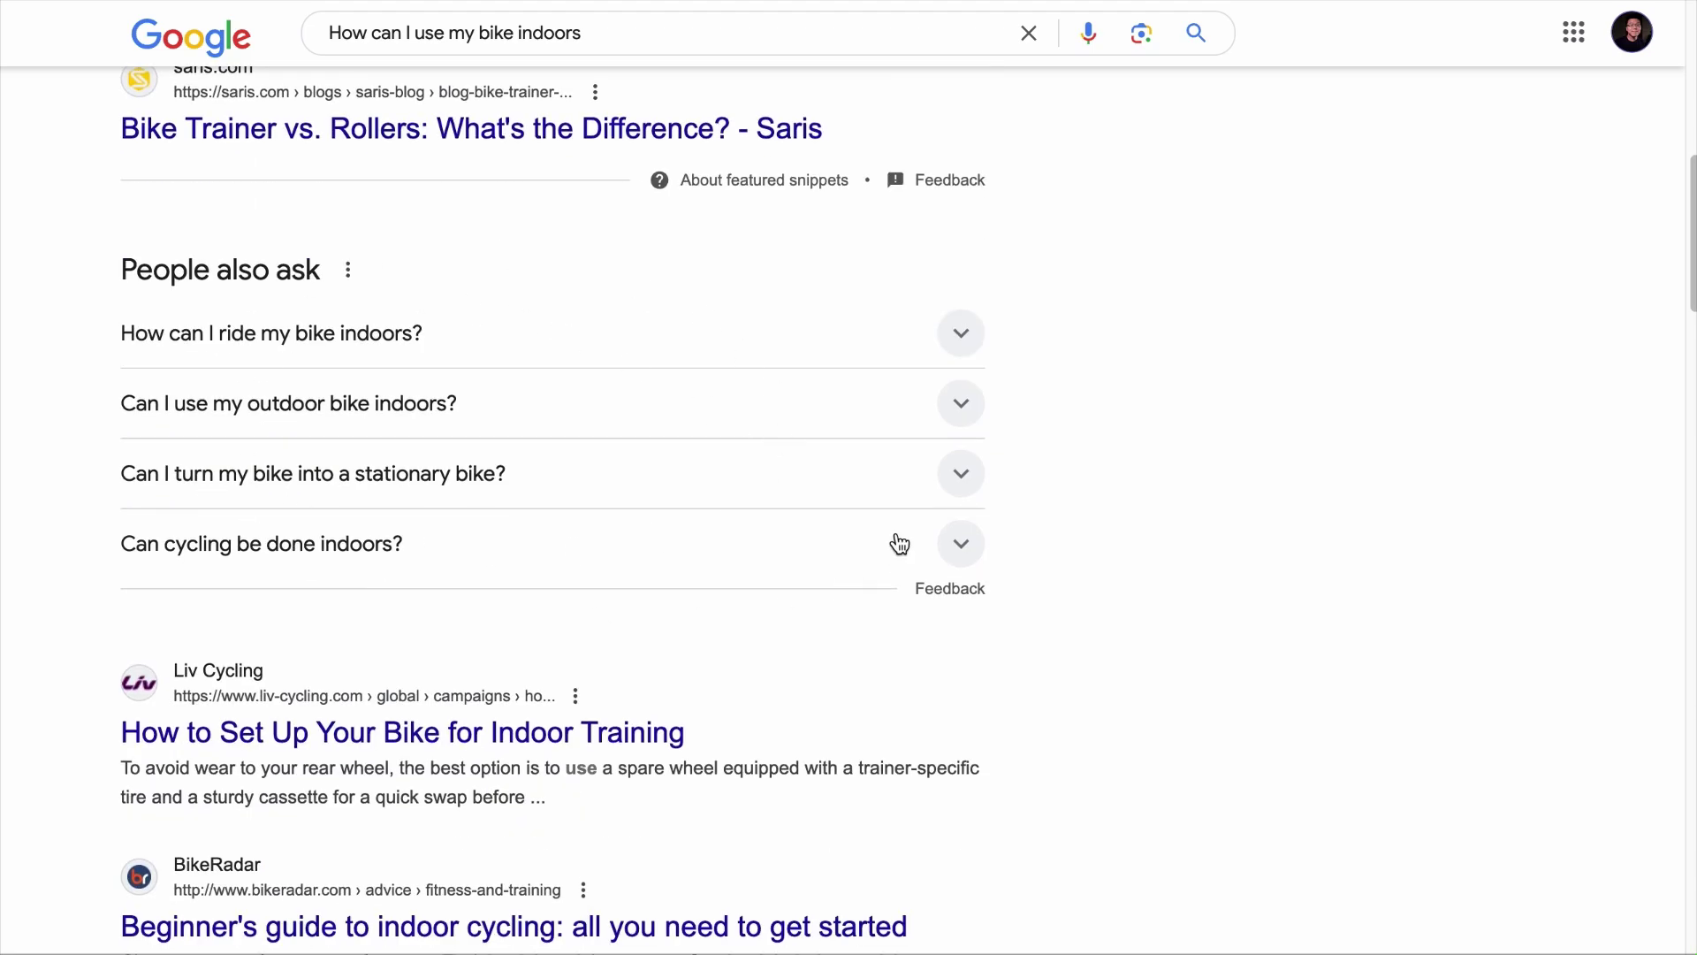
pyautogui.scroll(-5, 1025, 546)
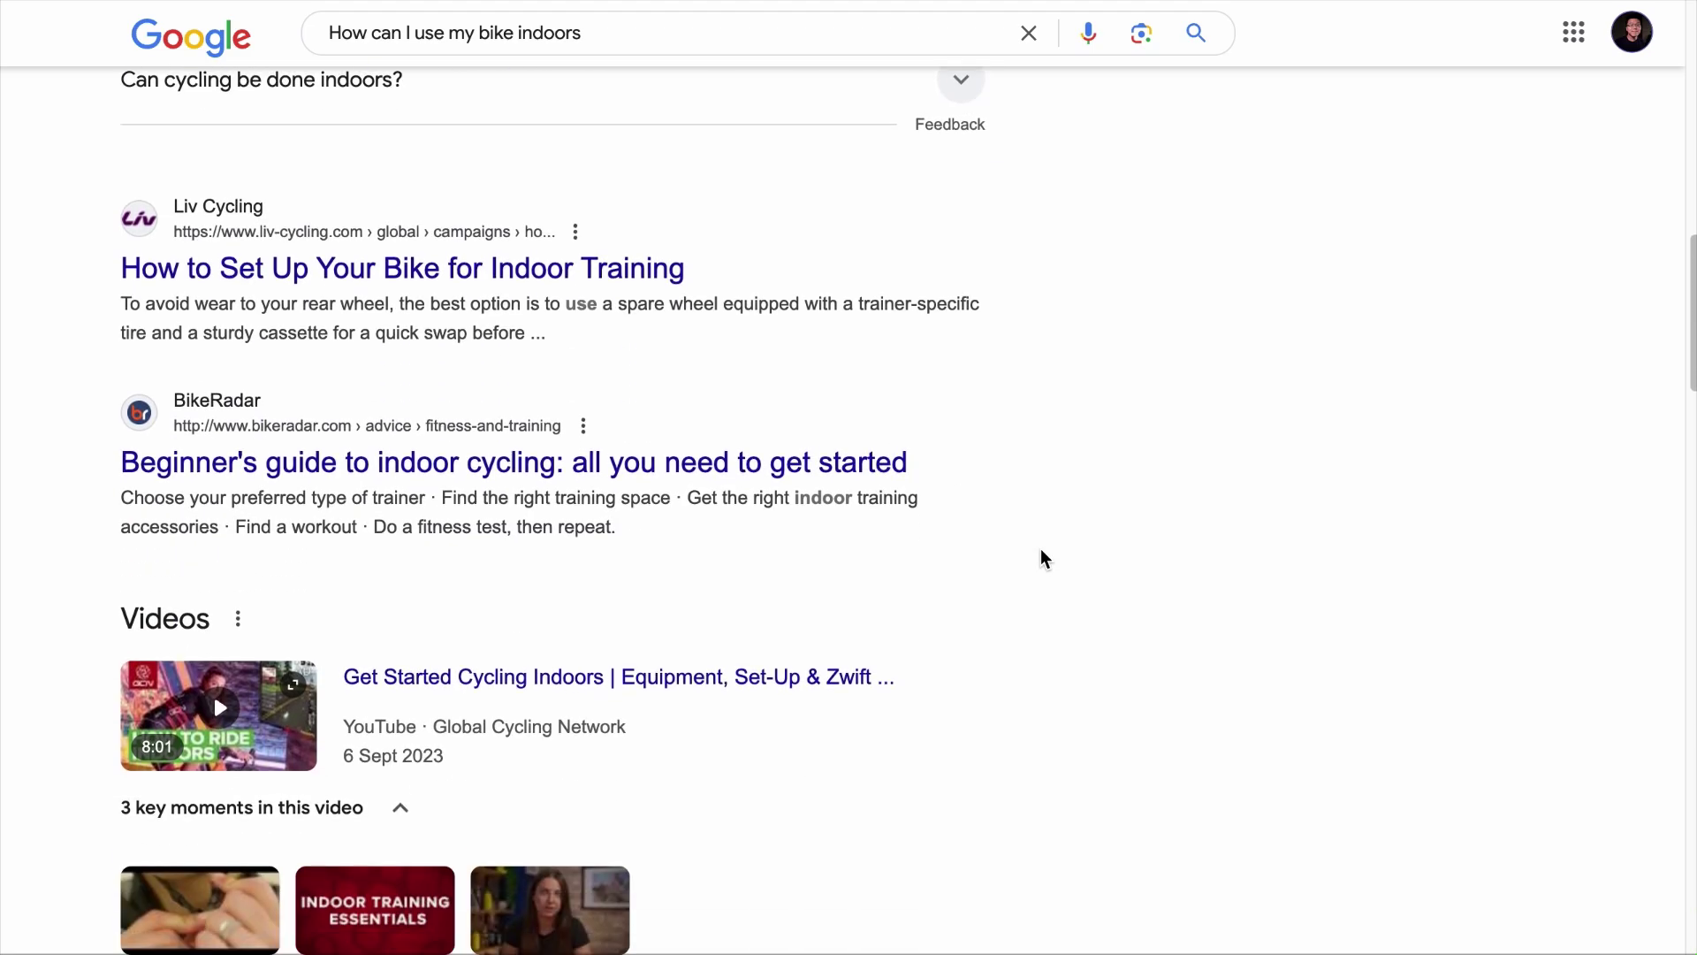
pyautogui.scroll(-5, 1041, 556)
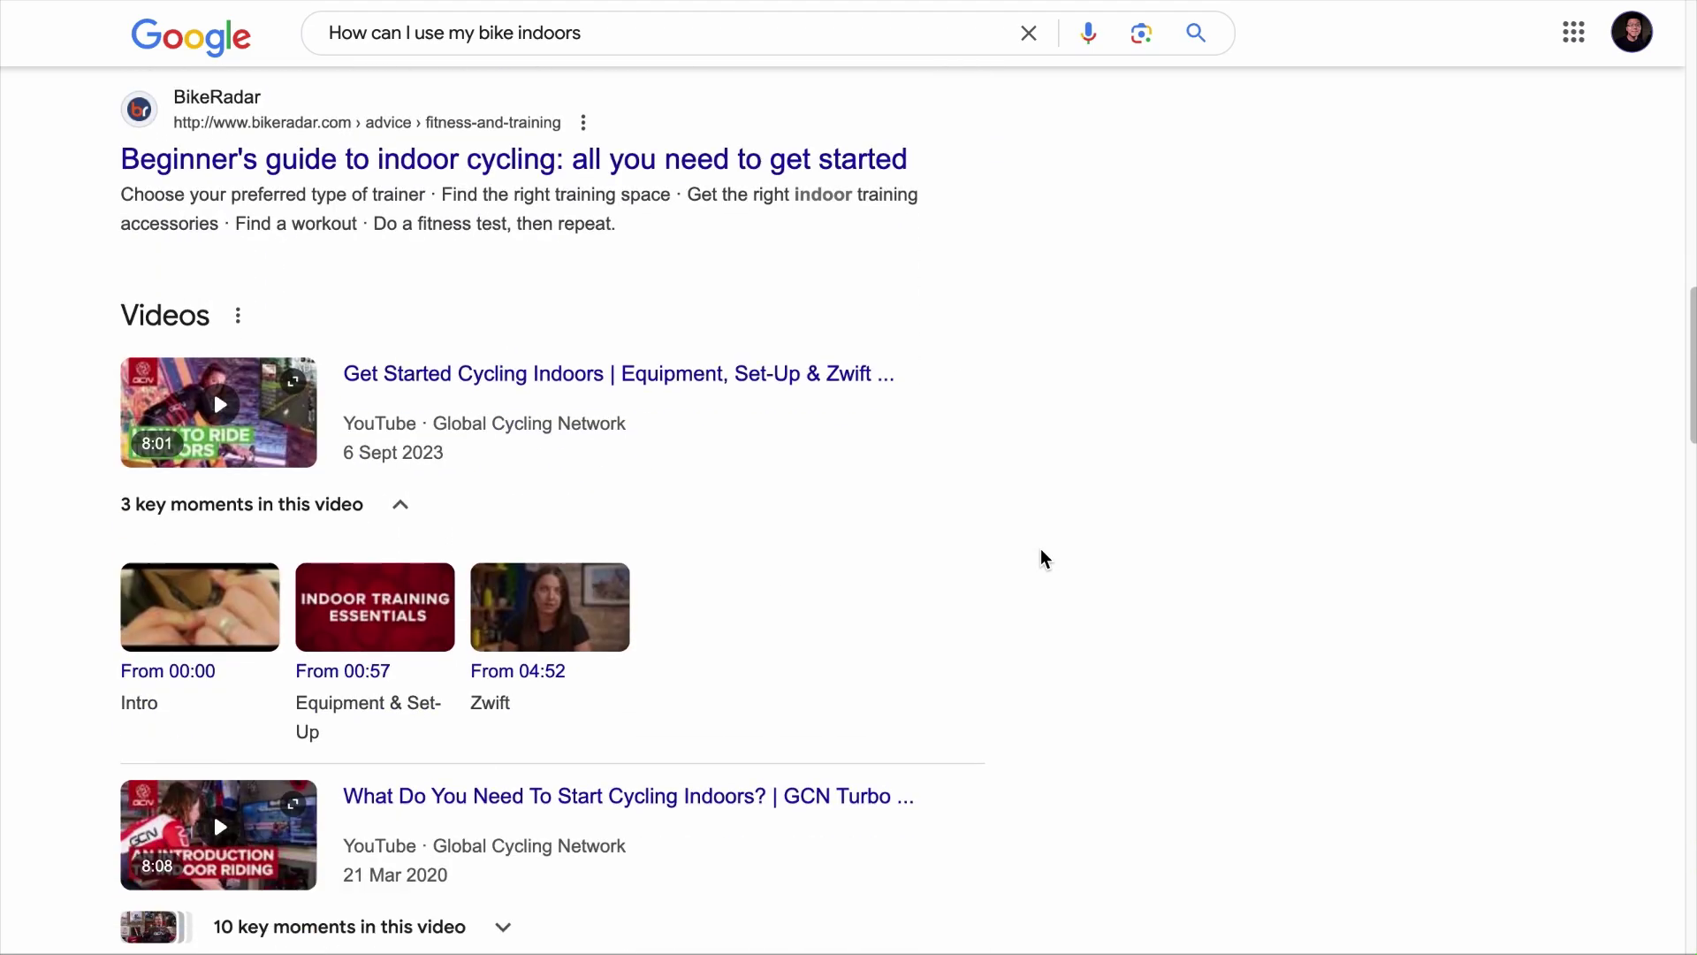
pyautogui.scroll(-4, 1180, 329)
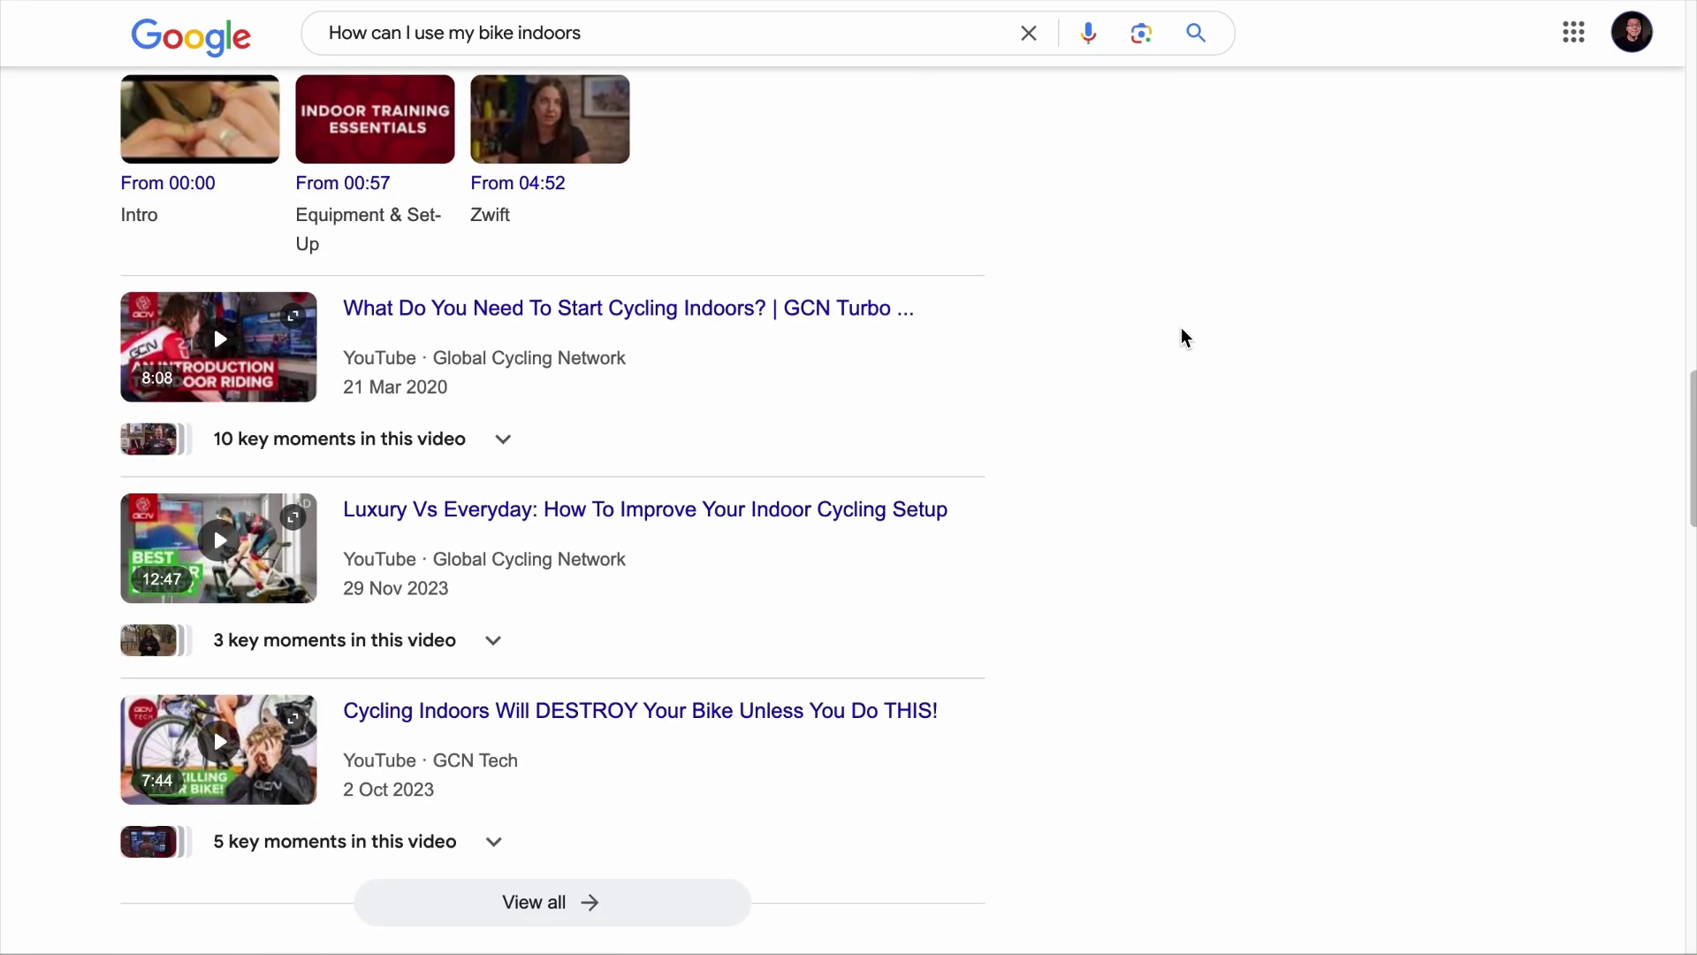
pyautogui.scroll(-3, 1180, 329)
pyautogui.scroll(-4, 1181, 338)
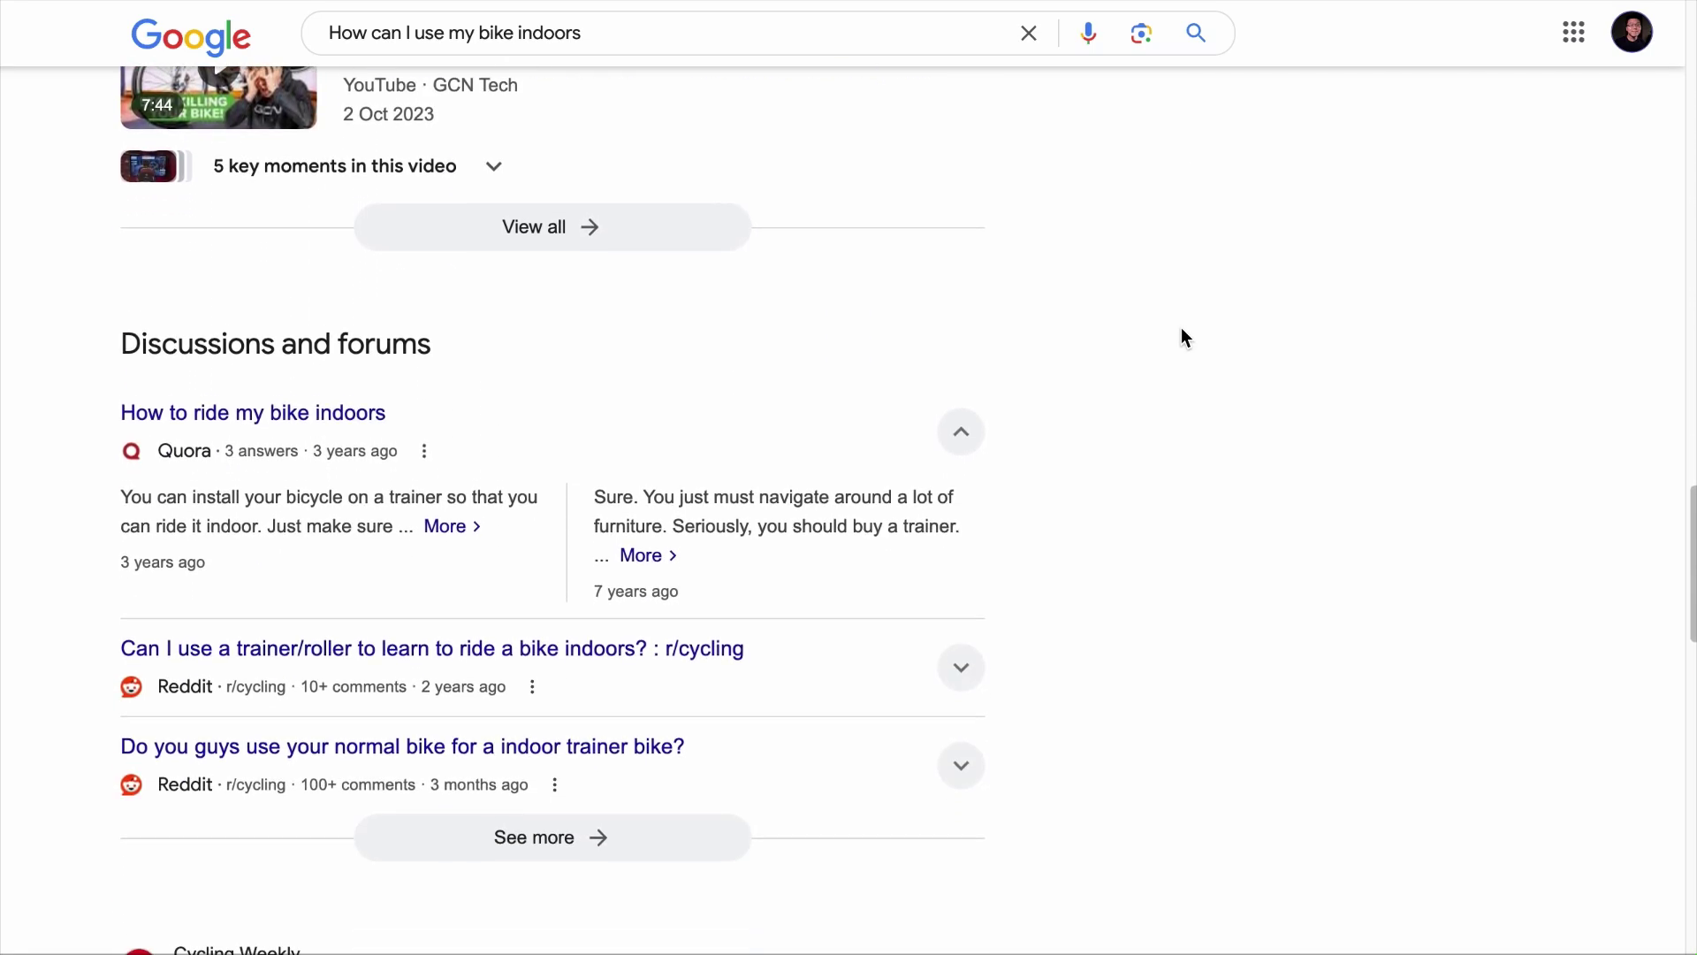
pyautogui.scroll(-4, 1181, 337)
pyautogui.scroll(-5, 1185, 337)
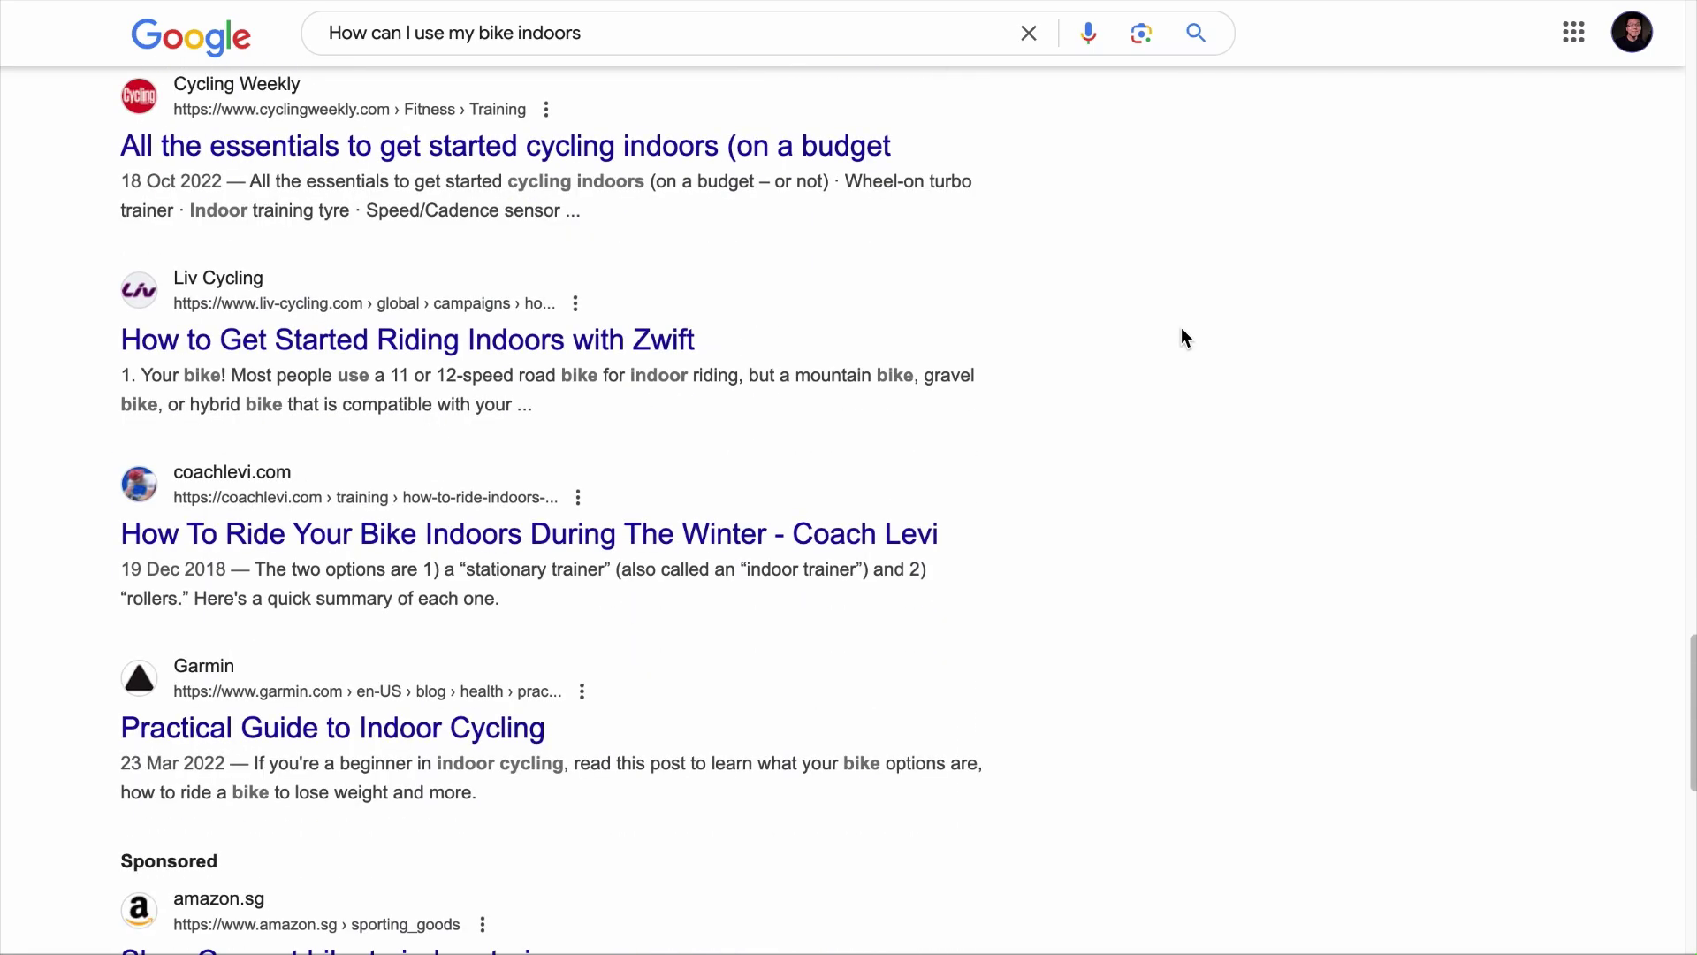
pyautogui.scroll(-3, 1184, 337)
pyautogui.scroll(-2, 1182, 328)
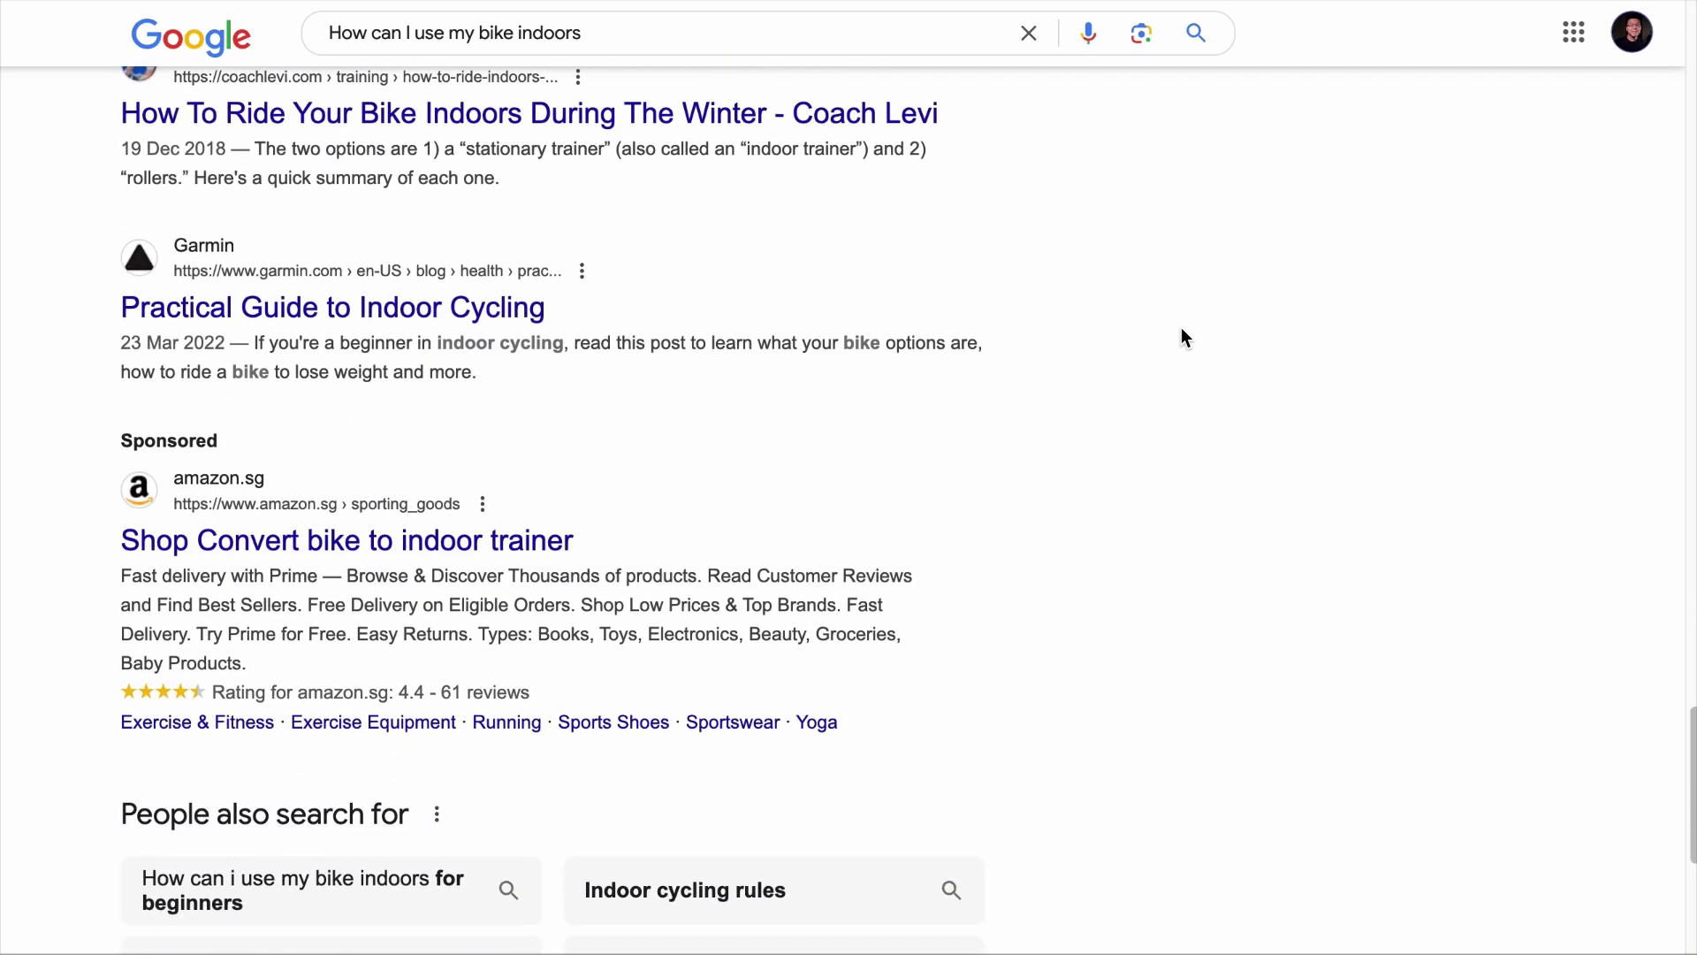
pyautogui.scroll(15, 1181, 329)
pyautogui.scroll(10, 1182, 338)
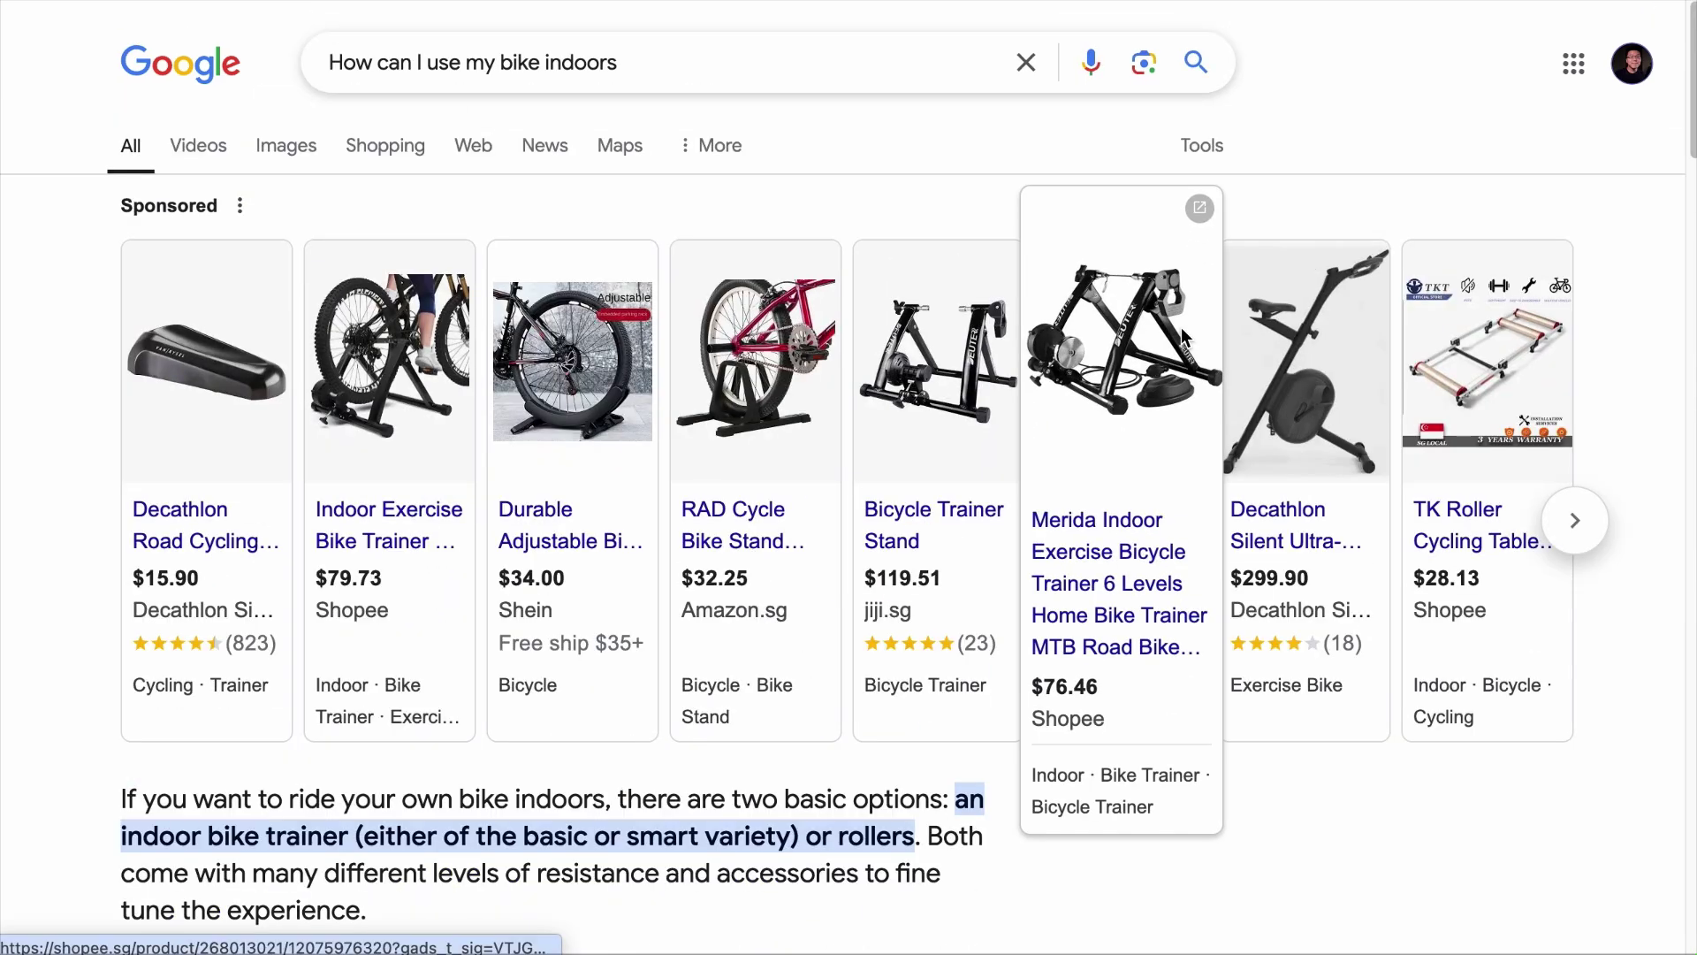
pyautogui.scroll(-5, 1180, 327)
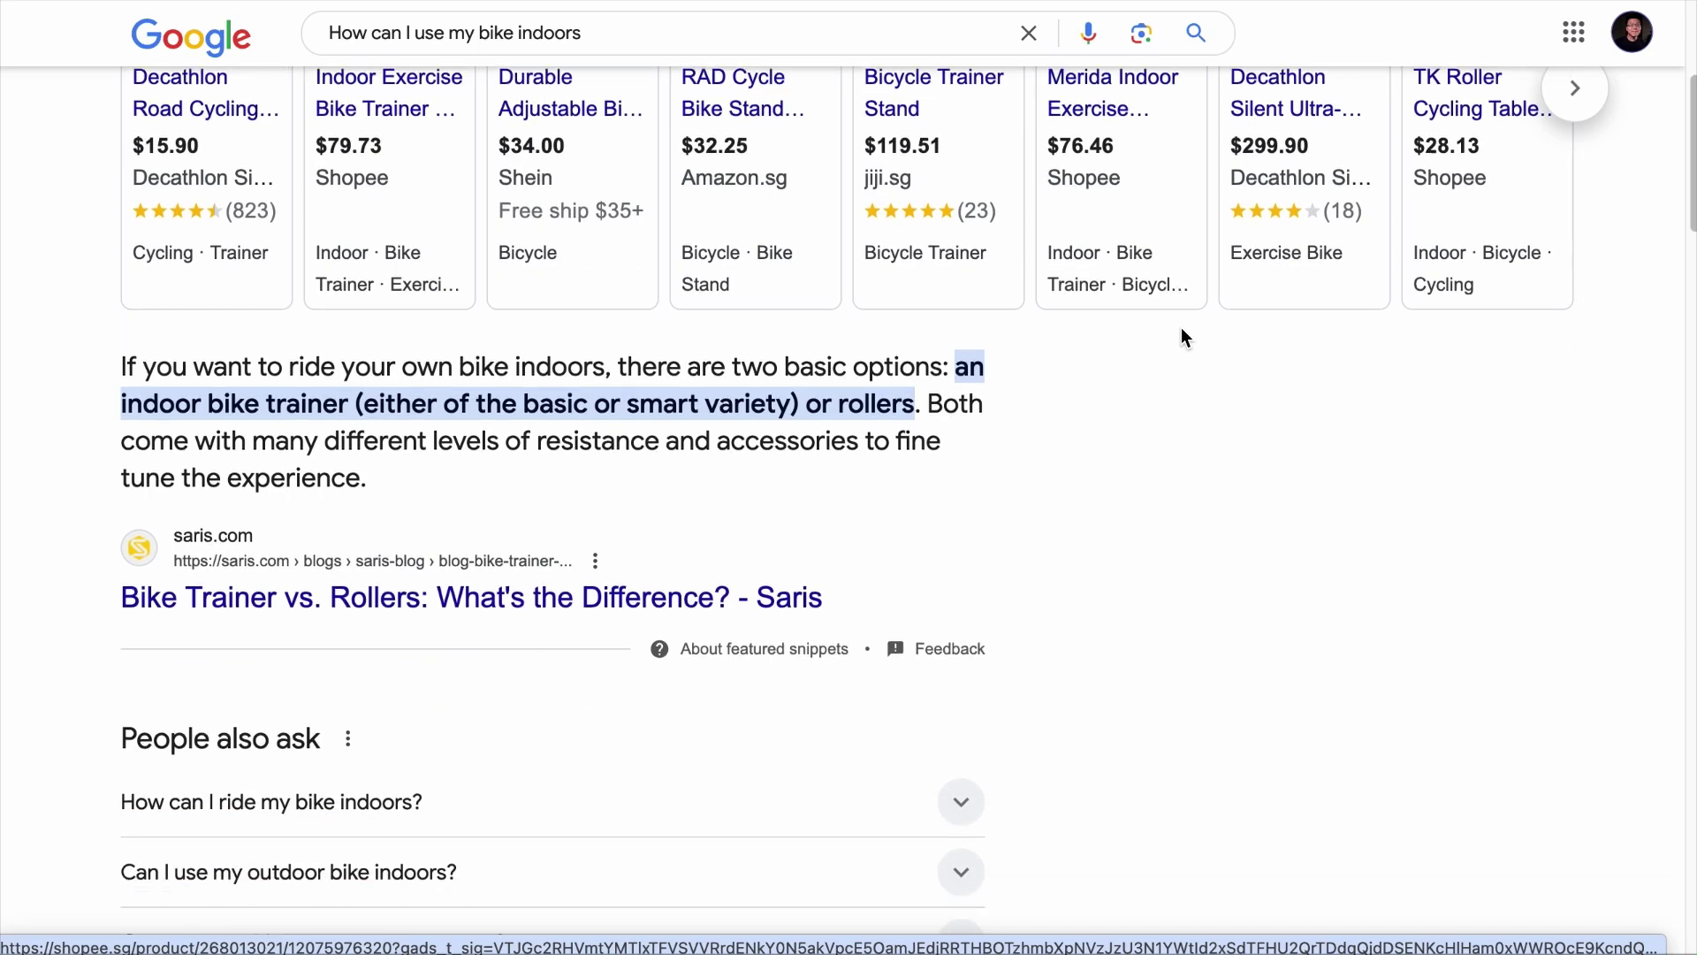
# Examine the related questions, articles, videos and forum discussions ranking for the indoor bike query, going back over the featured snippet and related questions.
pyautogui.scroll(-10, 681, 436)
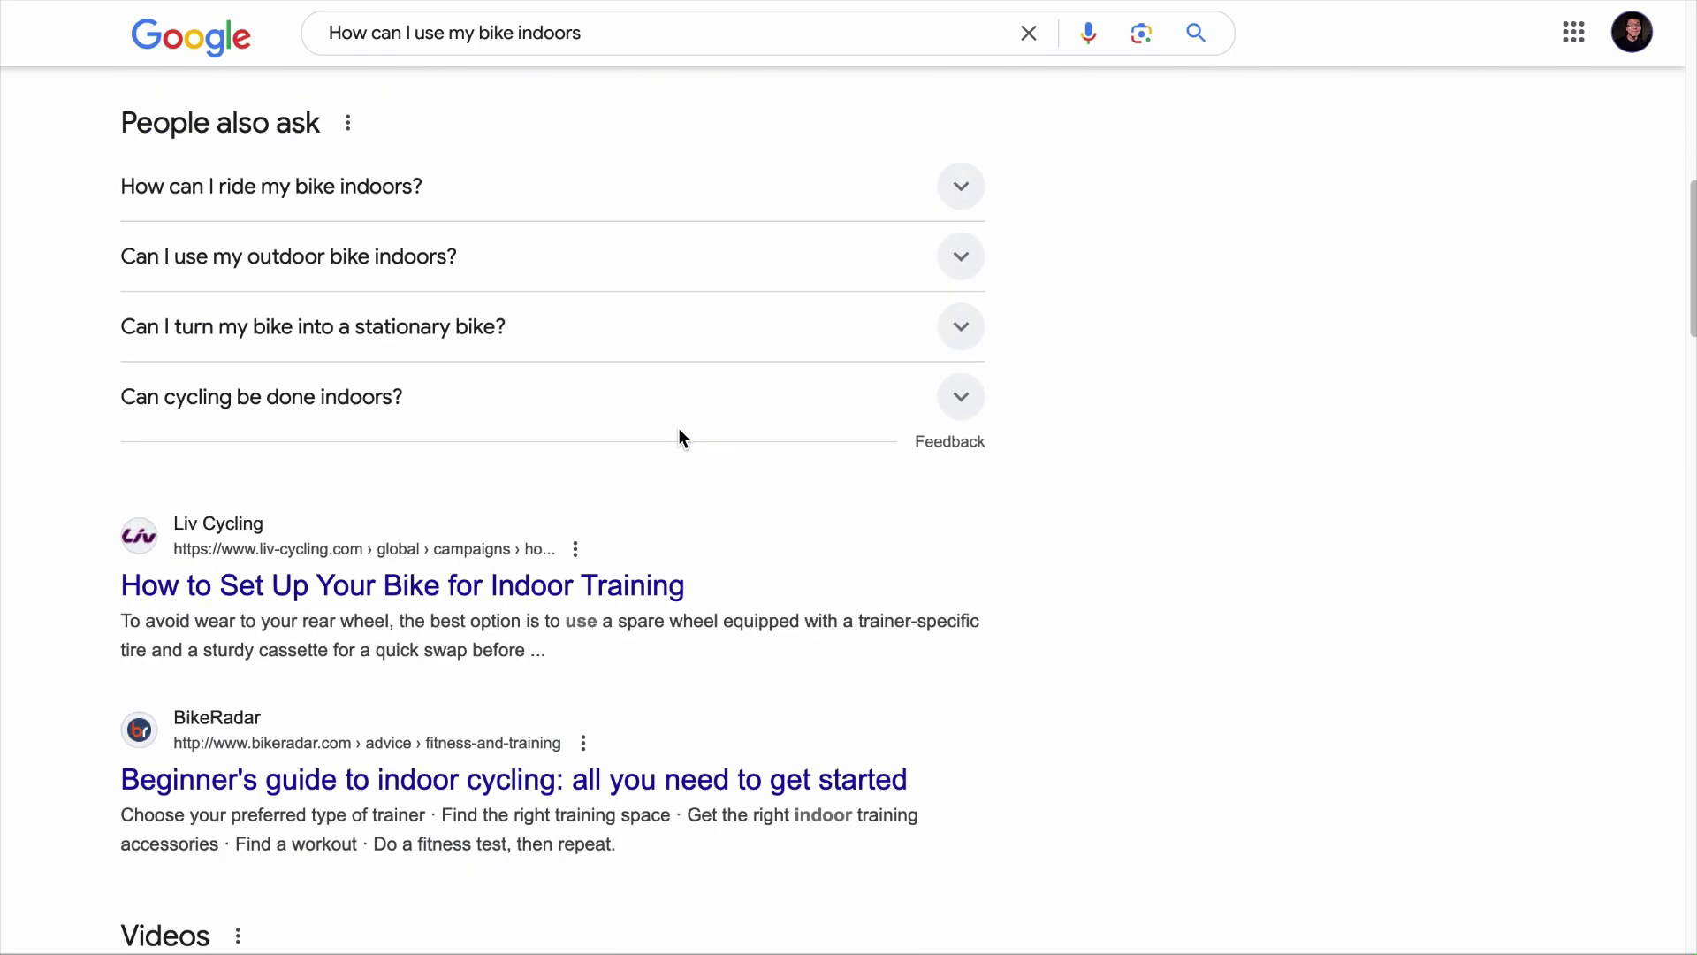
pyautogui.scroll(-20, 590, 449)
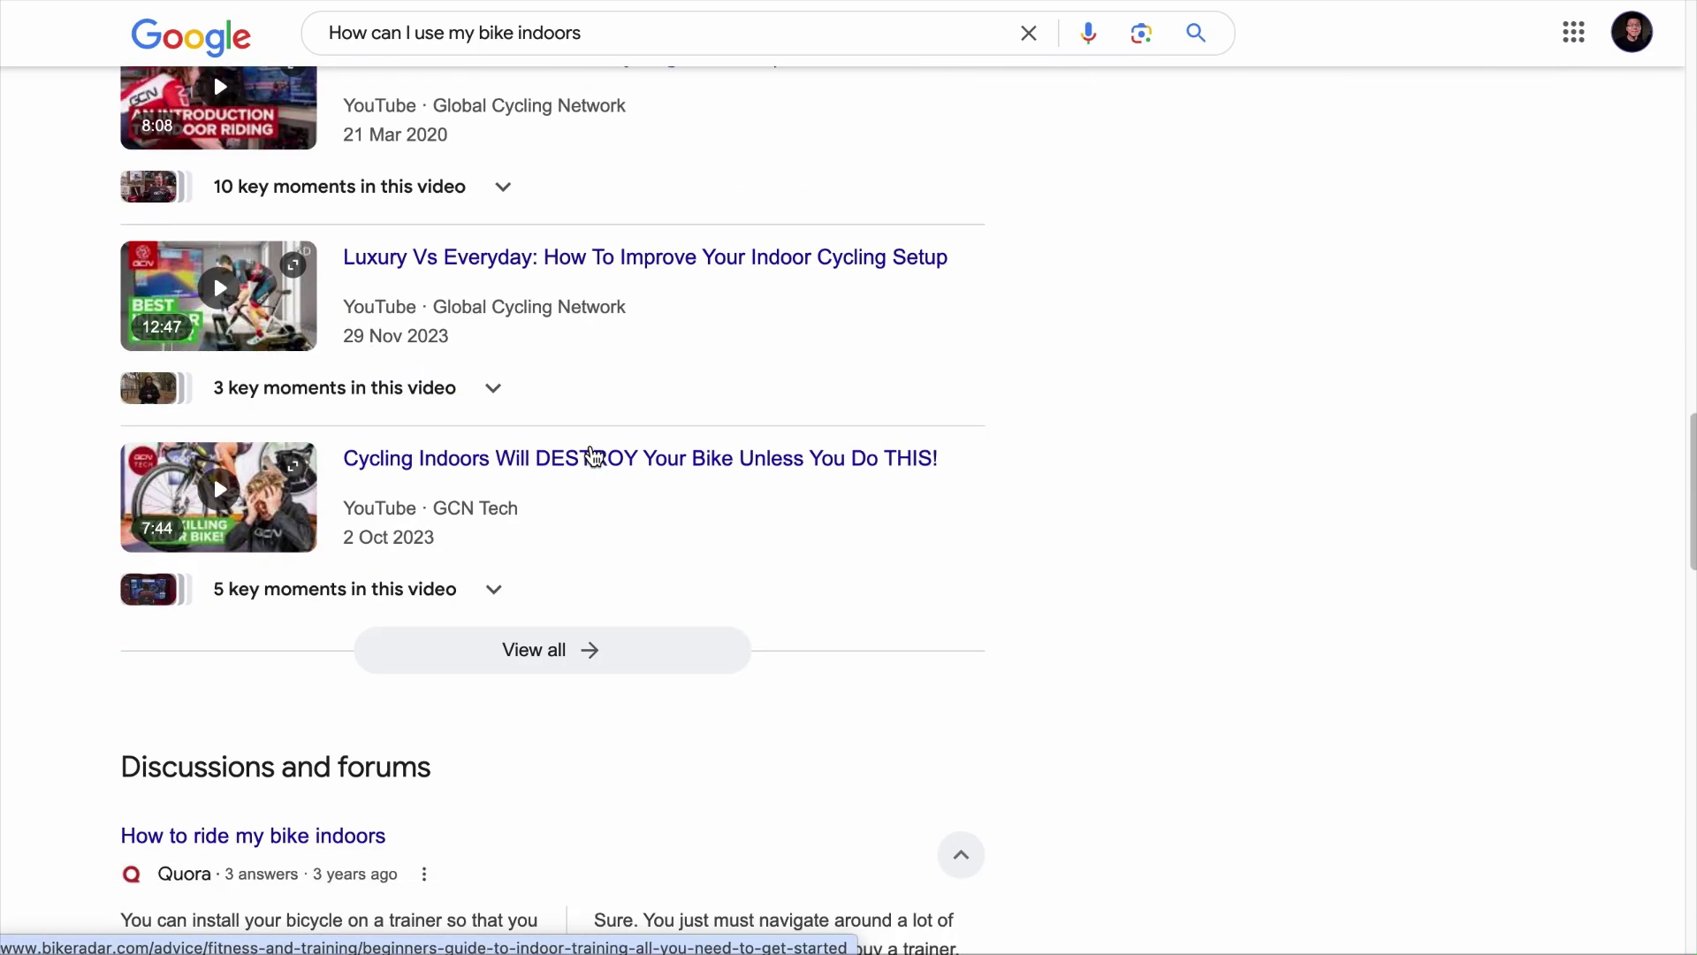
pyautogui.scroll(-4, 476, 531)
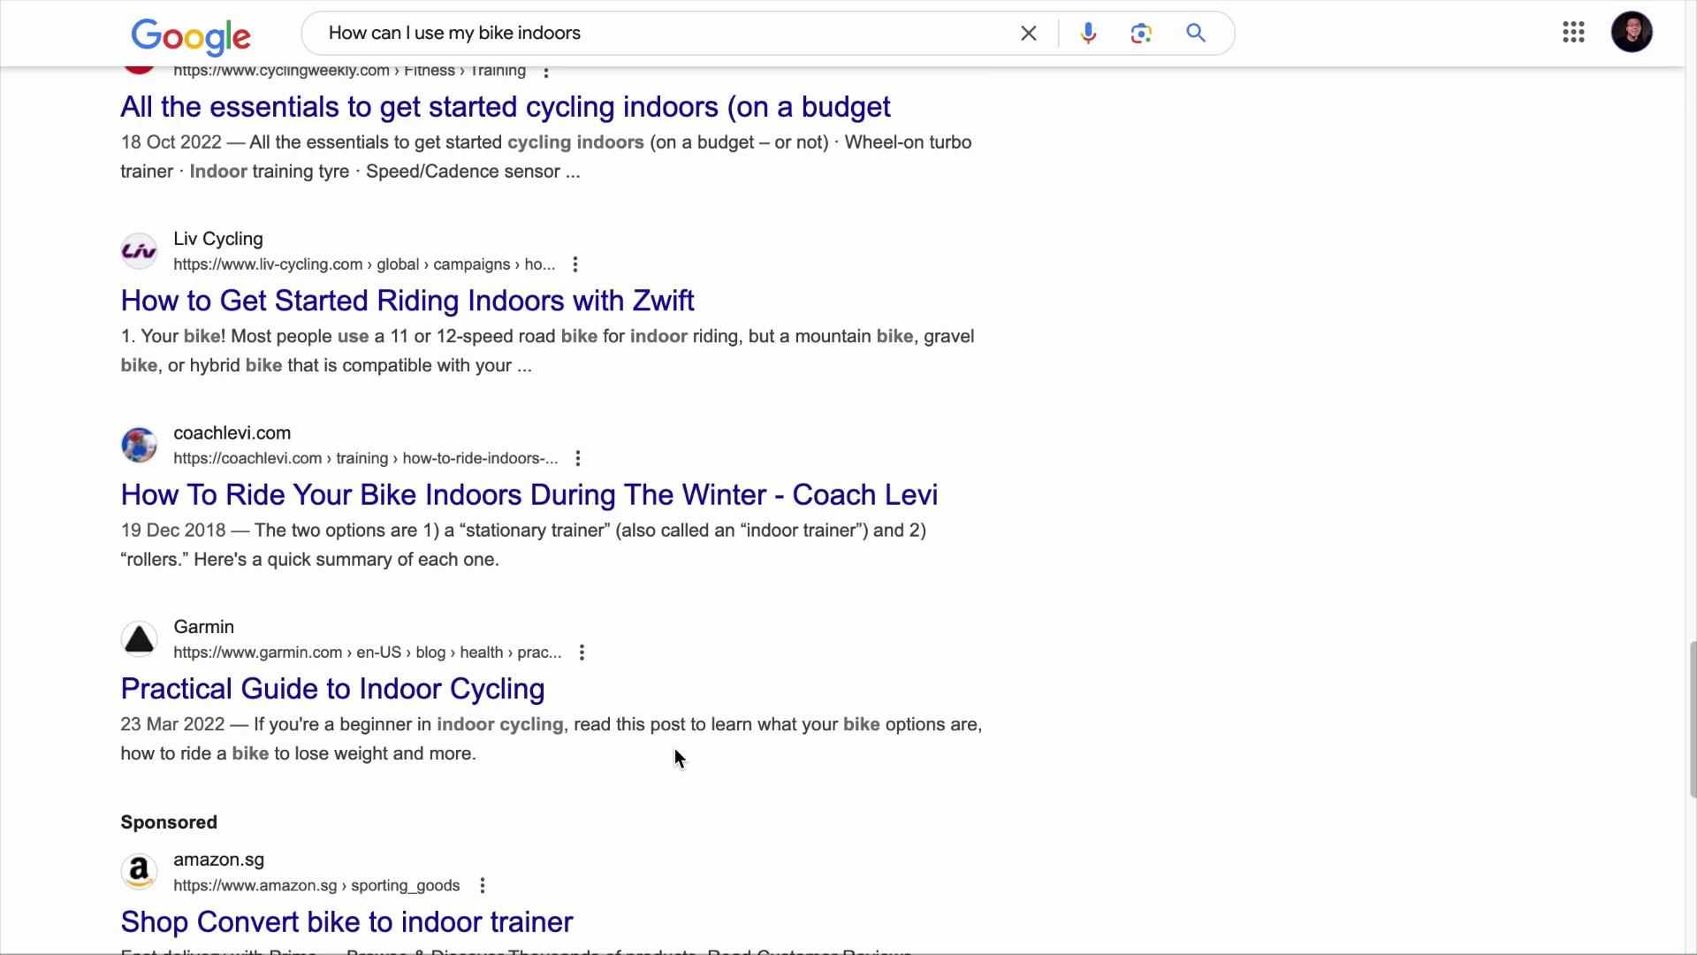
pyautogui.scroll(20, 850, 714)
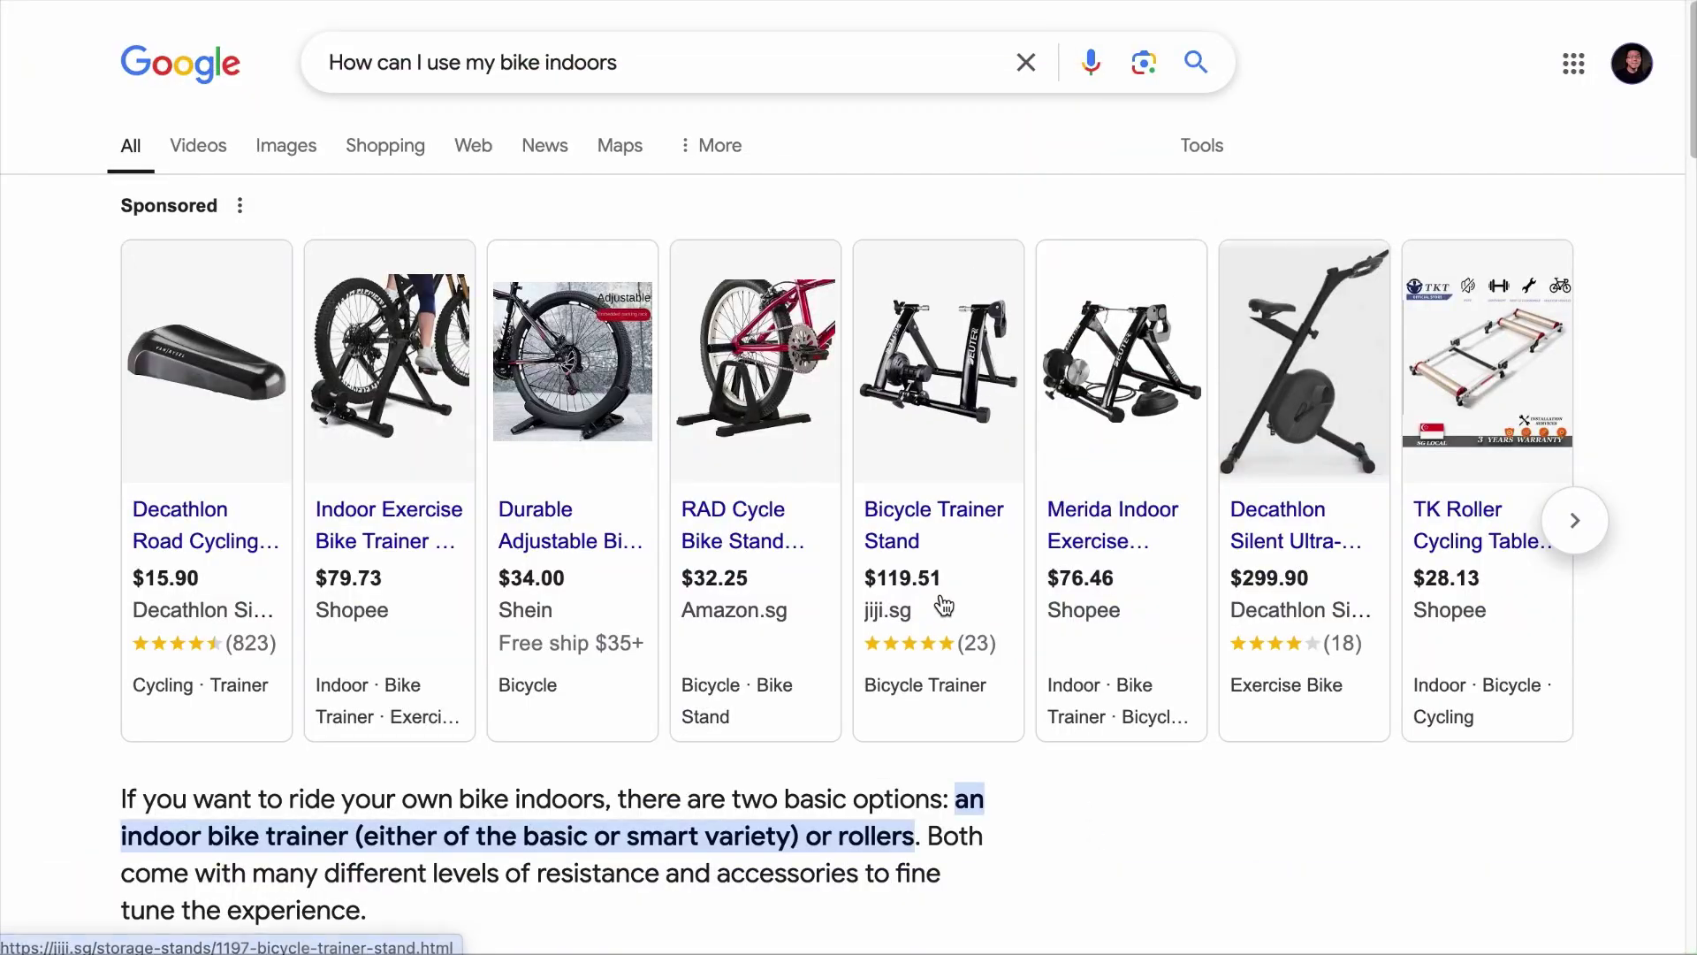
pyautogui.scroll(-5, 941, 601)
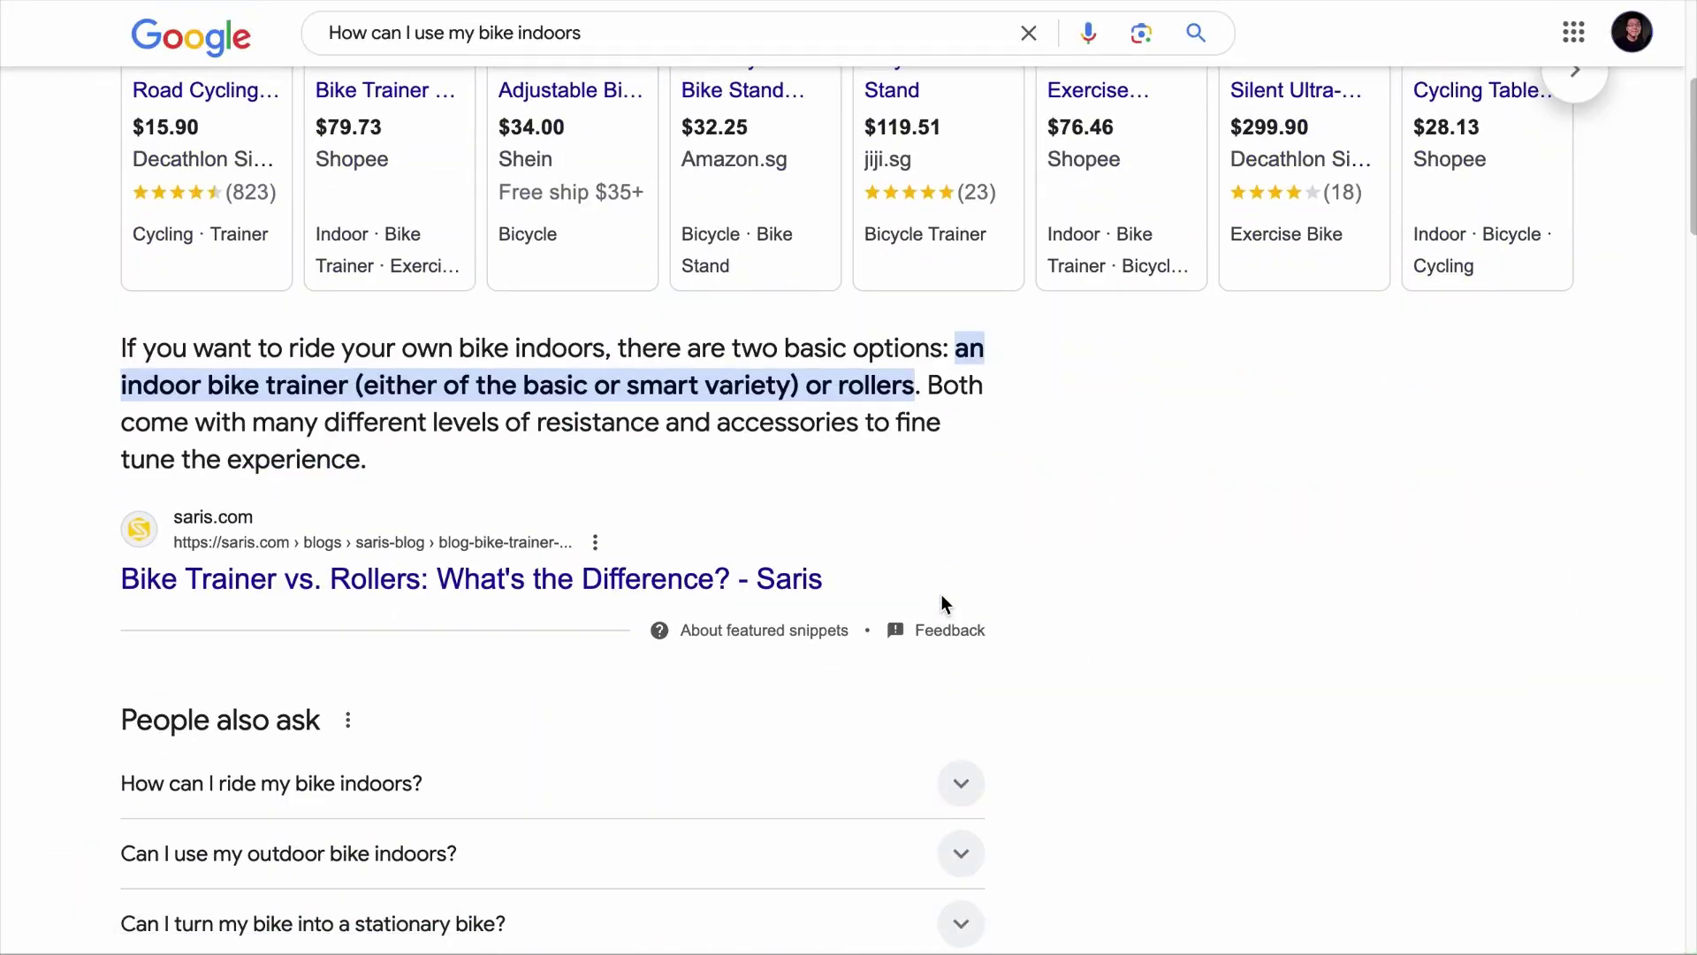
pyautogui.scroll(-3, 730, 455)
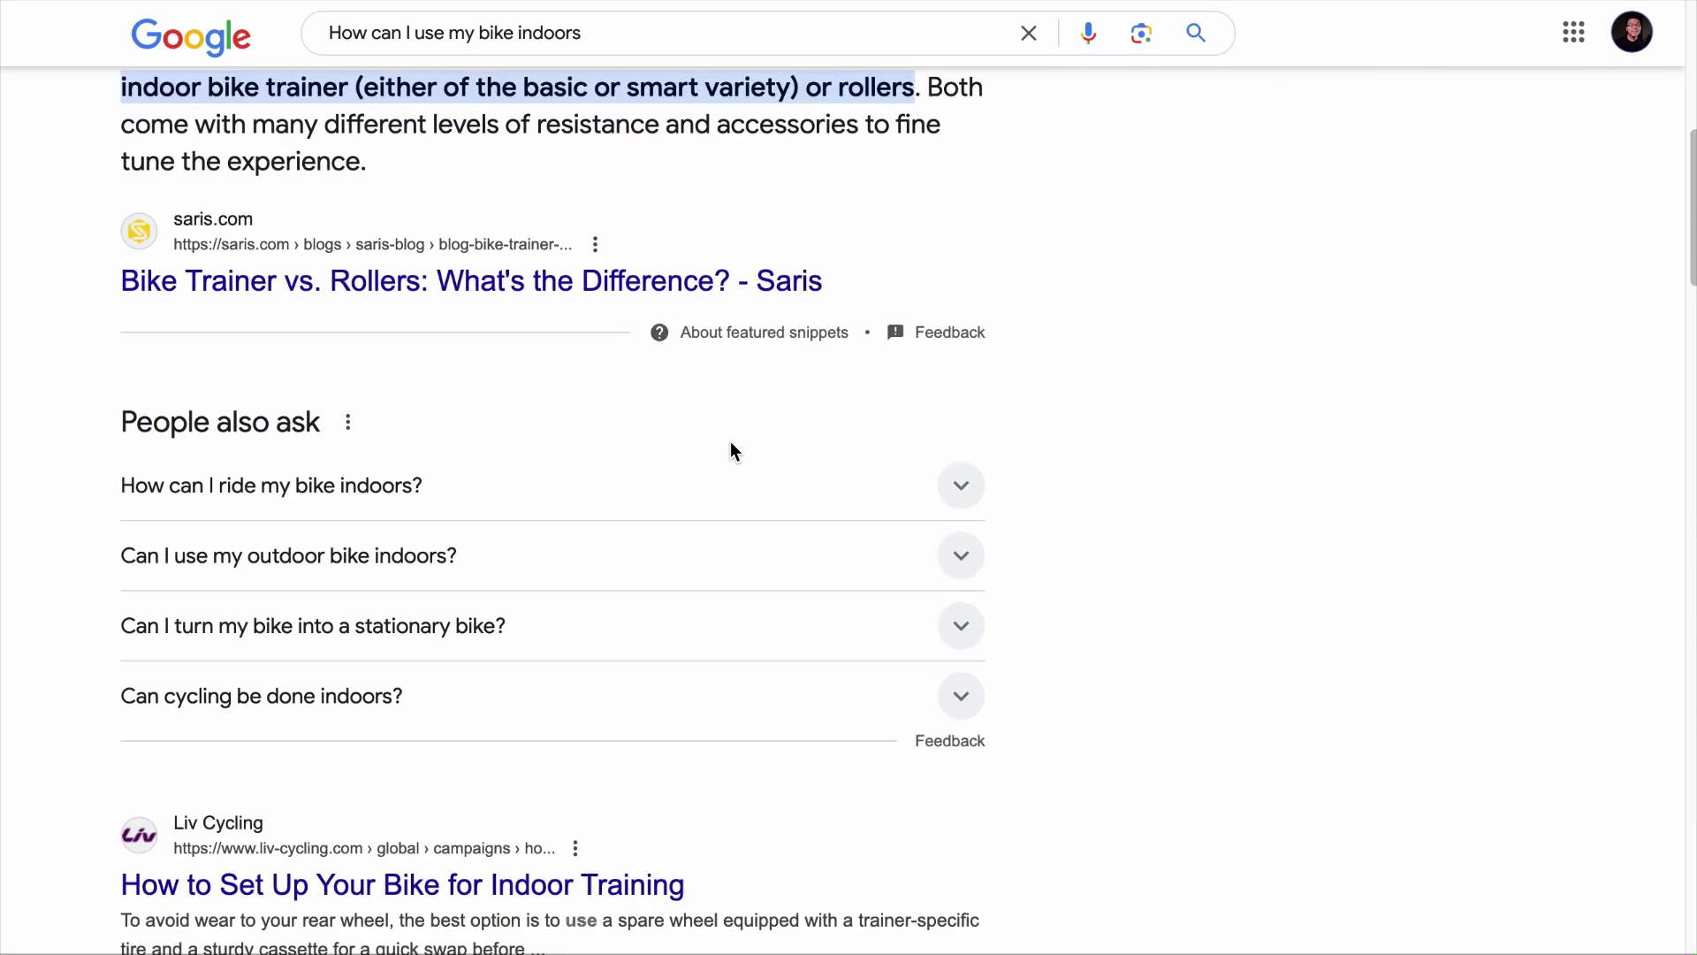
pyautogui.scroll(-2, 730, 446)
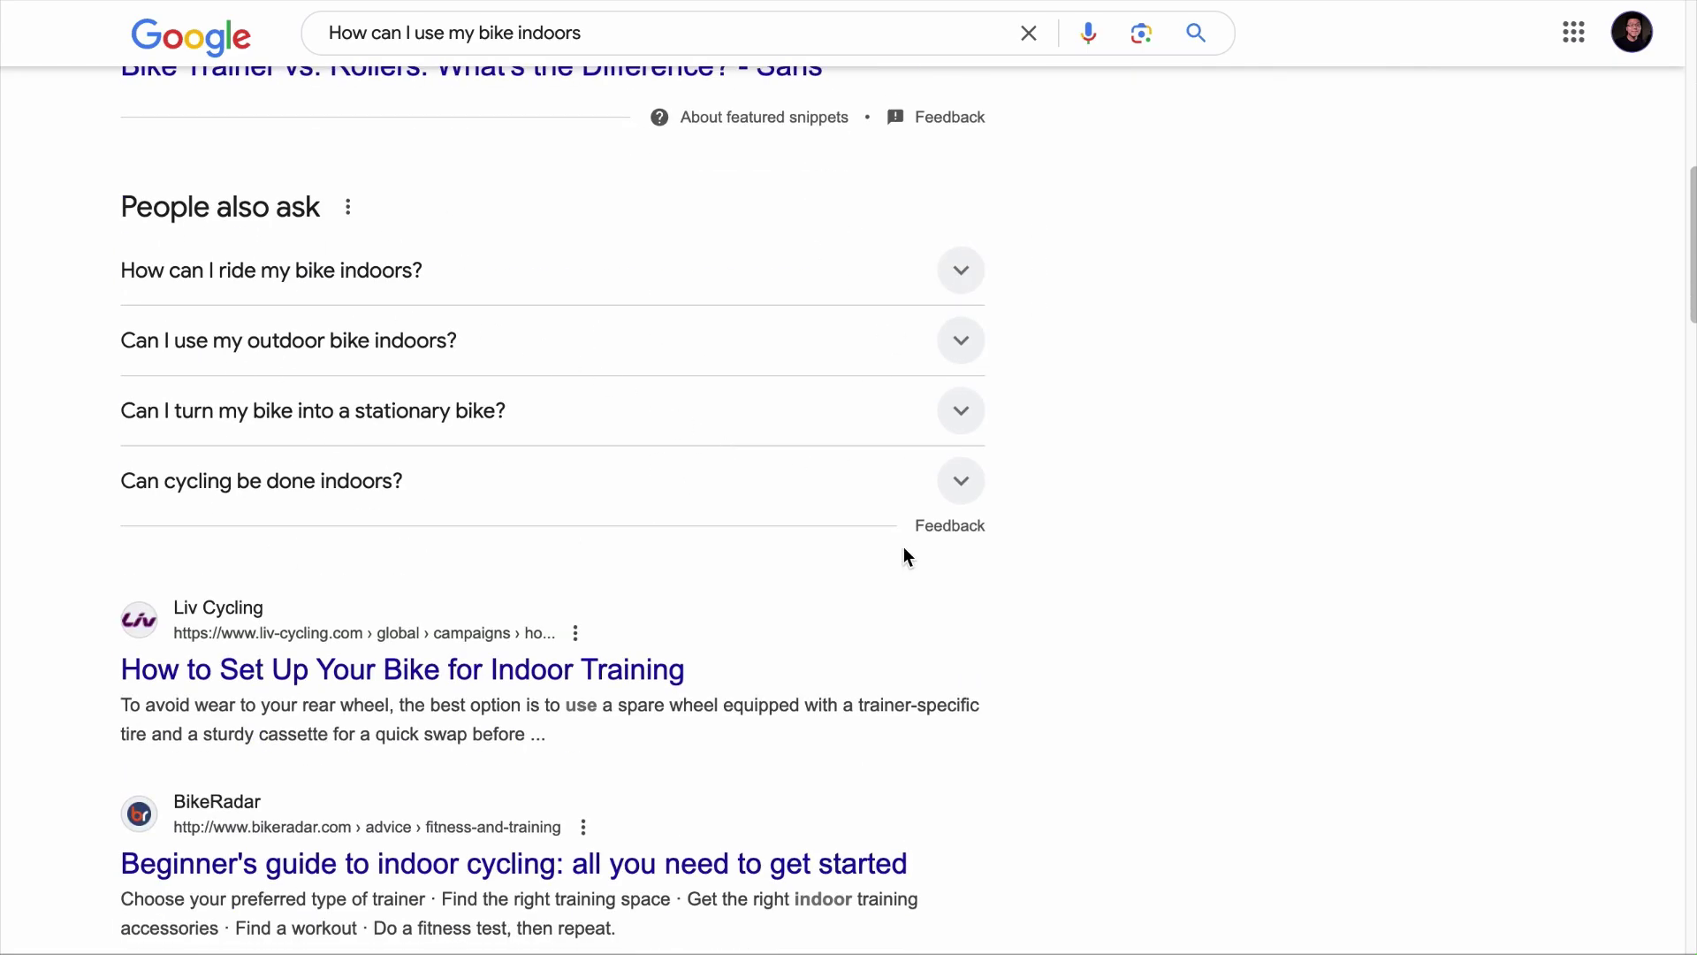
pyautogui.scroll(3, 904, 555)
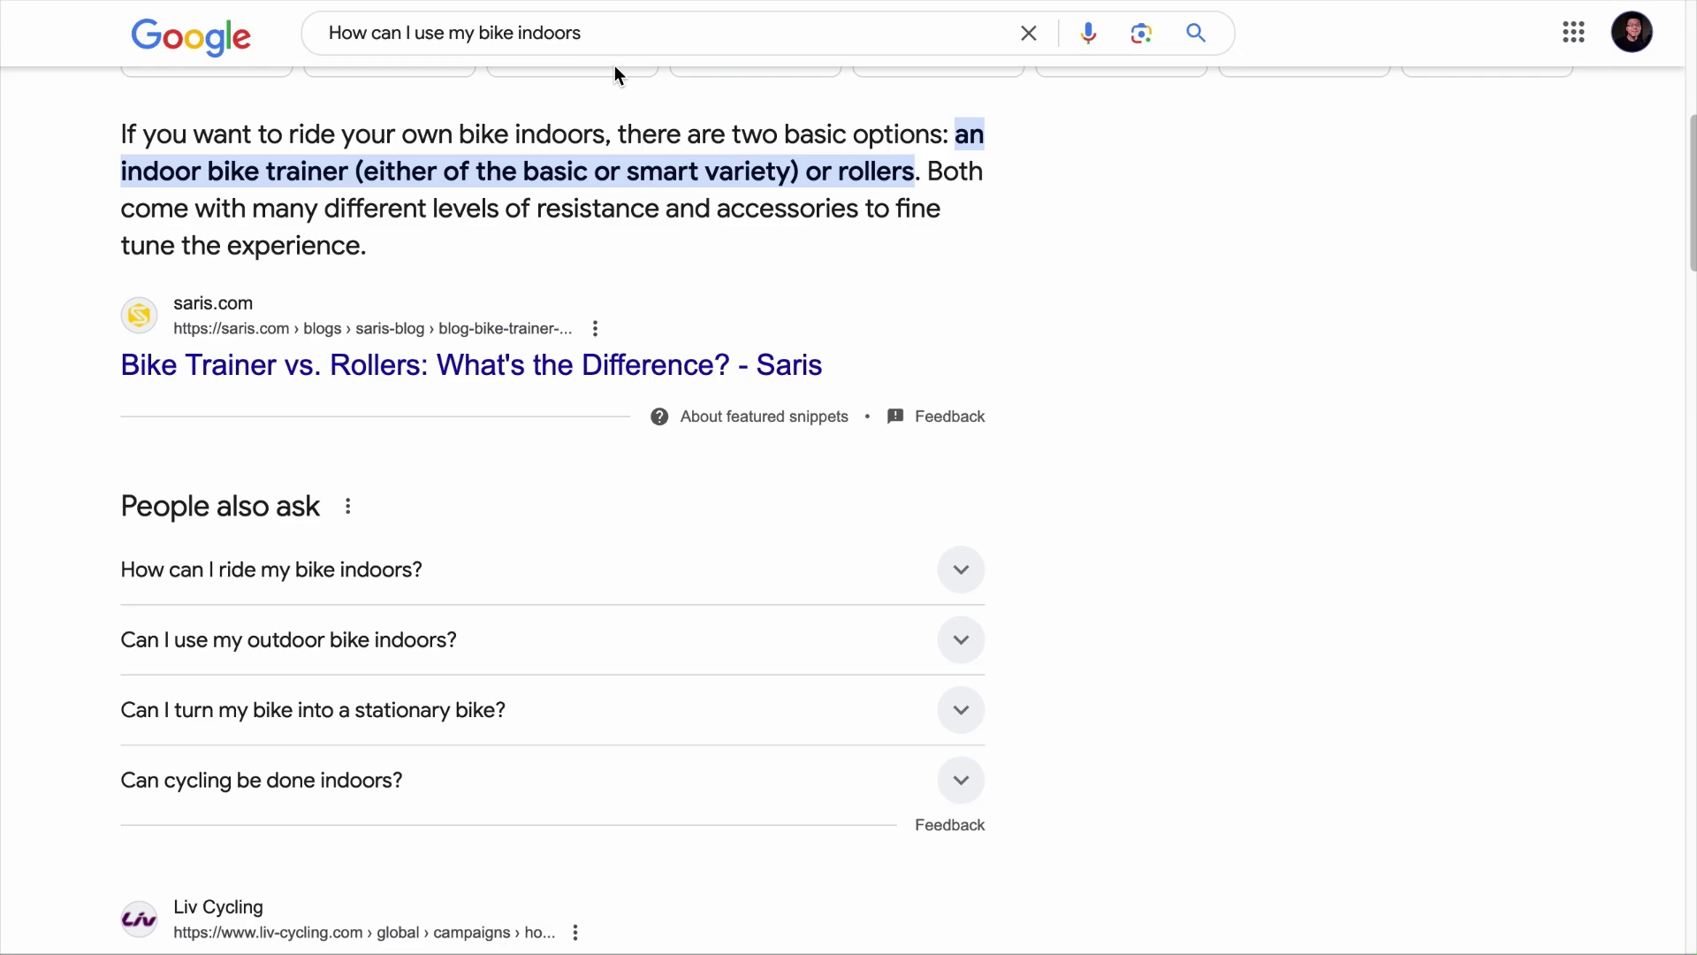
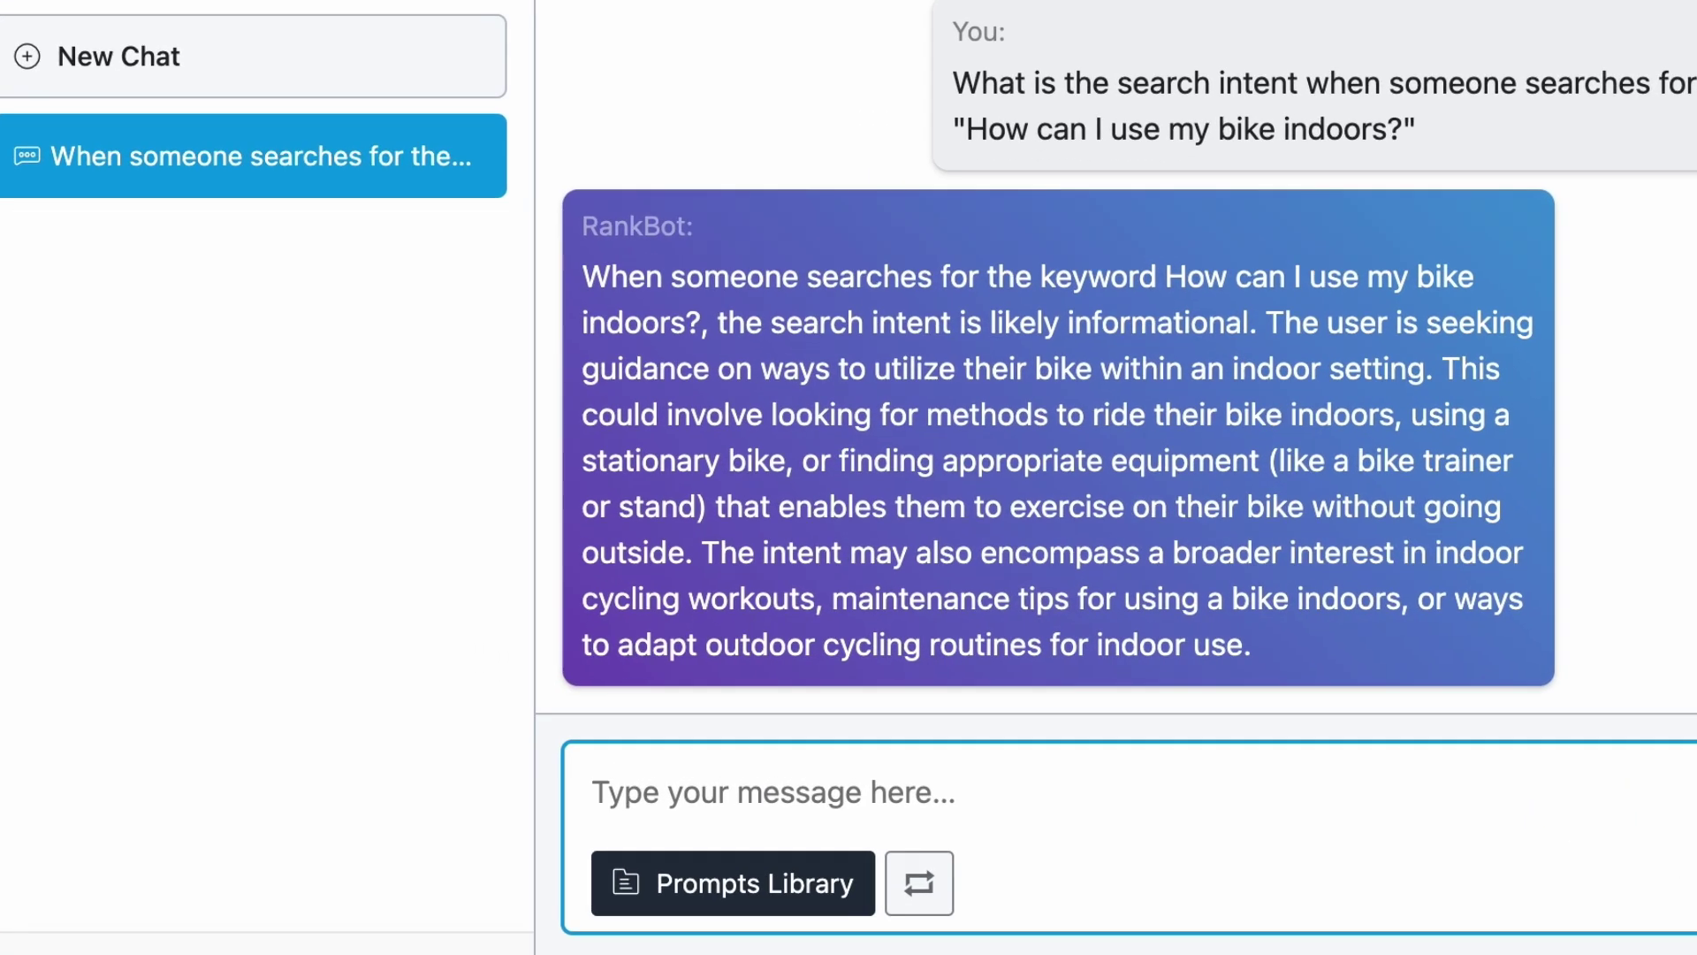
# Switch to the RankBot chat and read its search intent answer, highlighting key passages and the keyword "How can I use my bike indoors?" in the prompt.
pyautogui.moveTo(723, 313); pyautogui.dragTo(1282, 311)
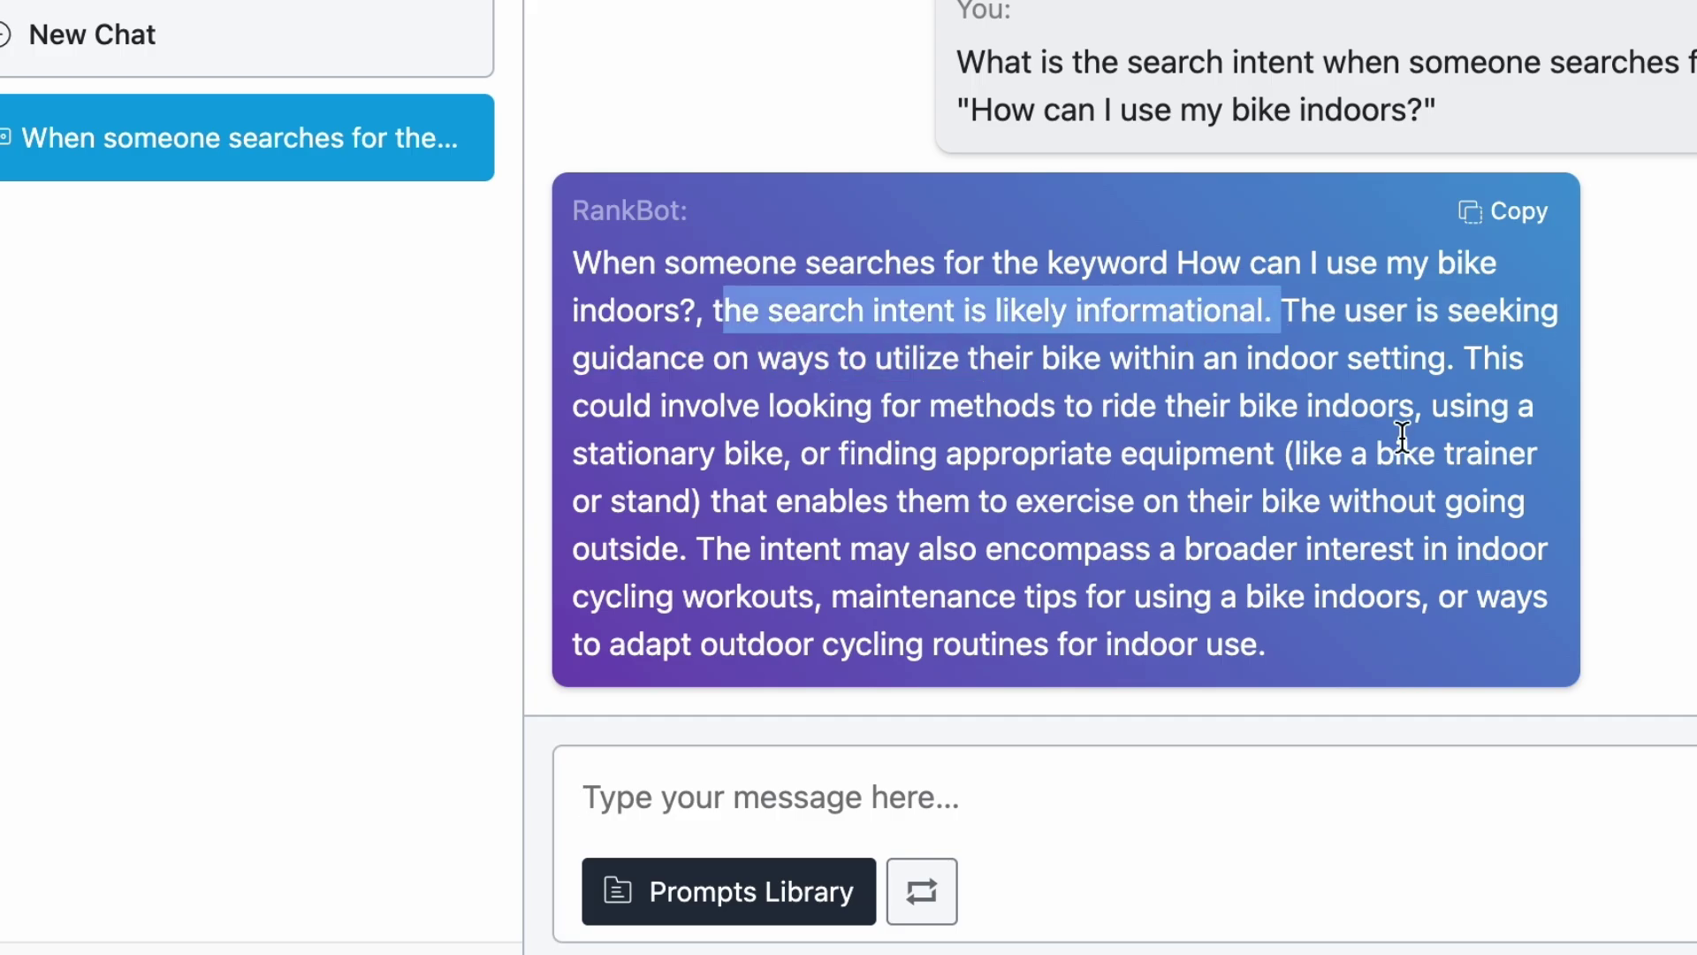
pyautogui.click(1308, 309)
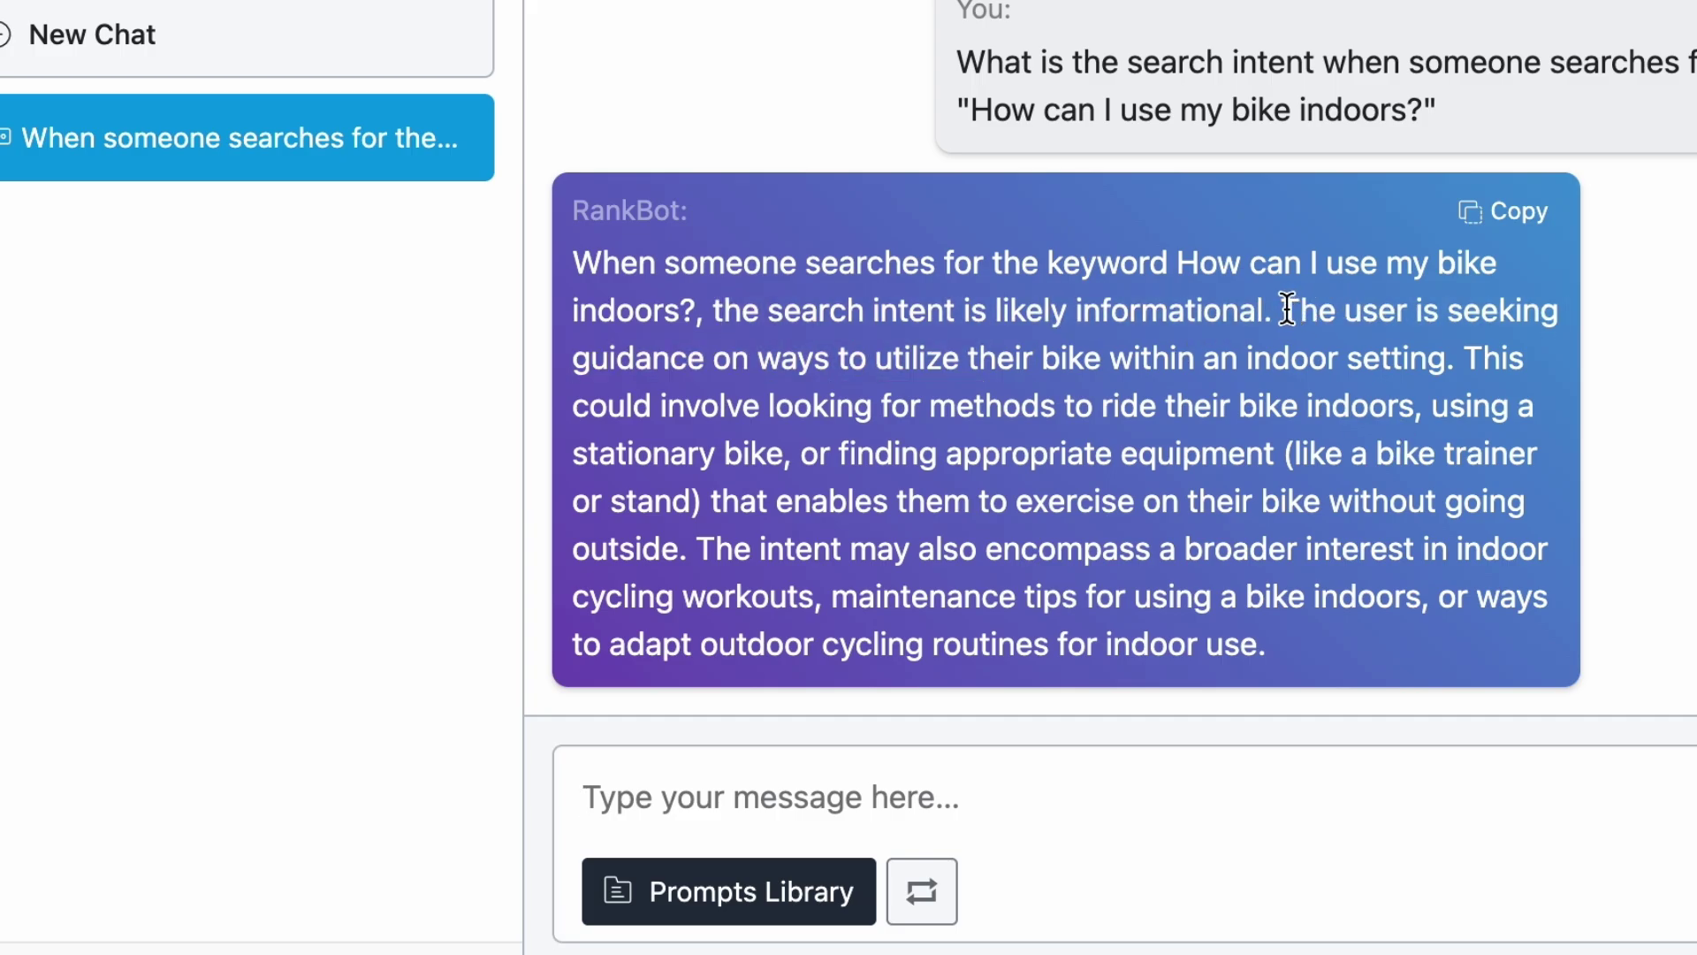
pyautogui.moveTo(1286, 309); pyautogui.dragTo(1452, 347)
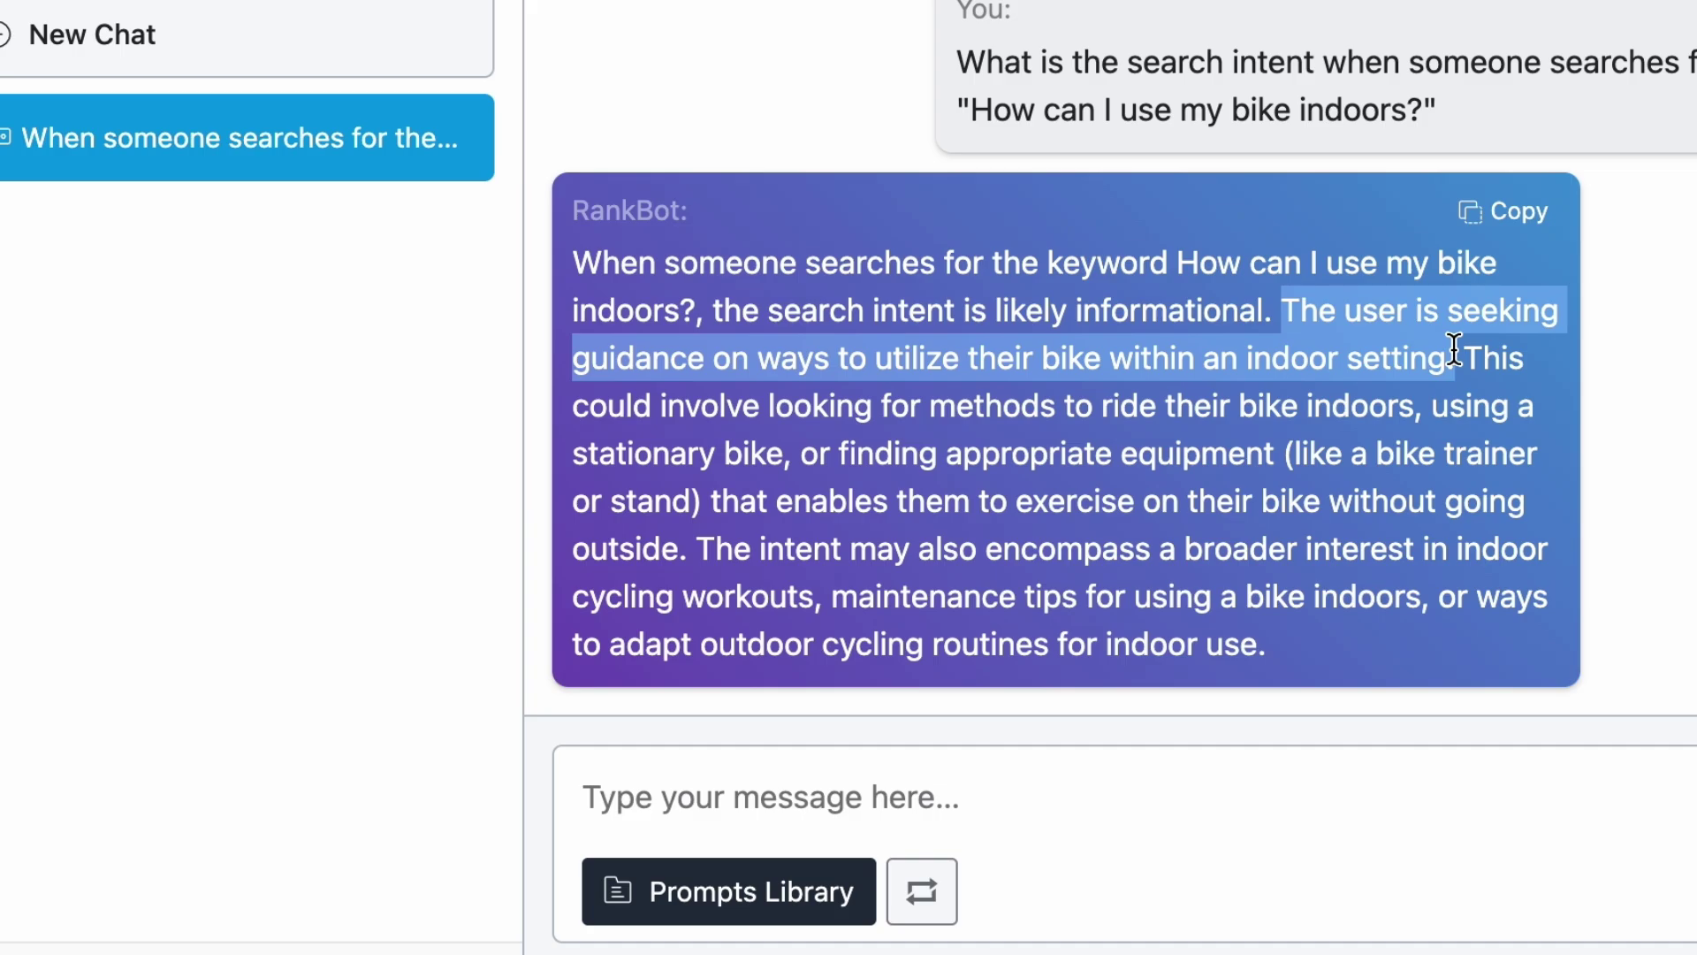
pyautogui.click(1454, 348)
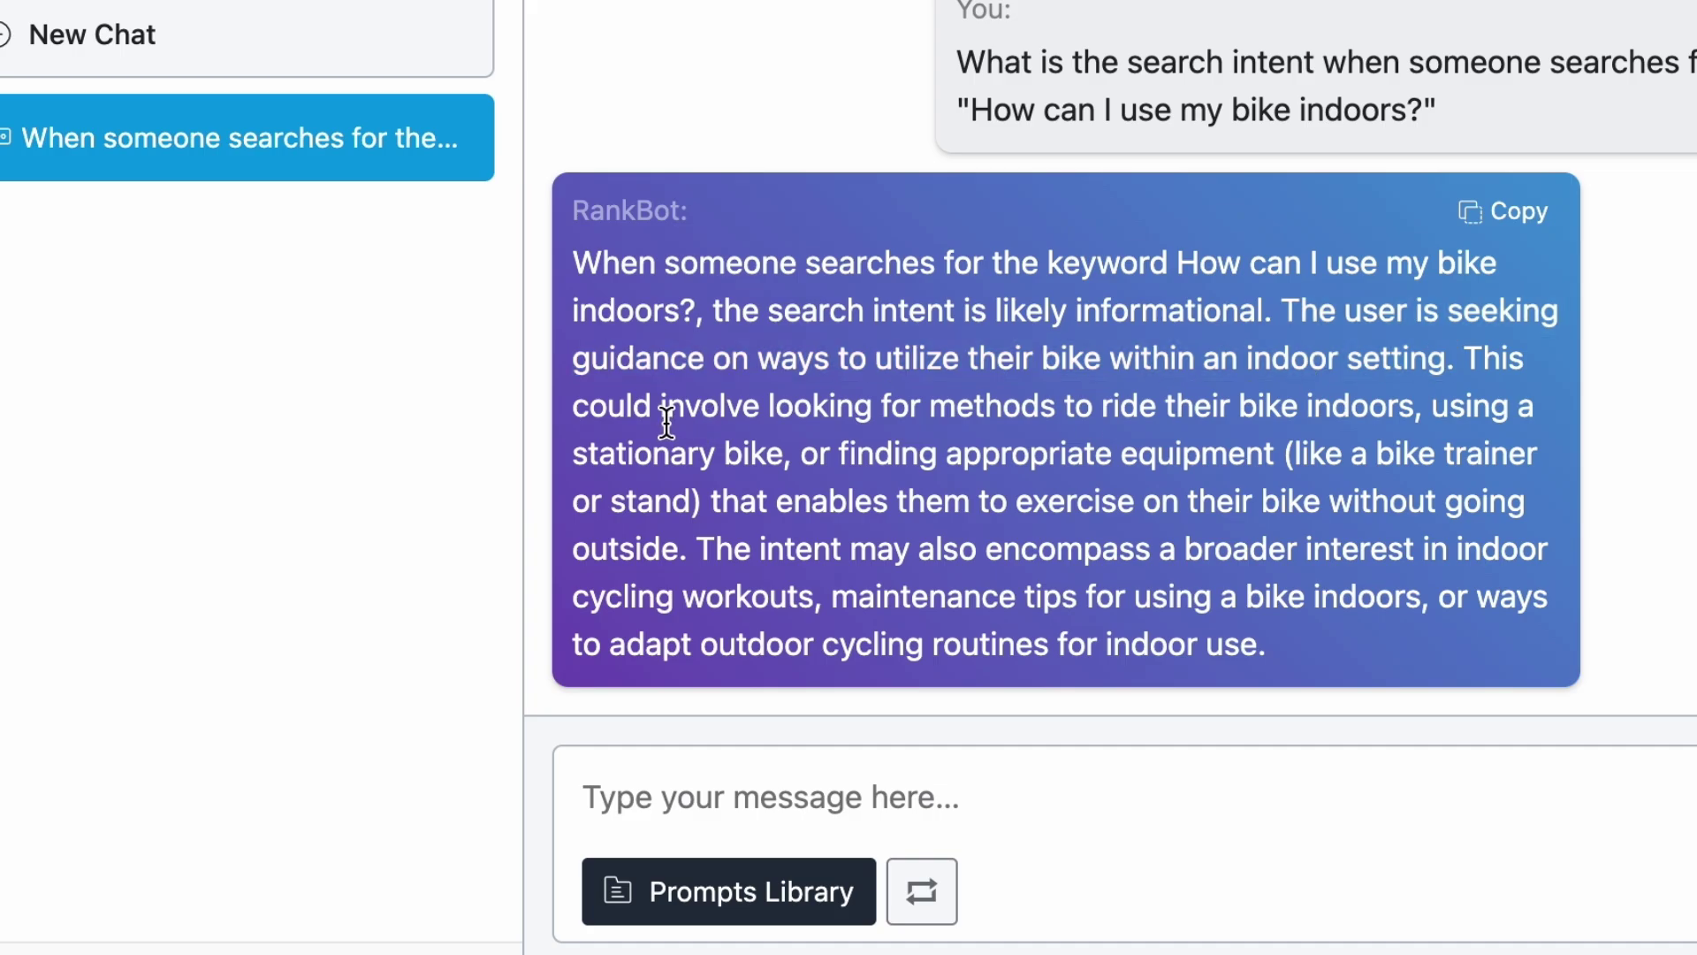
pyautogui.moveTo(678, 408); pyautogui.dragTo(1426, 396)
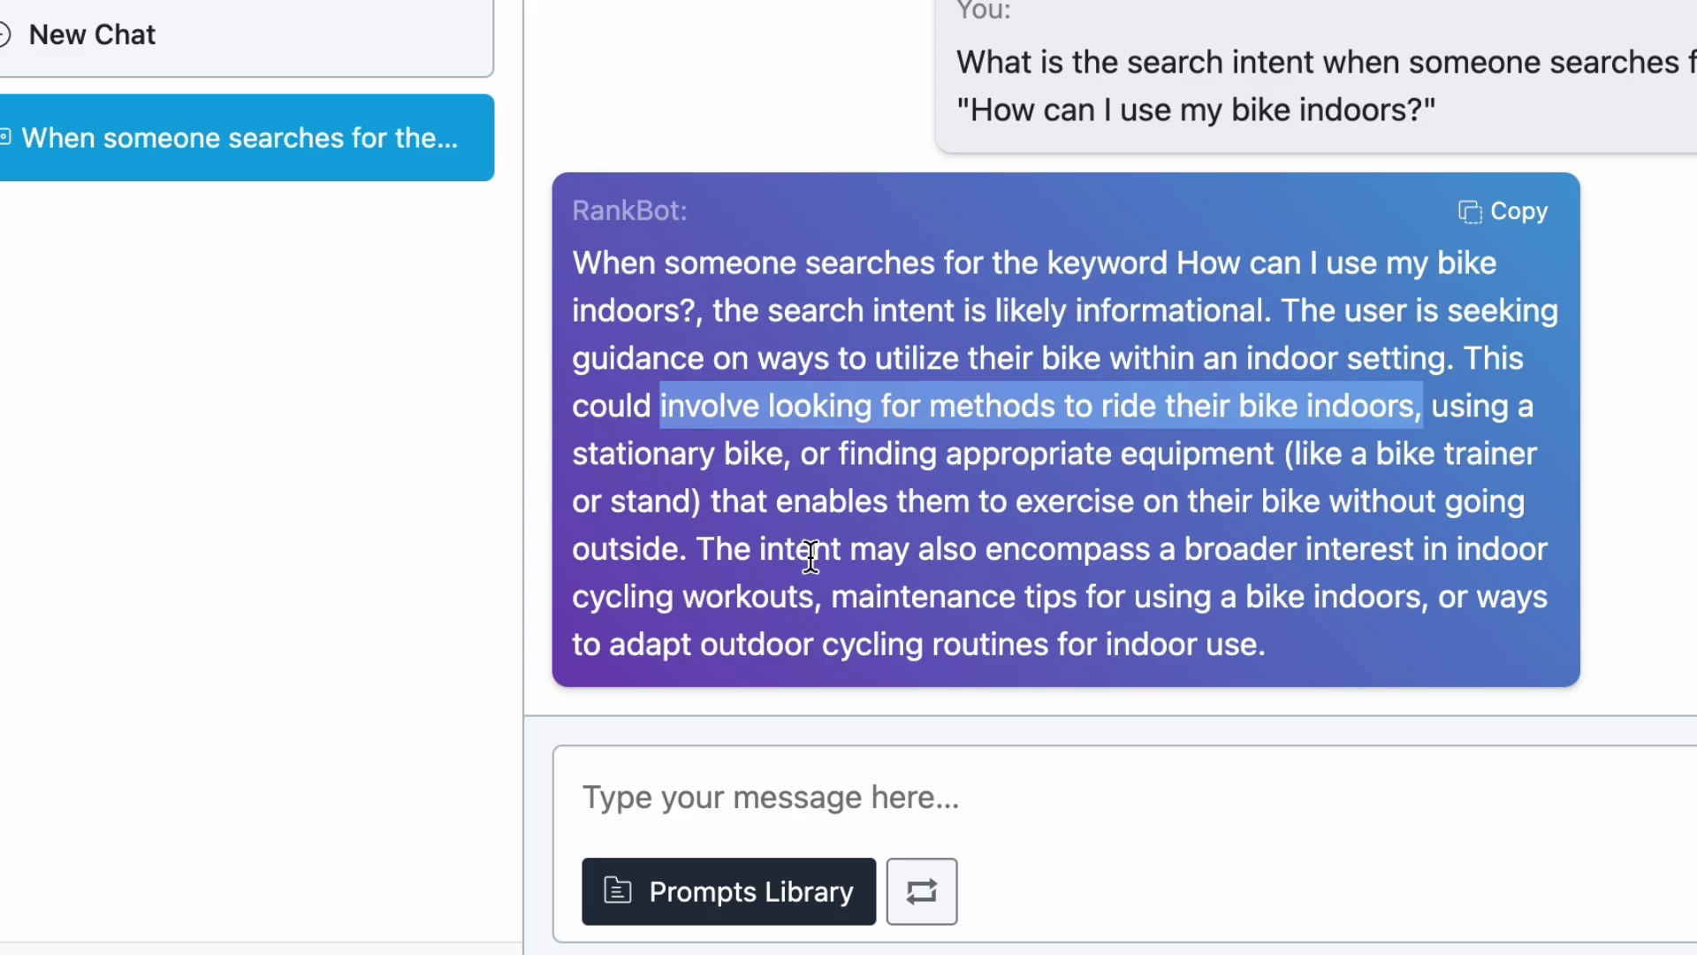
pyautogui.moveTo(702, 549); pyautogui.dragTo(1329, 624)
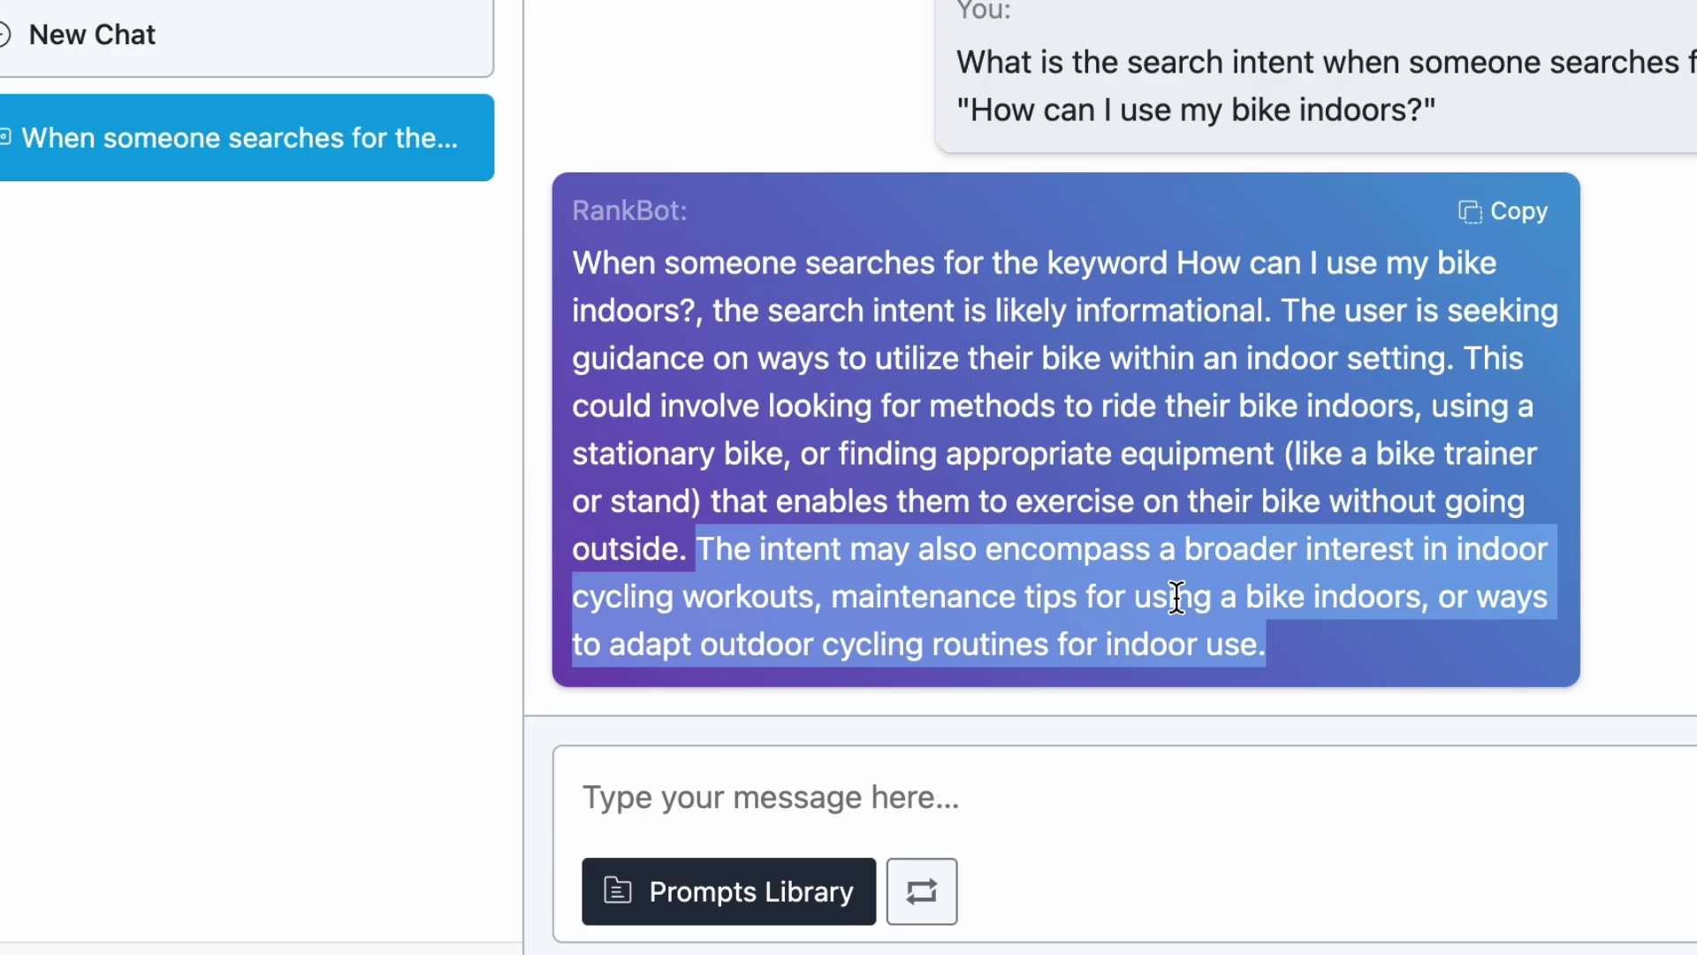
pyautogui.moveTo(1289, 655); pyautogui.dragTo(568, 266)
pyautogui.click(884, 591)
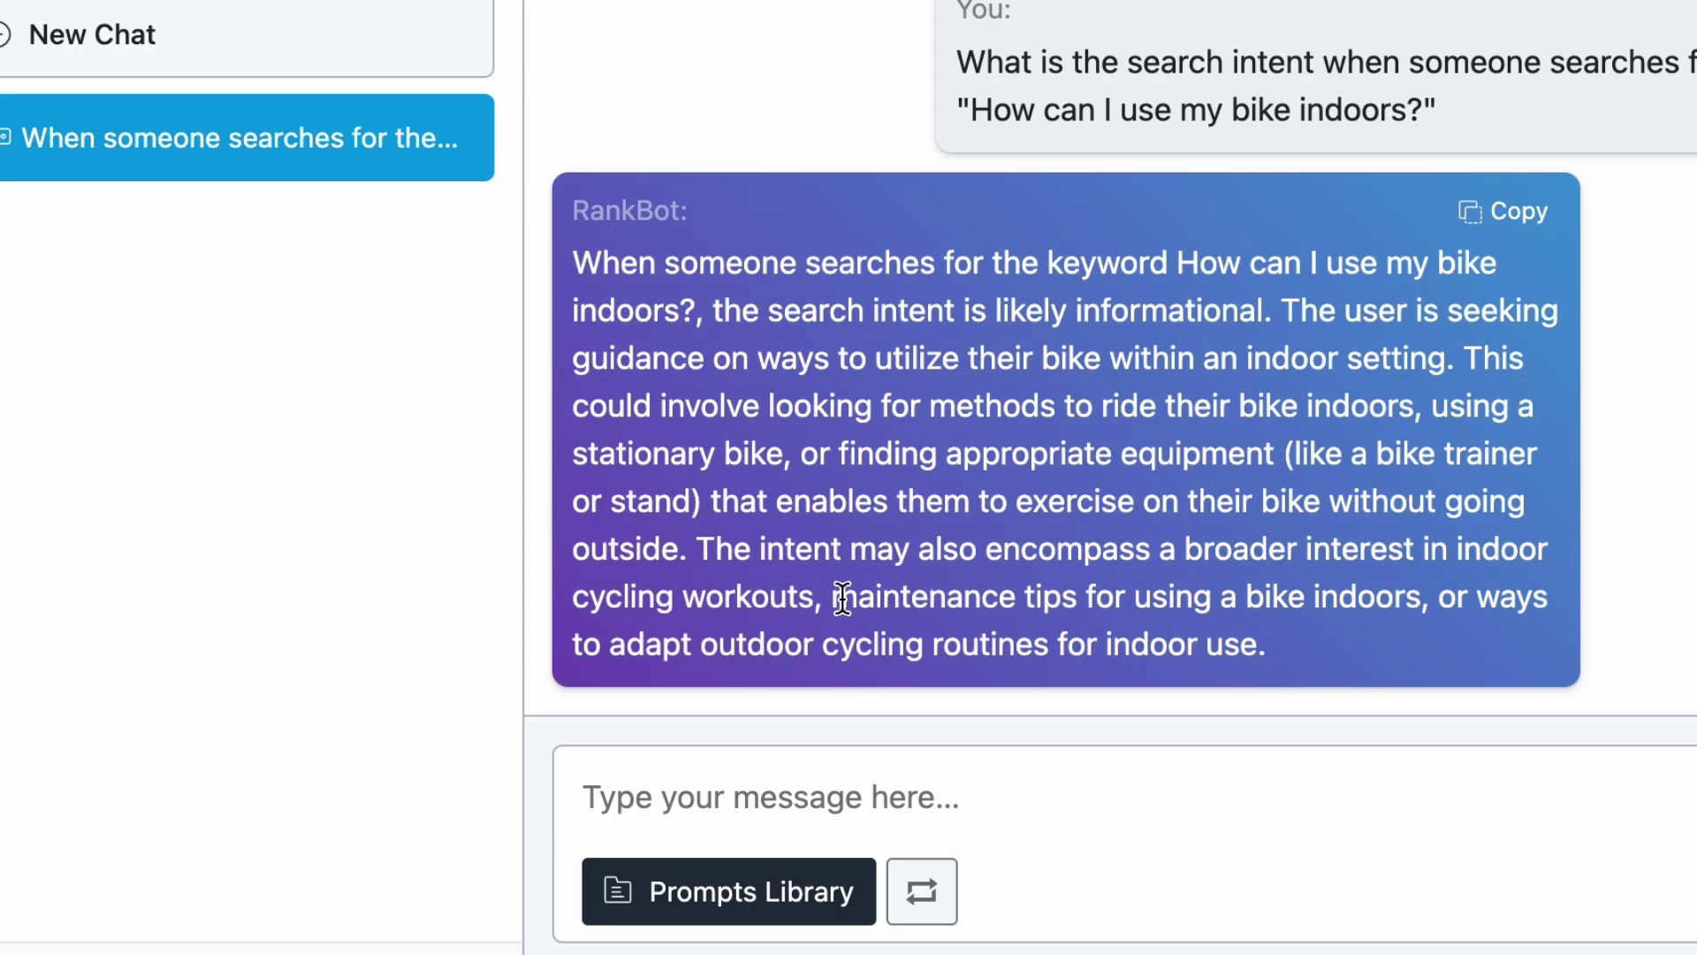
pyautogui.moveTo(832, 597)
pyautogui.mouseDown()
pyautogui.moveTo(1408, 597)
pyautogui.moveTo(777, 598)
pyautogui.moveTo(819, 601)
pyautogui.mouseUp()
pyautogui.moveTo(971, 109); pyautogui.dragTo(1335, 112)
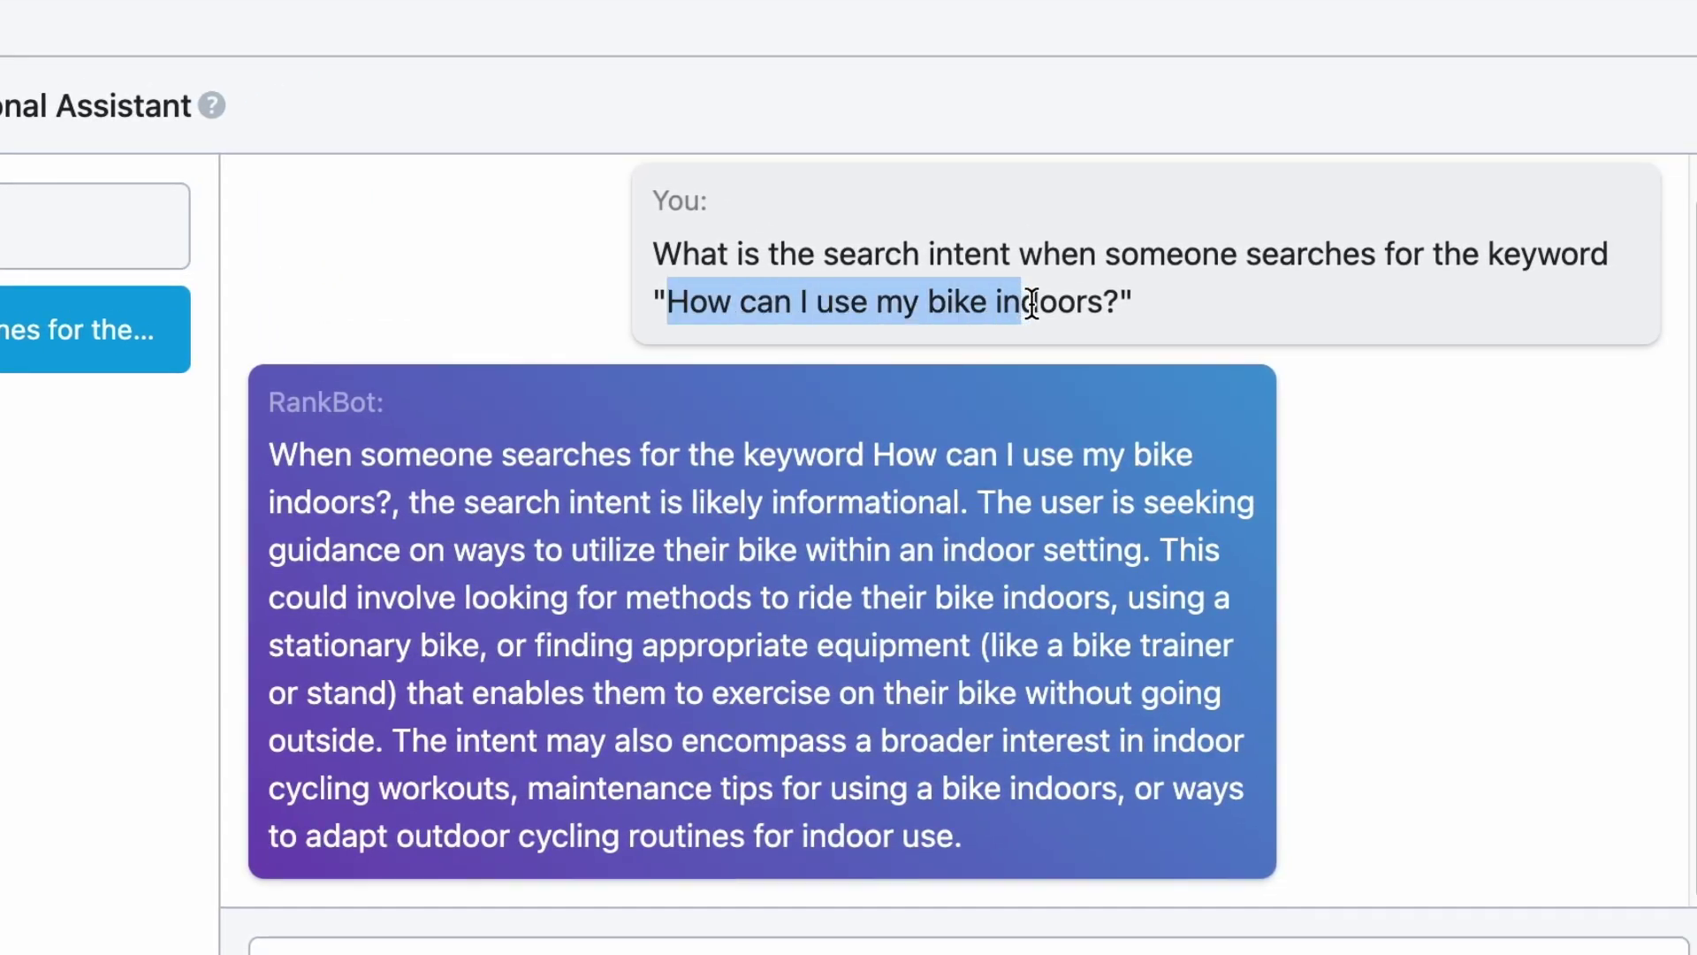
pyautogui.moveTo(1032, 301); pyautogui.dragTo(1112, 301)
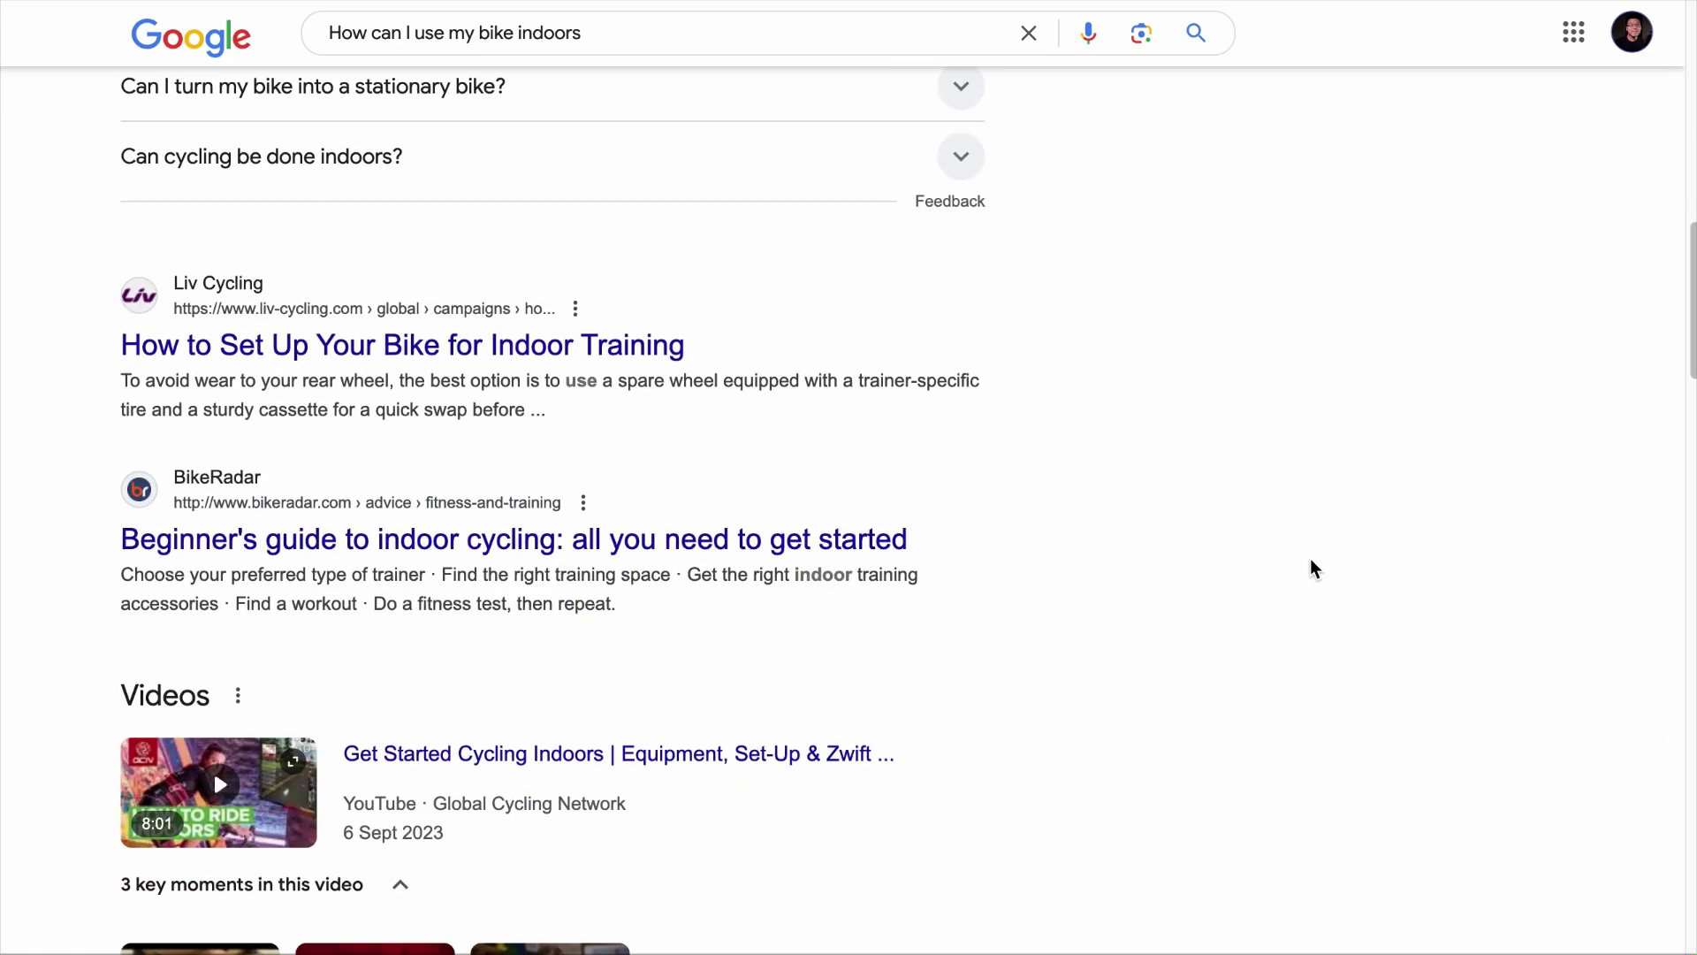
# Switch back to the Google results and compare the content formats ranking for the query: articles, featured snippet, related questions and videos.
pyautogui.scroll(-5, 1315, 568)
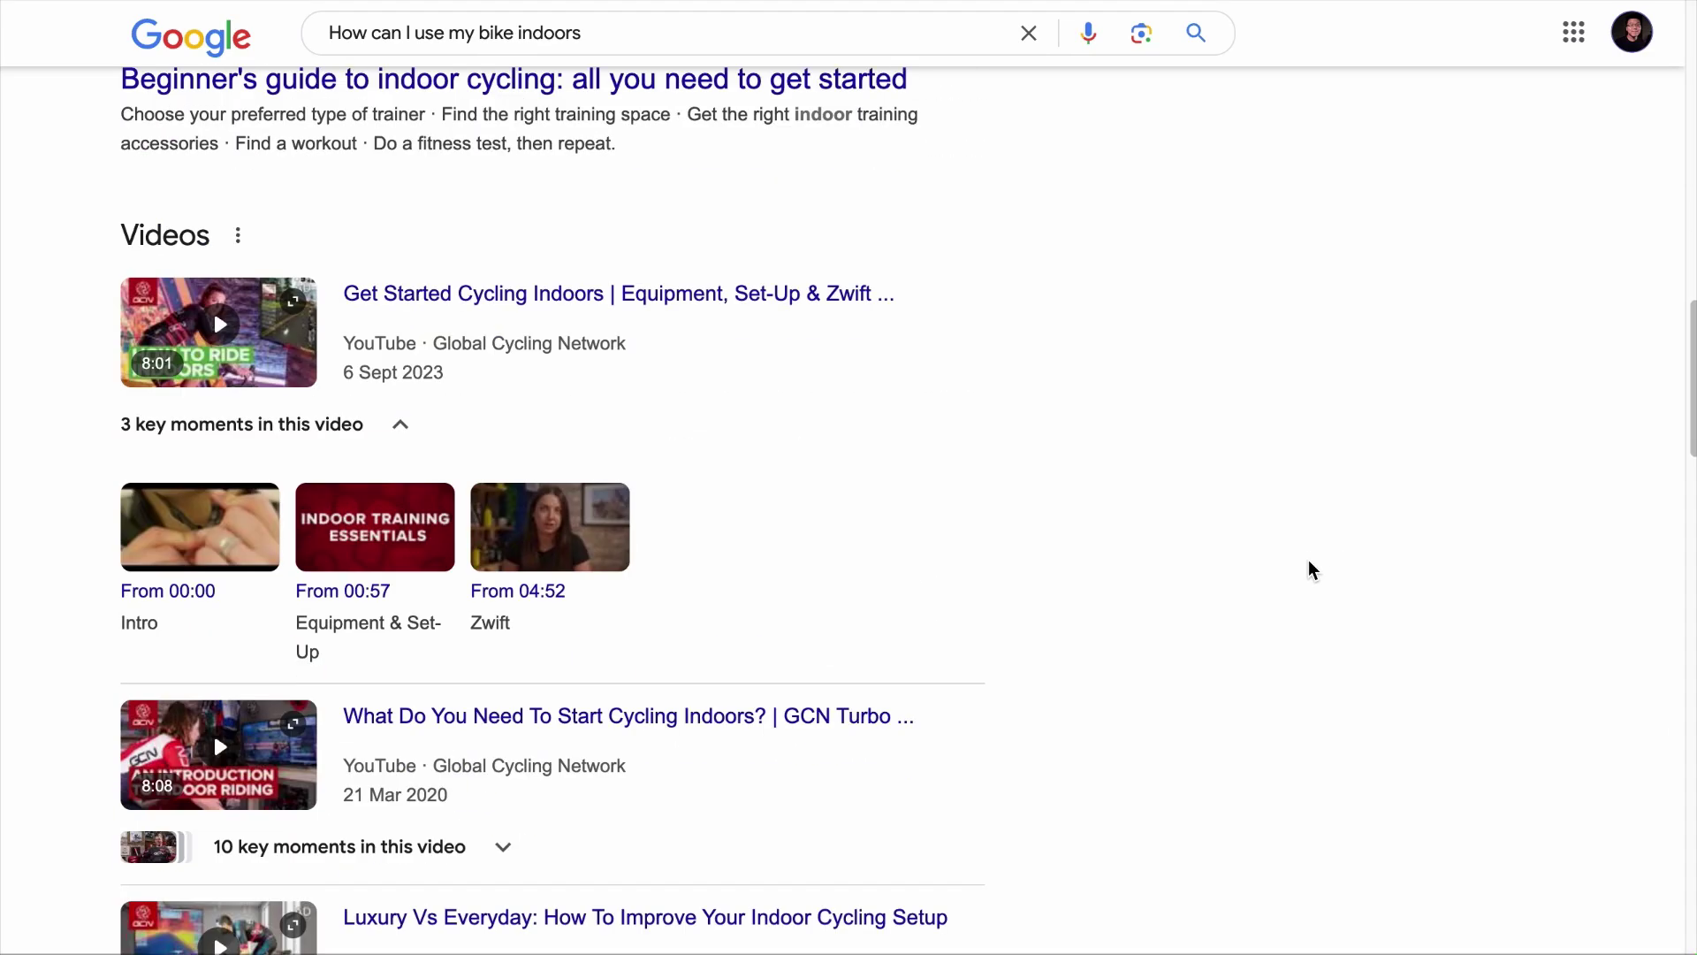
pyautogui.scroll(2, 1307, 569)
pyautogui.scroll(-2, 1053, 727)
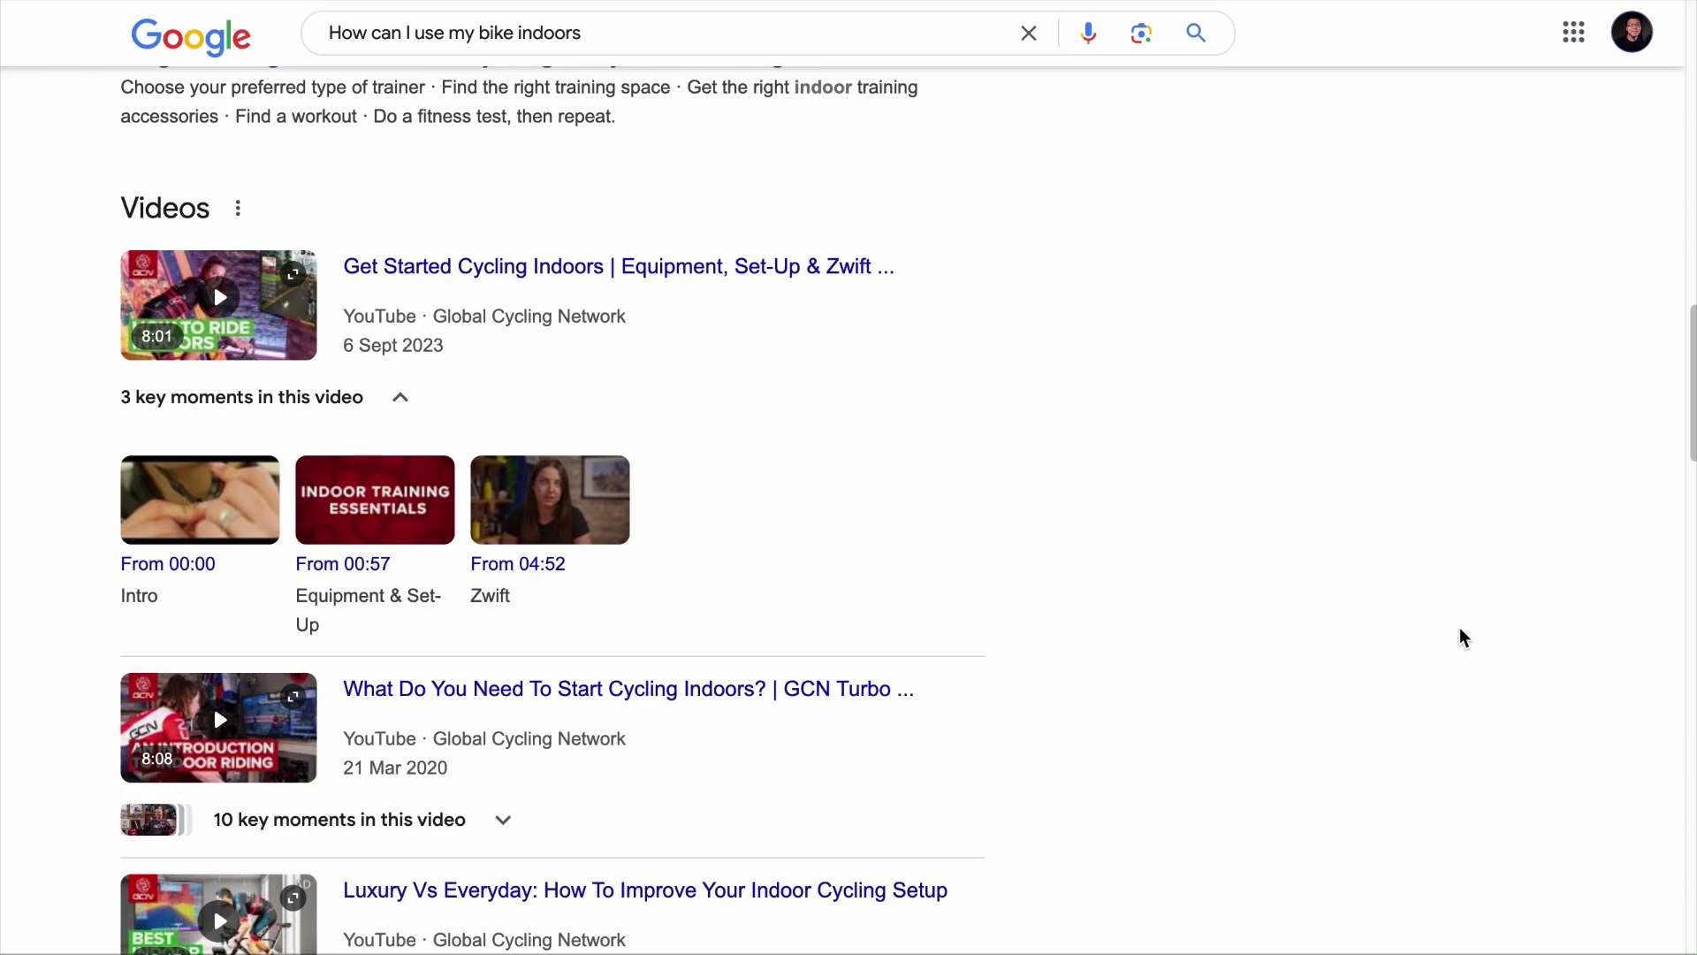
pyautogui.scroll(-13, 1110, 648)
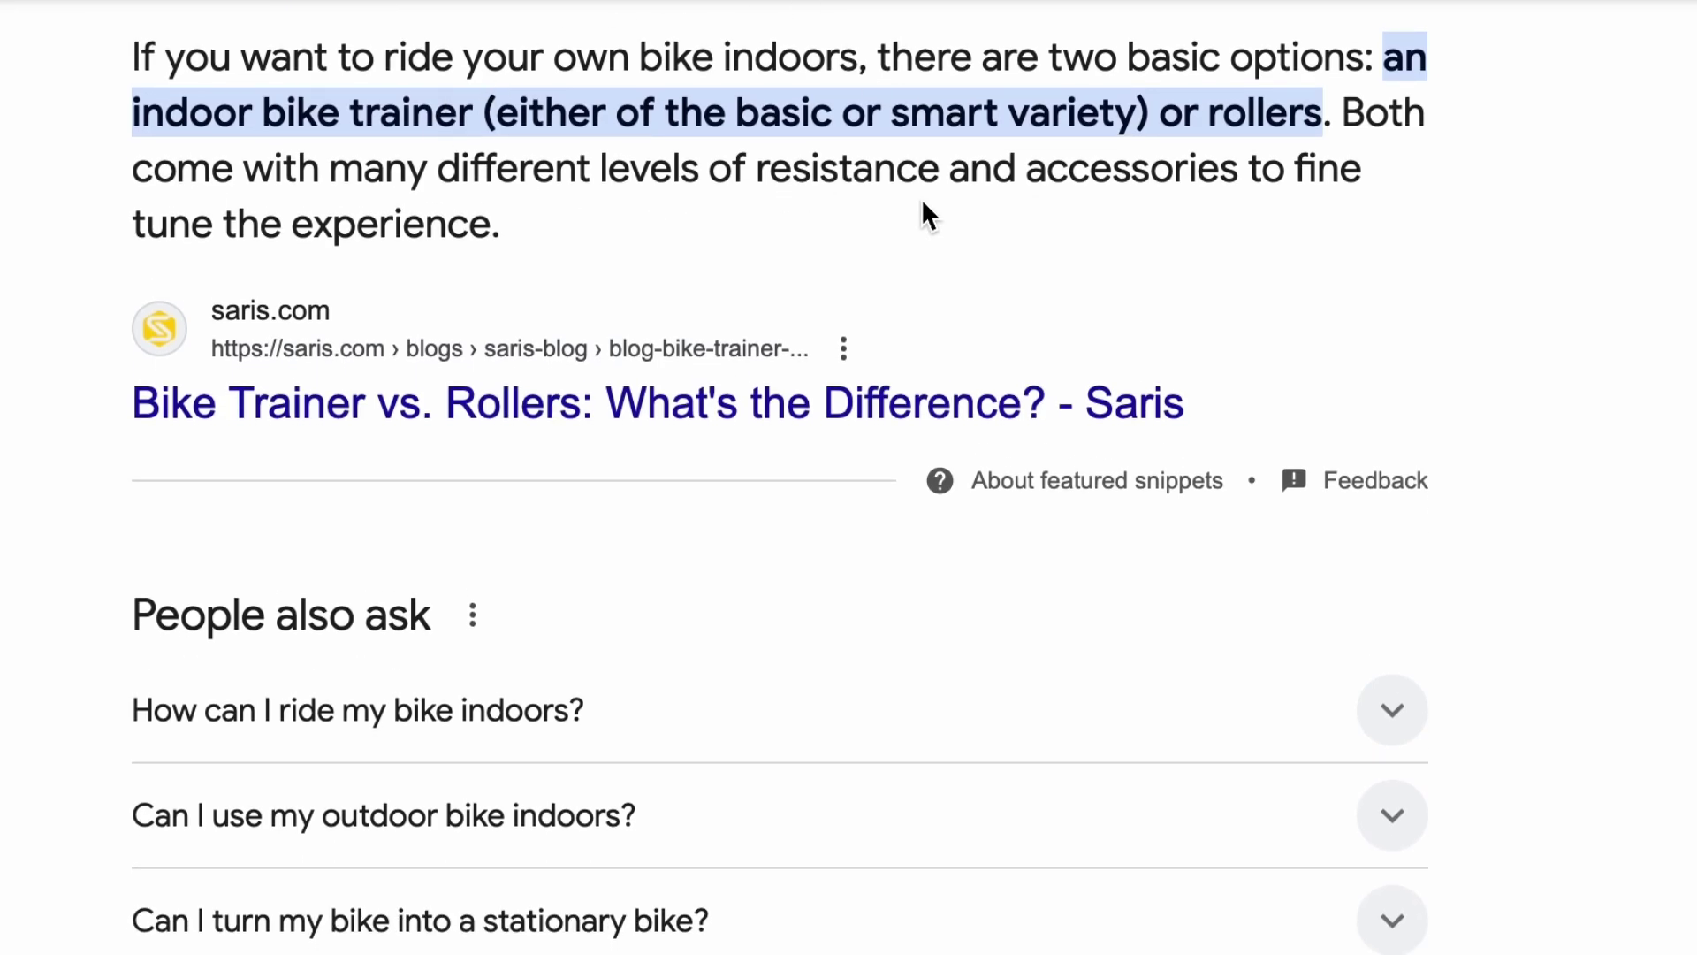
pyautogui.scroll(-2, 380, 492)
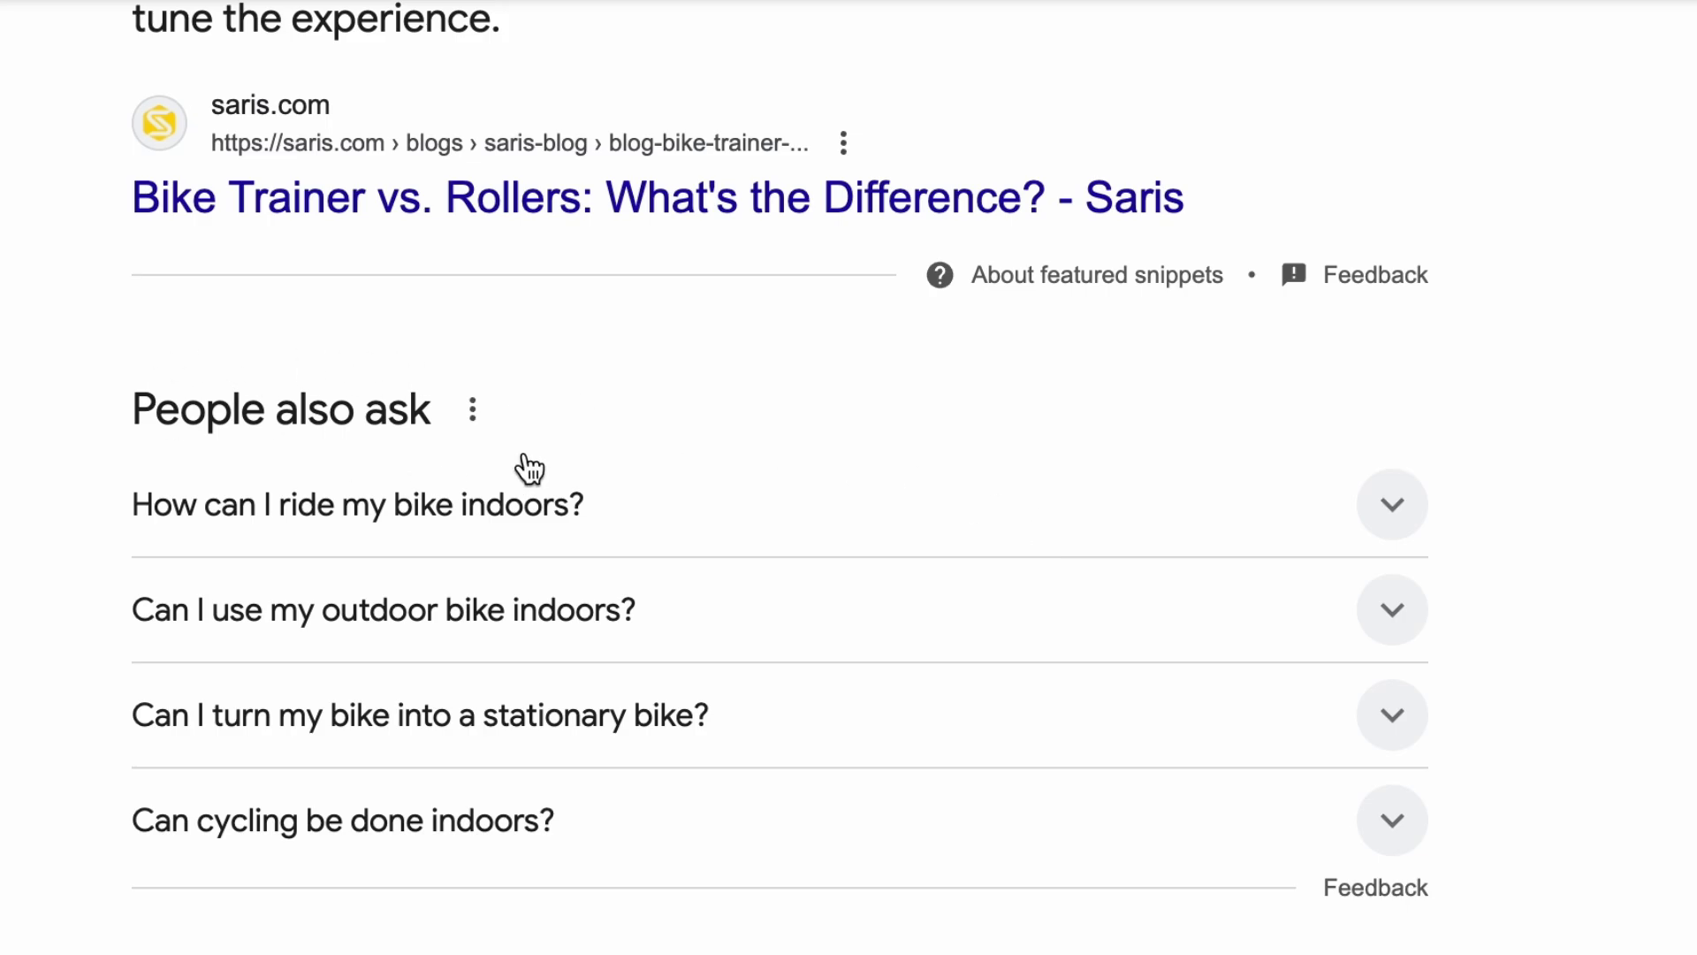
pyautogui.scroll(-15, 996, 613)
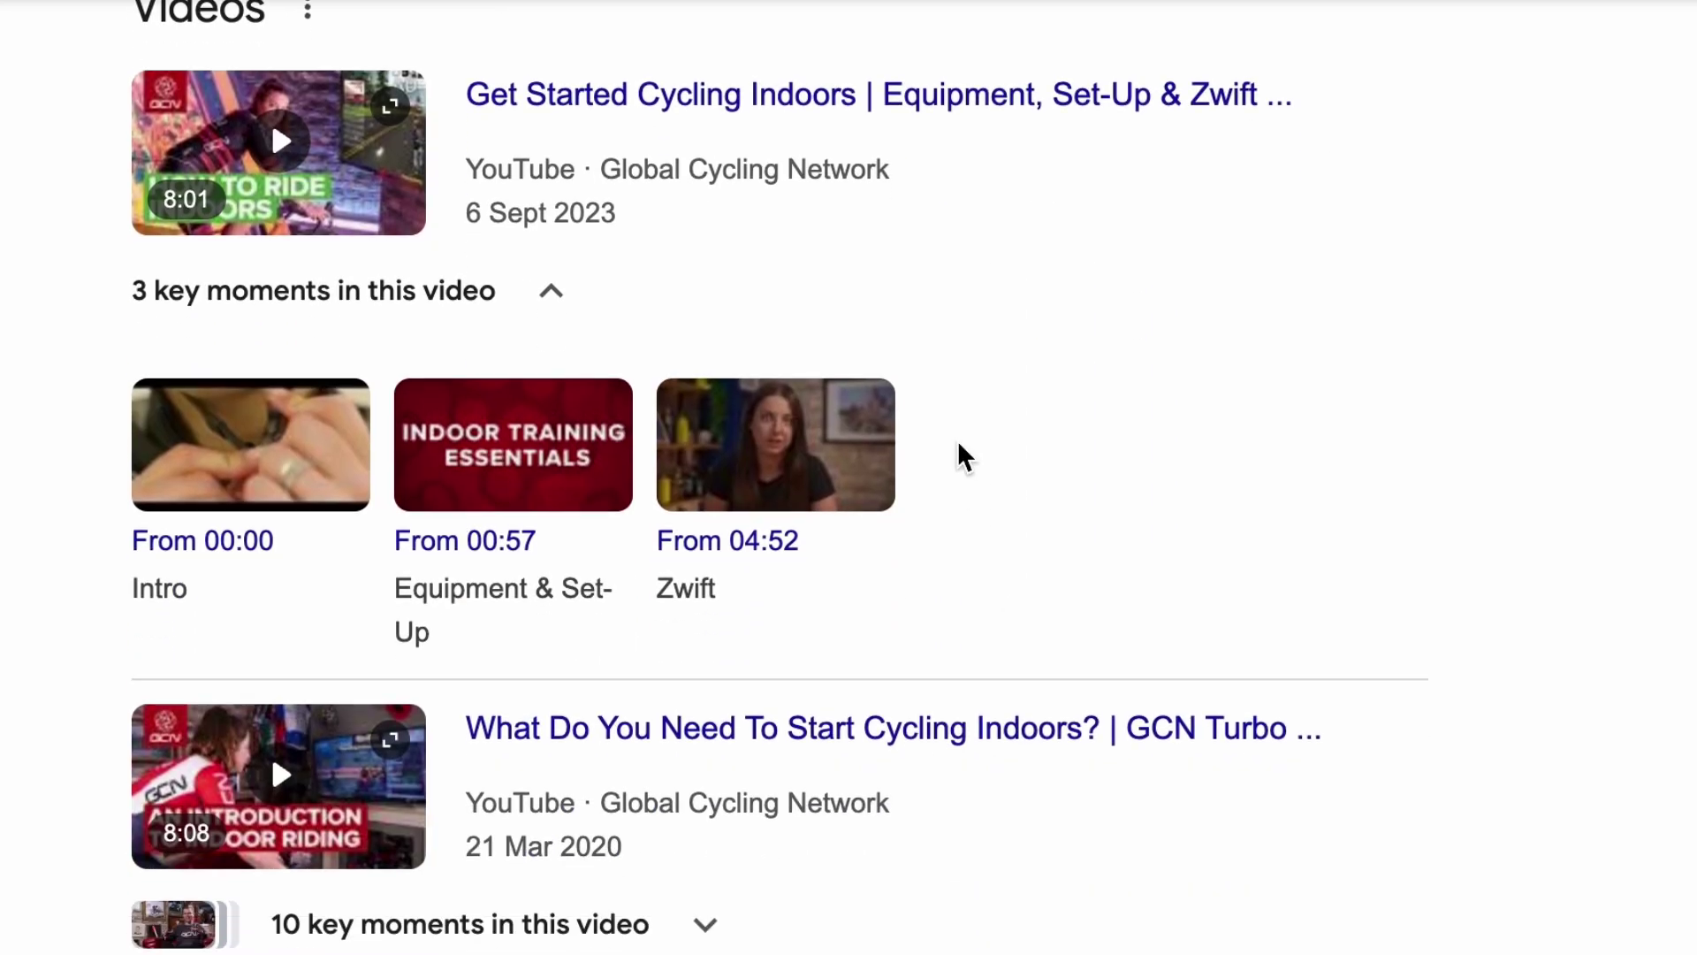
pyautogui.scroll(-16, 1164, 99)
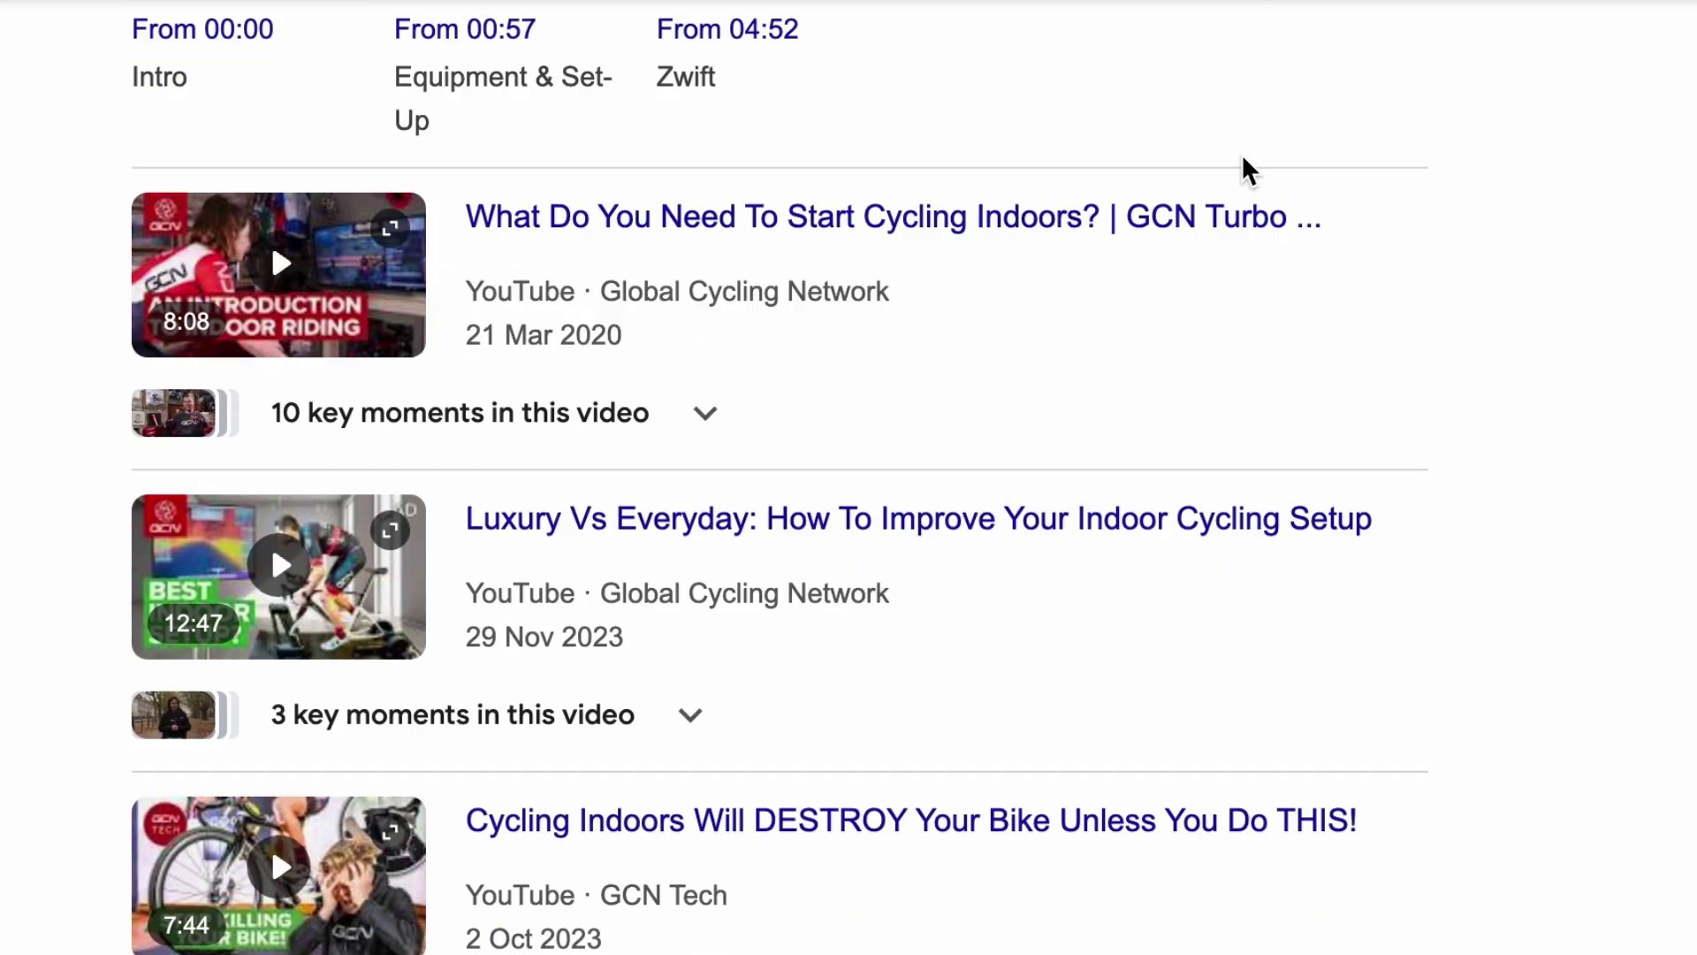
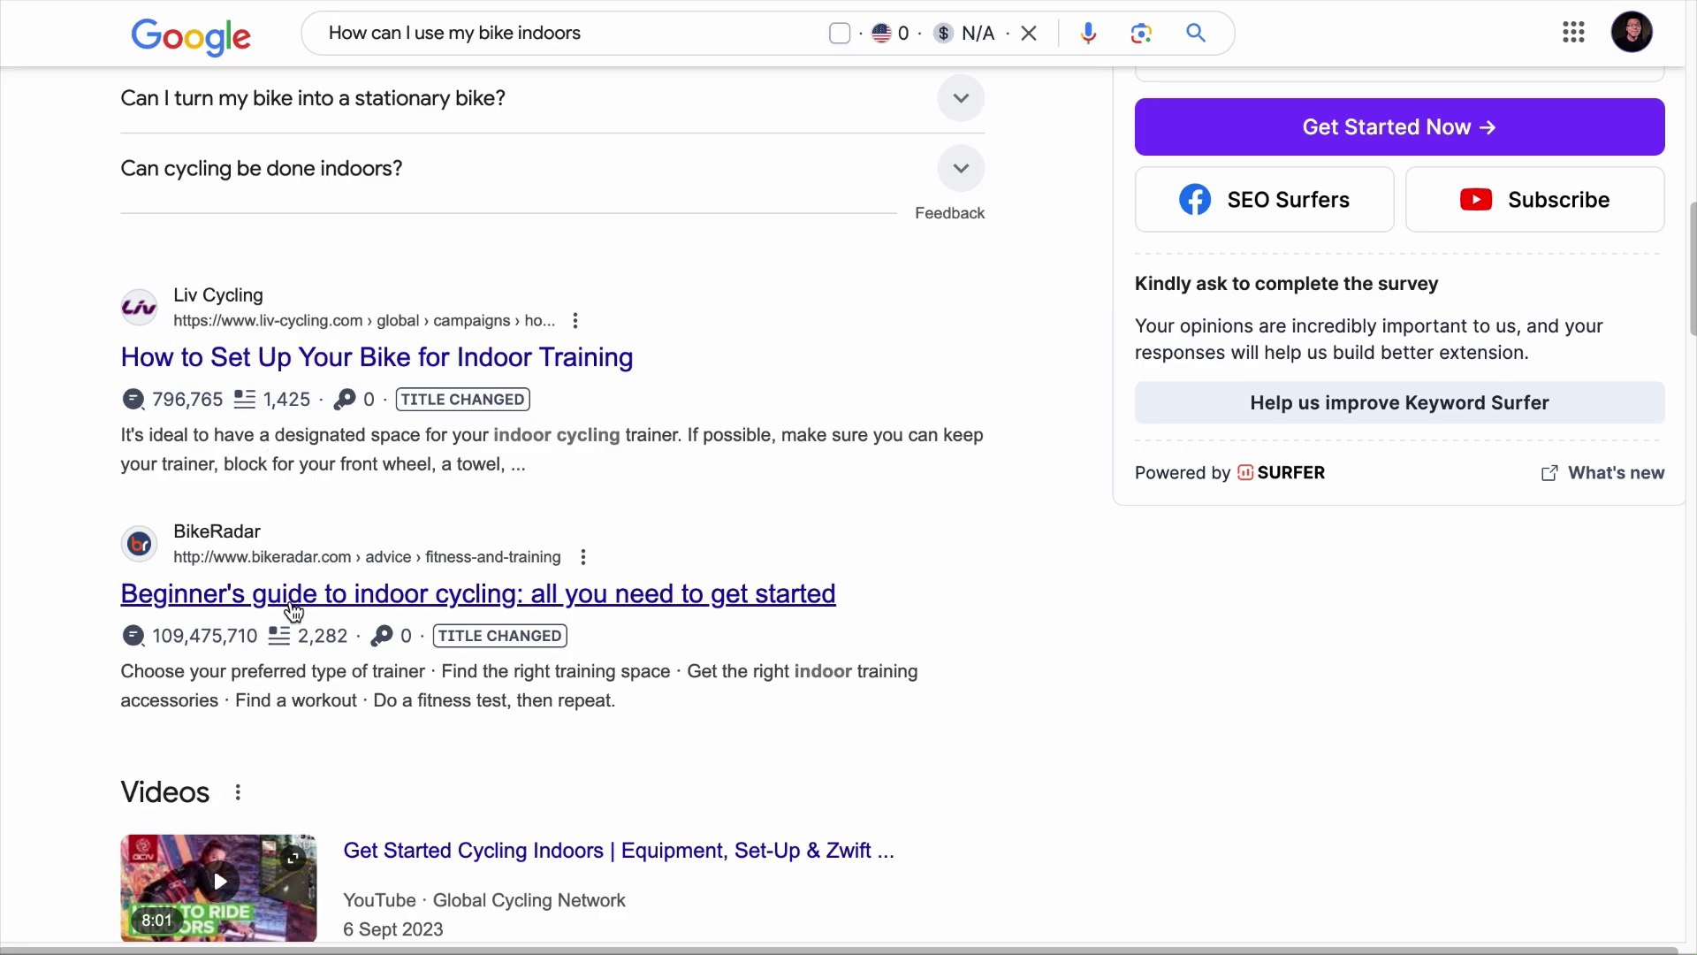
# Examine the Keyword Surfer metrics for exact keywords, domain traffic and word count under the ranking articles.
pyautogui.moveTo(347, 404)
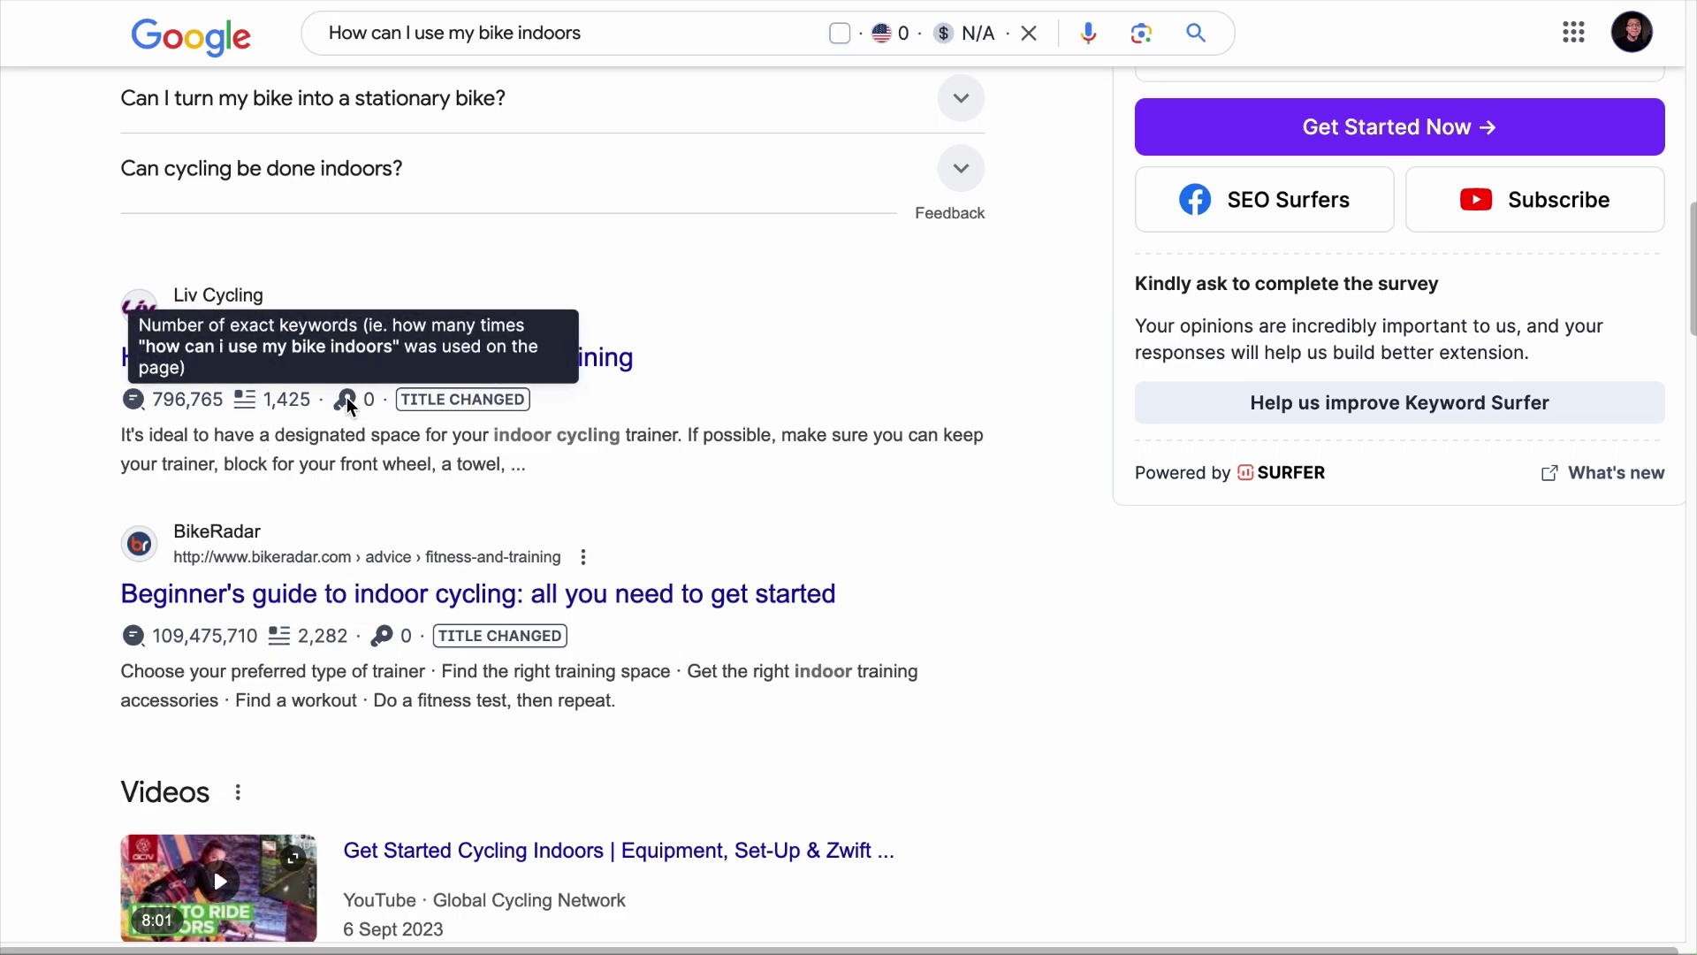
pyautogui.moveTo(137, 403)
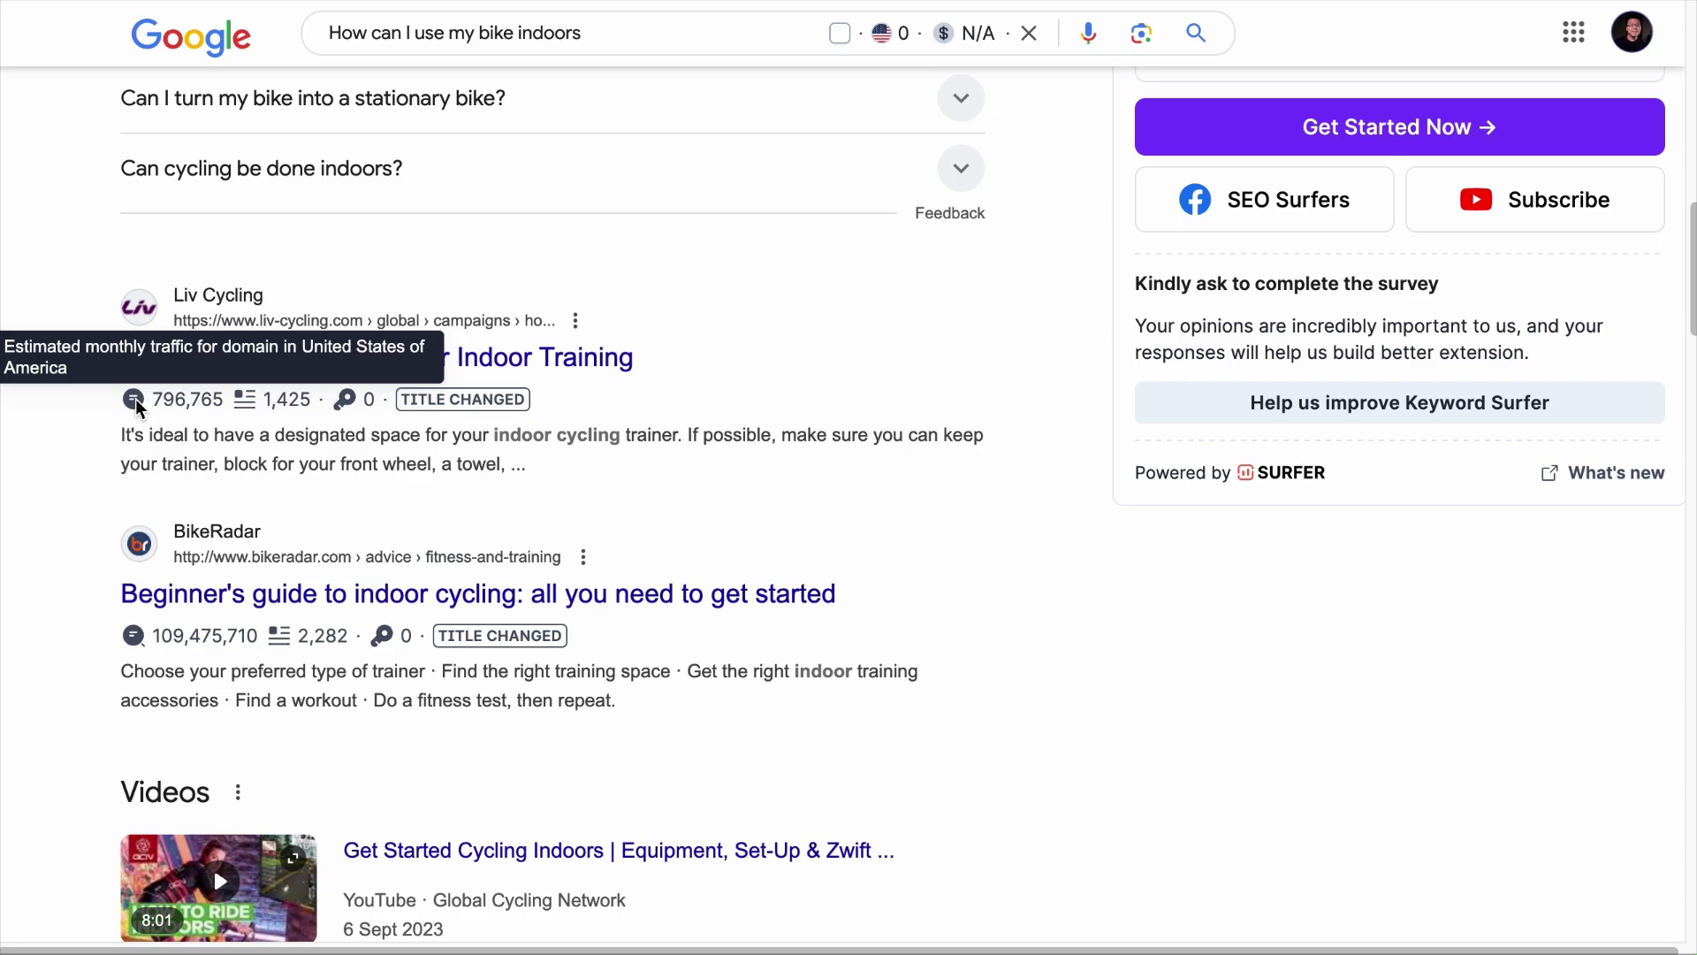
pyautogui.moveTo(255, 407)
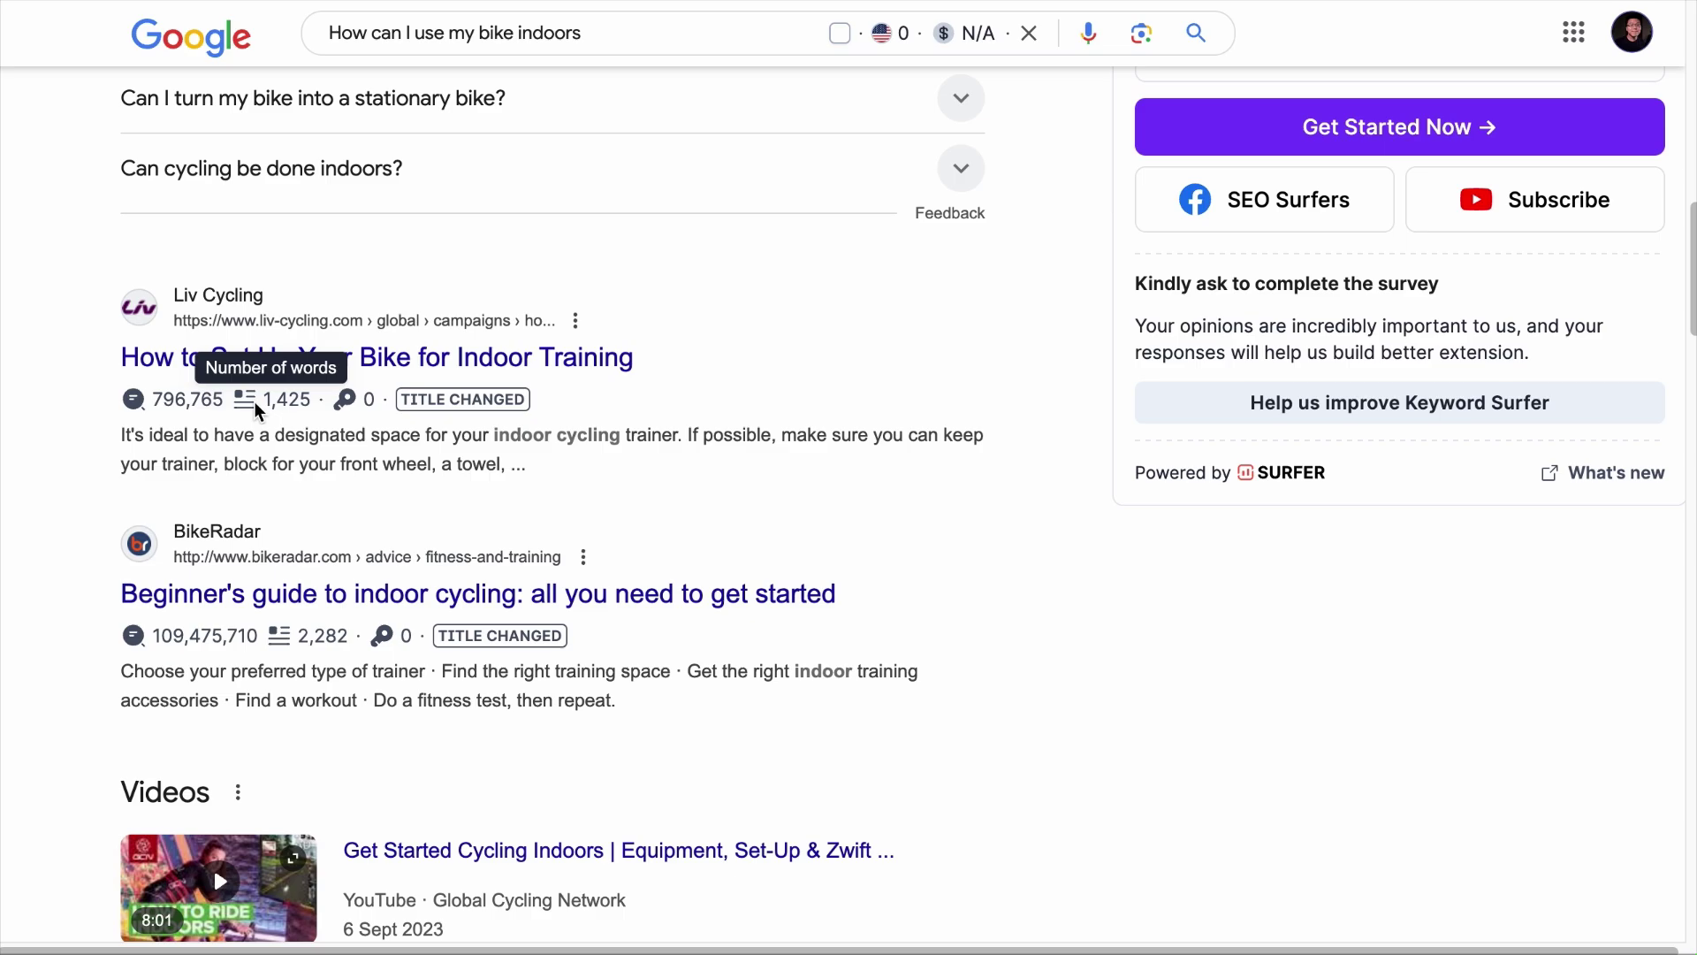
pyautogui.scroll(-15, 321, 639)
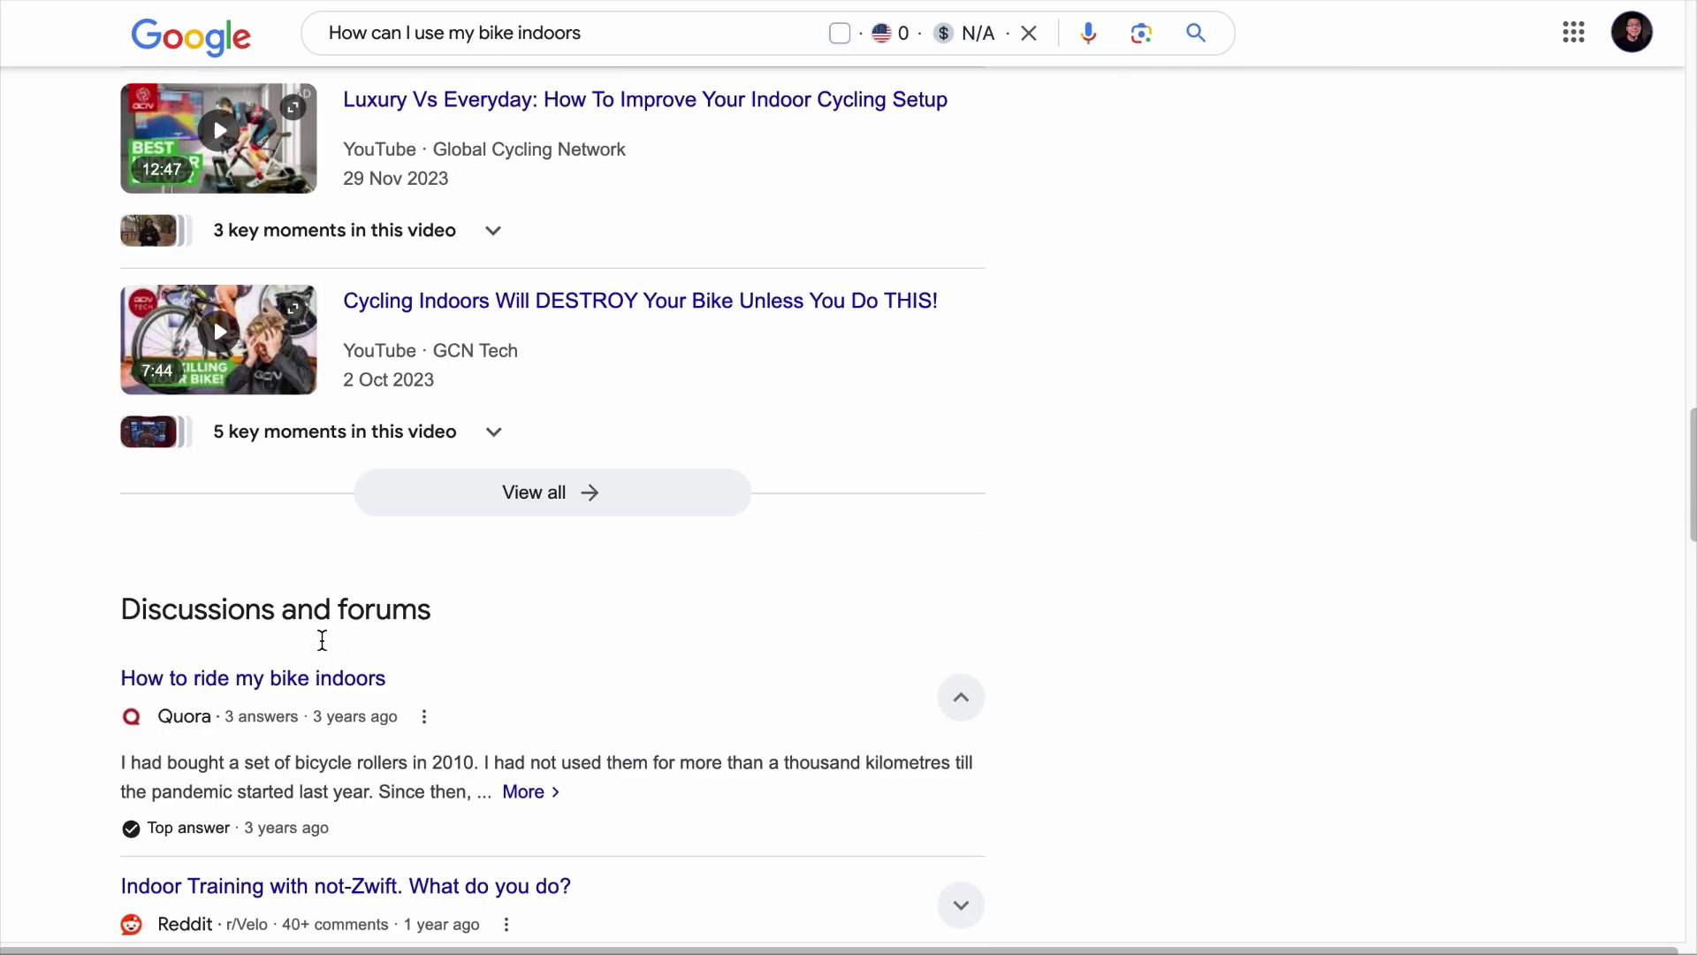
pyautogui.scroll(-8, 321, 639)
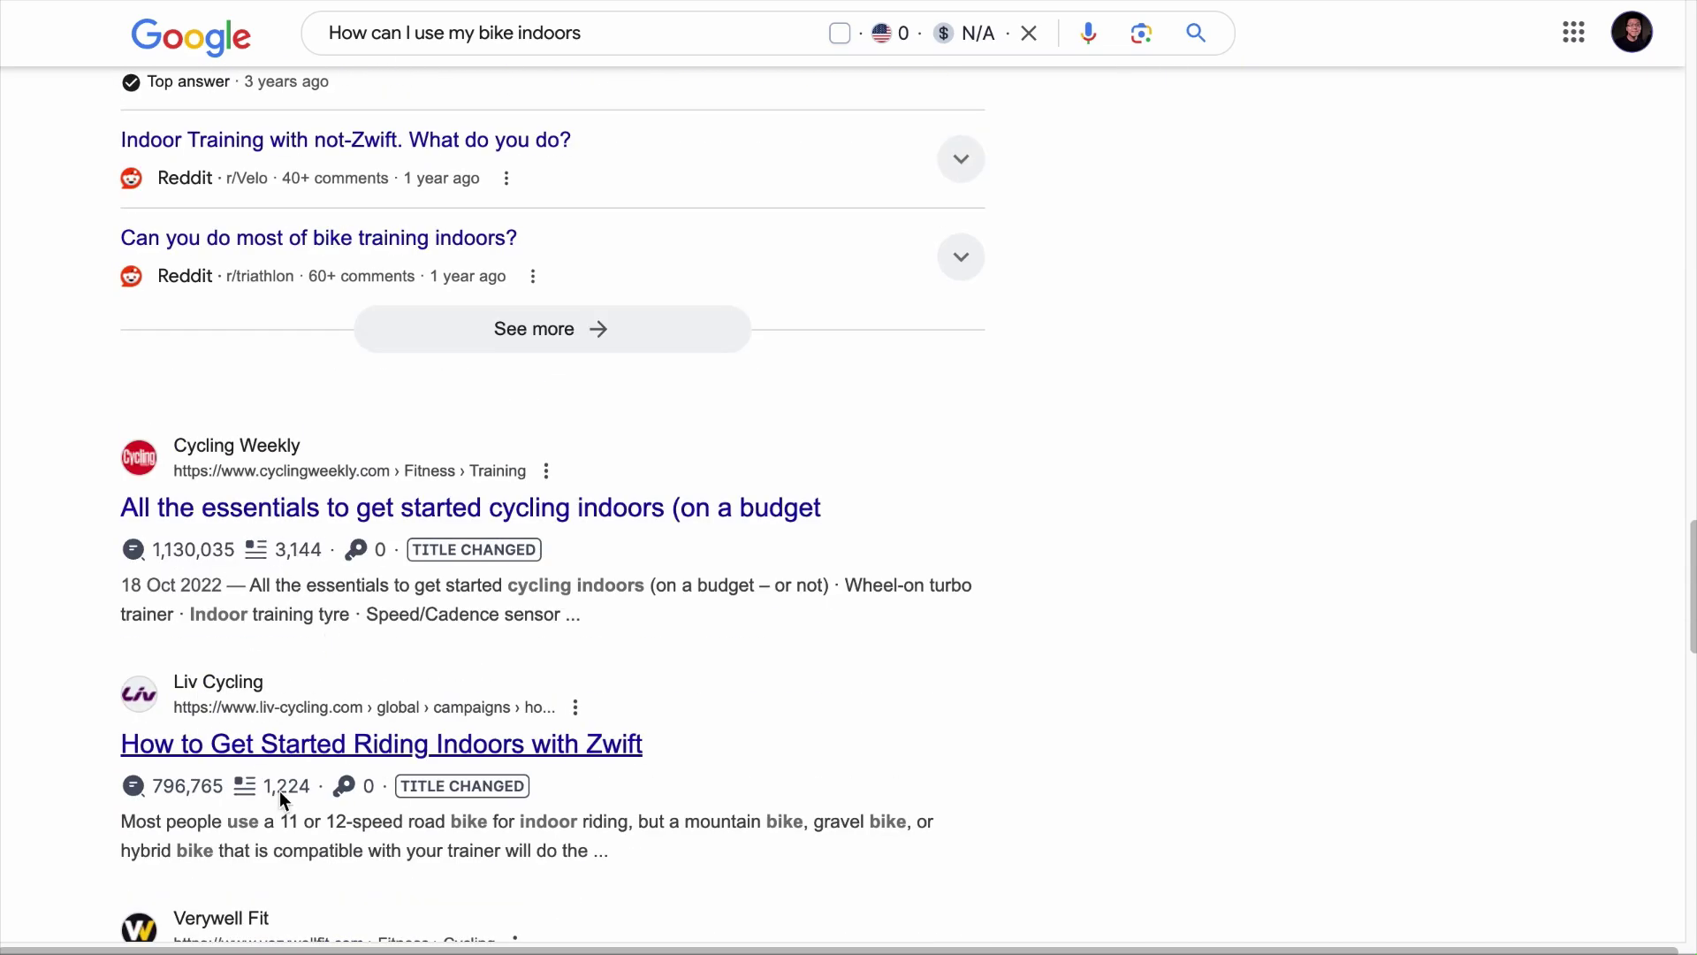
pyautogui.scroll(-5, 279, 795)
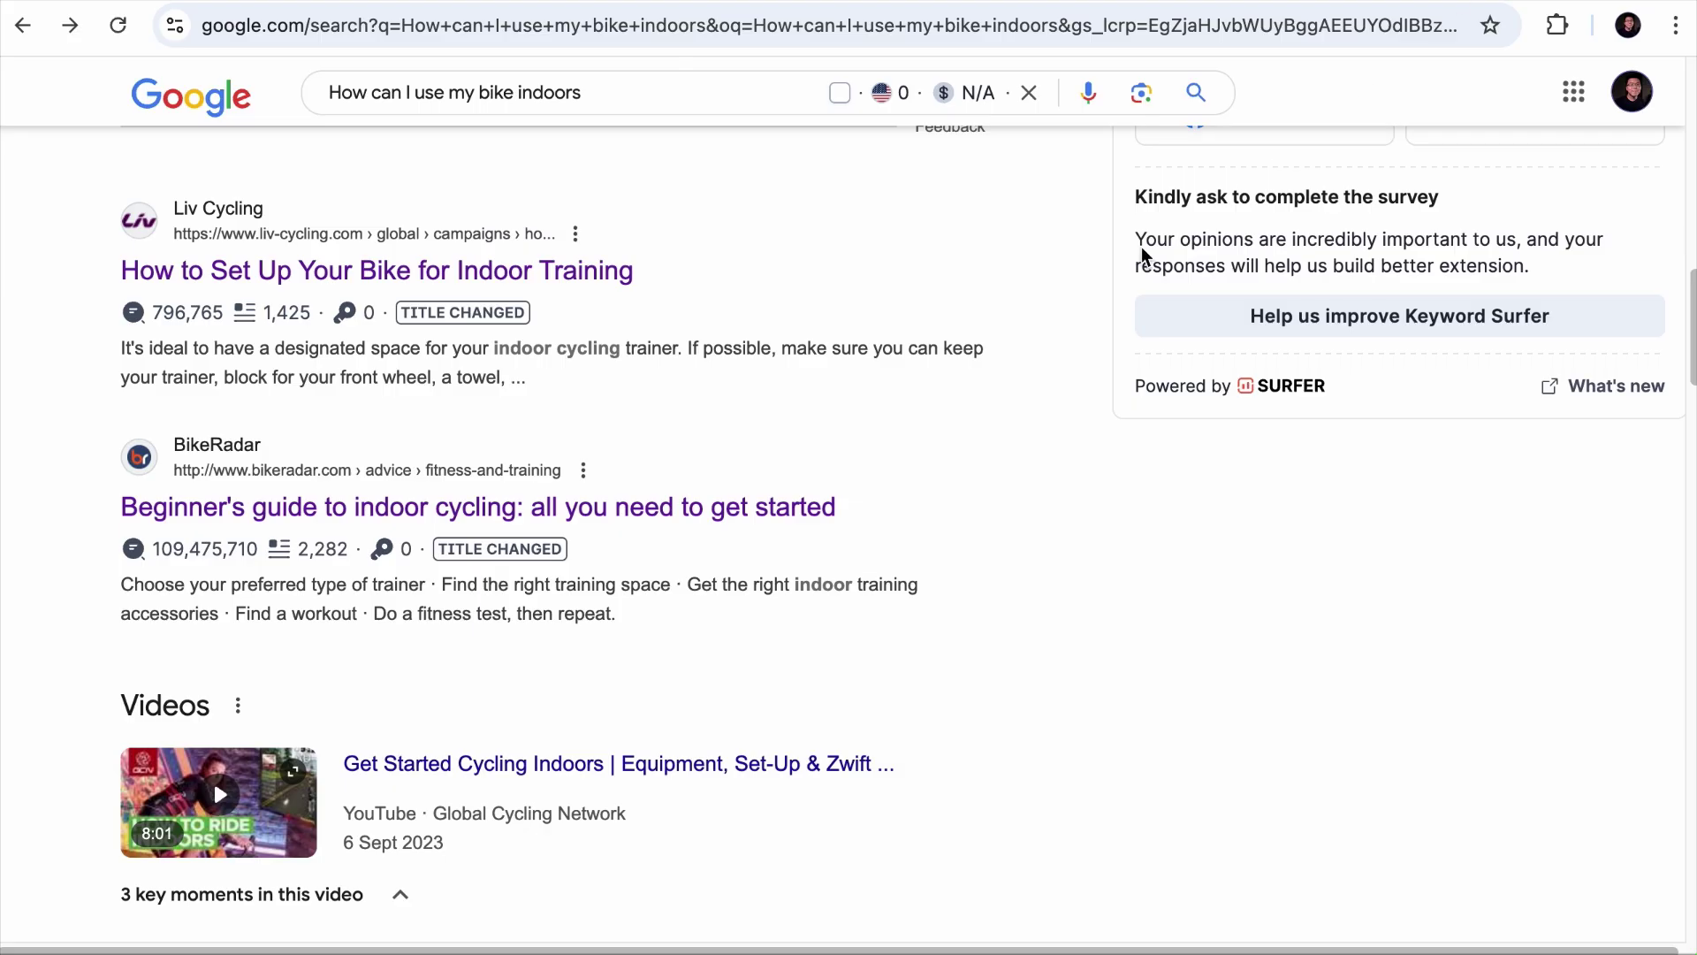
# Open BikeRadar's "Beginner's guide to indoor cycling" article and run the Detailed SEO extension on it.
pyautogui.click(822, 506)
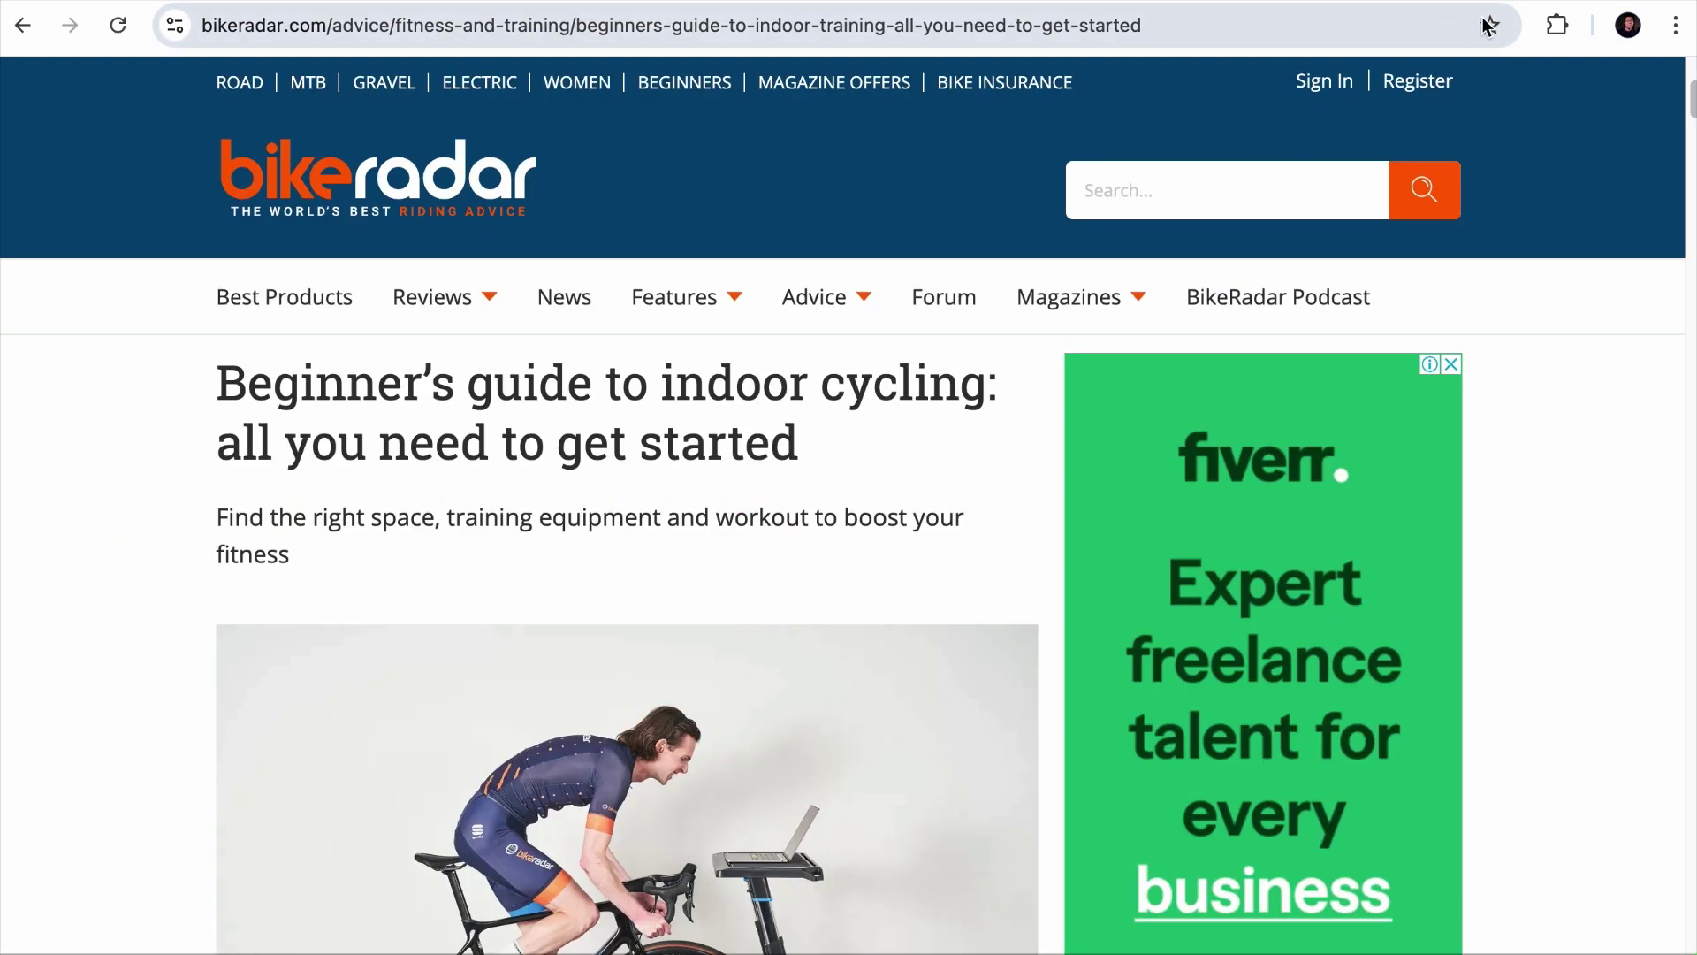
pyautogui.click(1557, 25)
pyautogui.click(1352, 349)
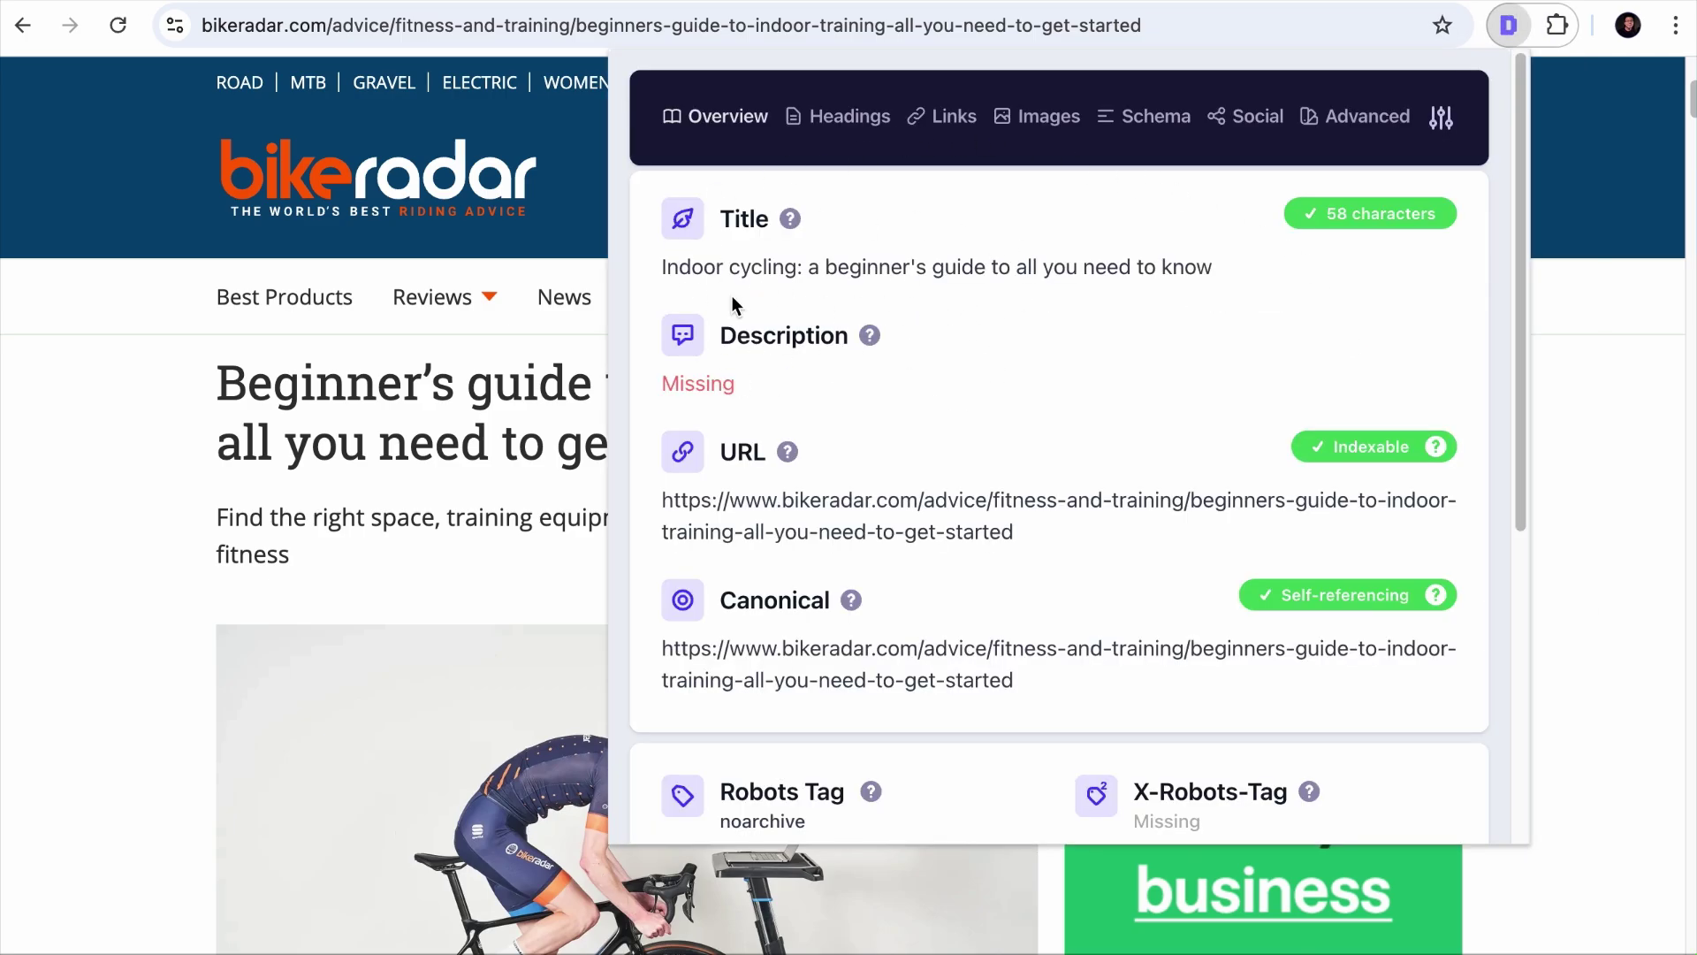
# Review the article's SEO overview, including word count, images and links, and display its heading structure.
pyautogui.scroll(-5, 1018, 425)
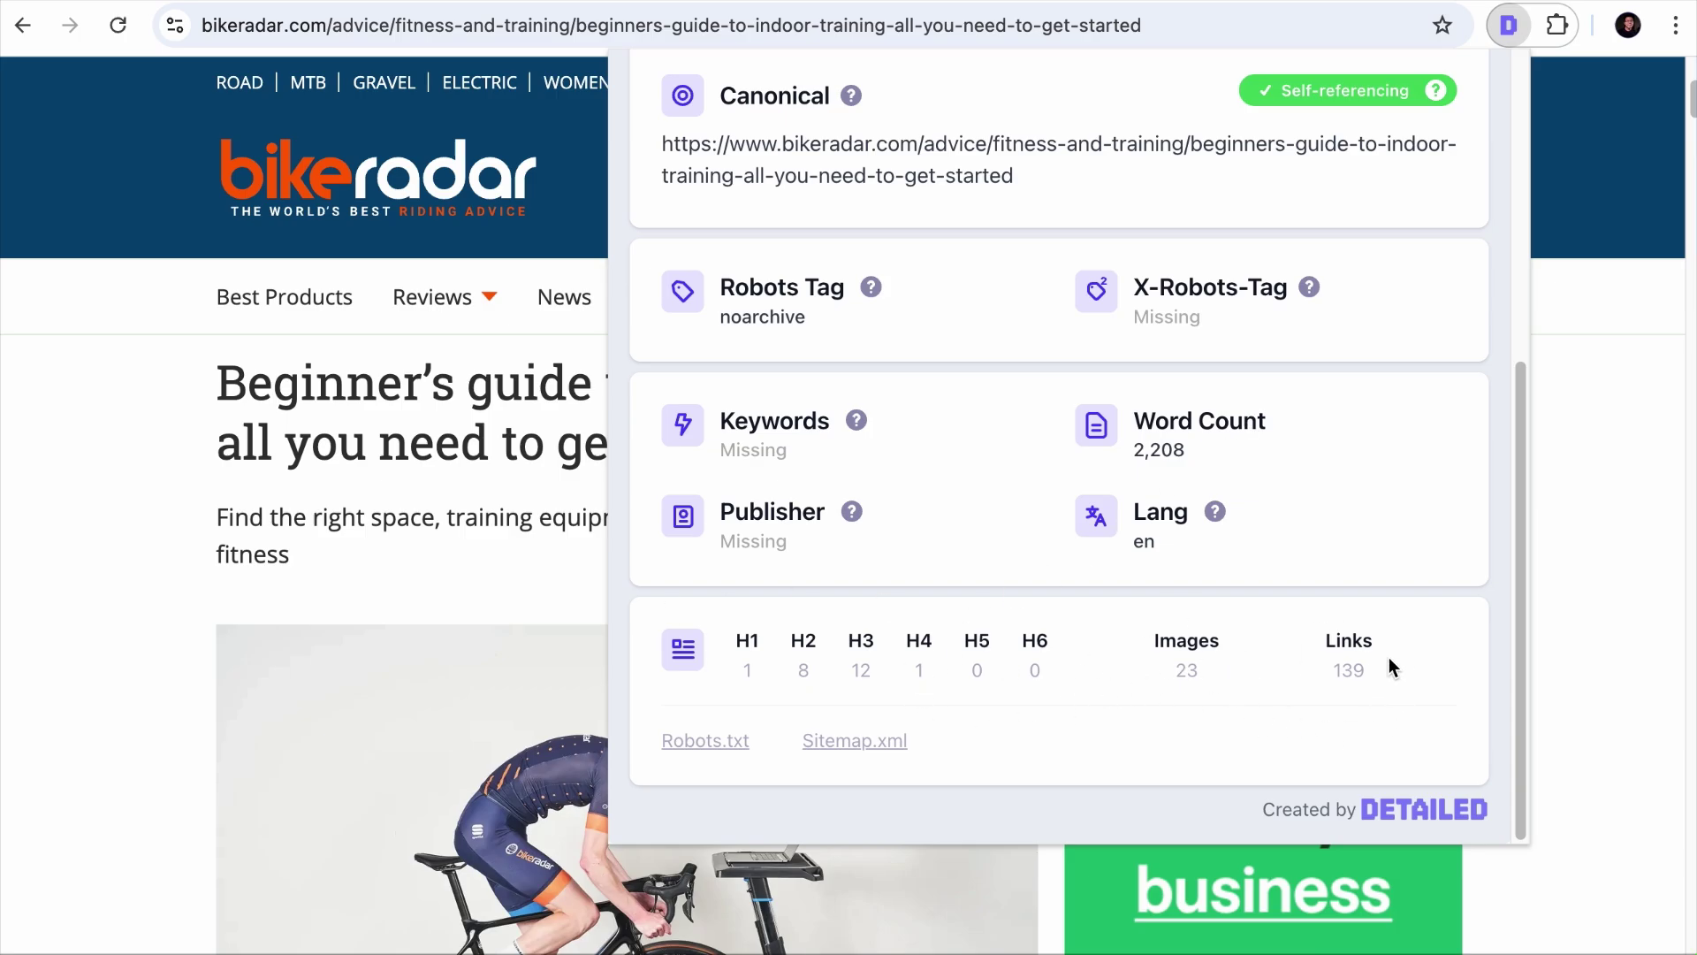
pyautogui.scroll(5, 1388, 656)
pyautogui.click(850, 117)
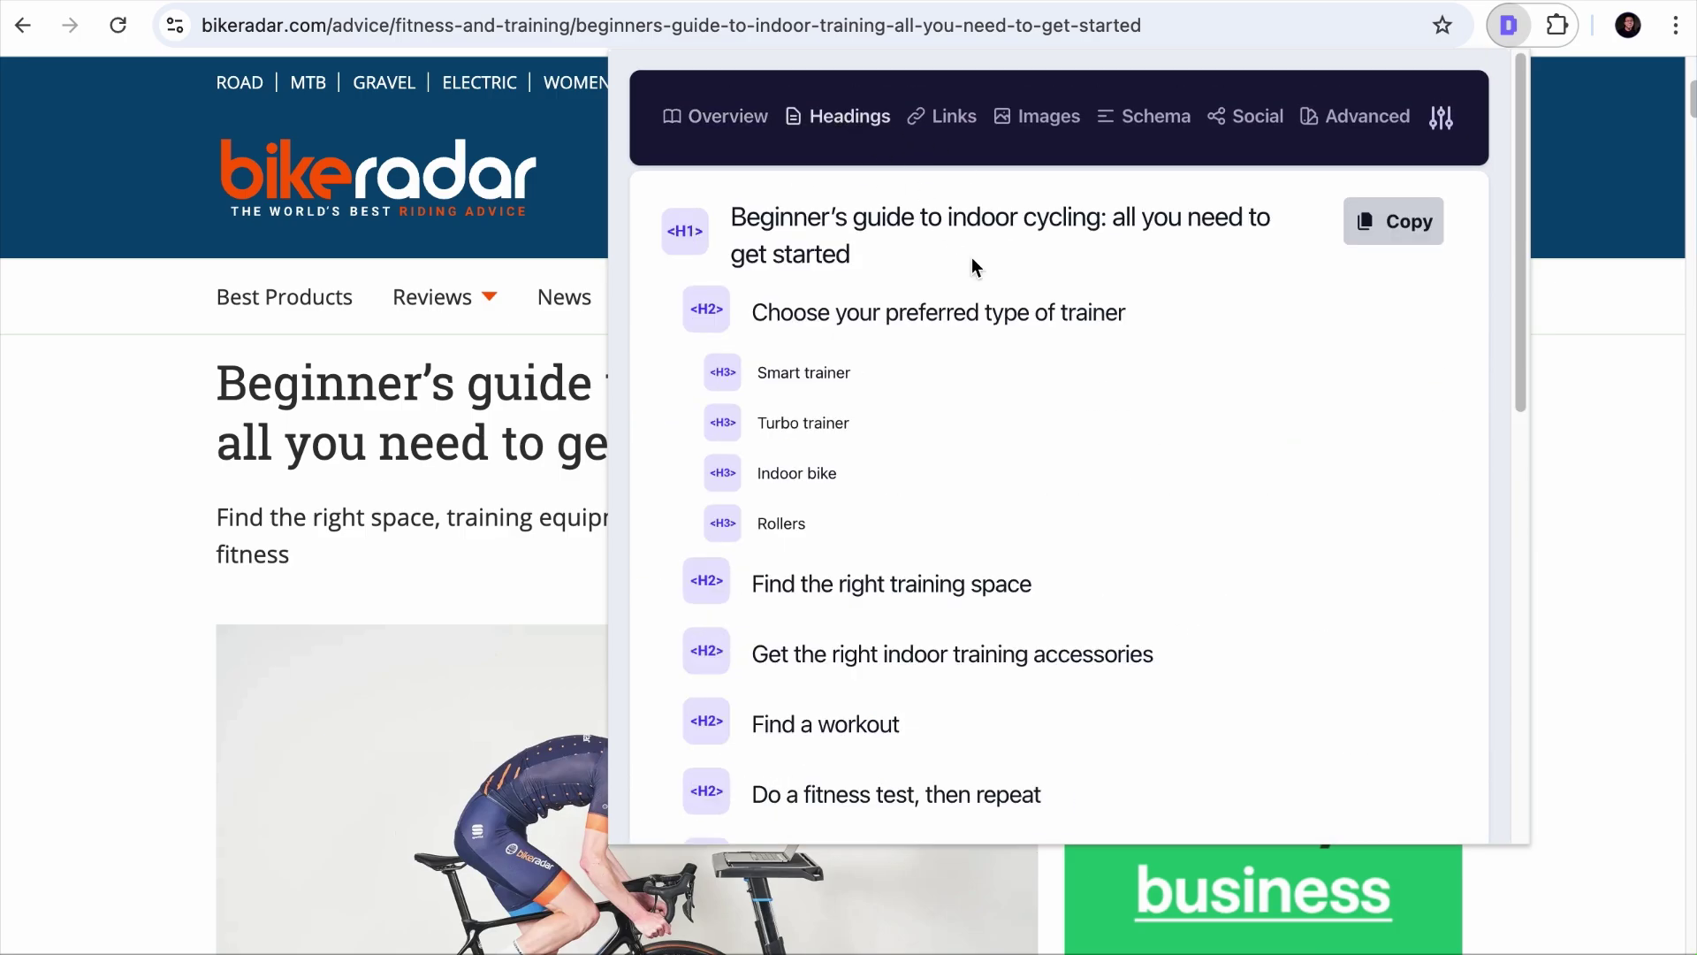
# Examine the article's full outline of H1, H2 and H3 headings in the Detailed SEO extension.
pyautogui.scroll(-7, 1032, 340)
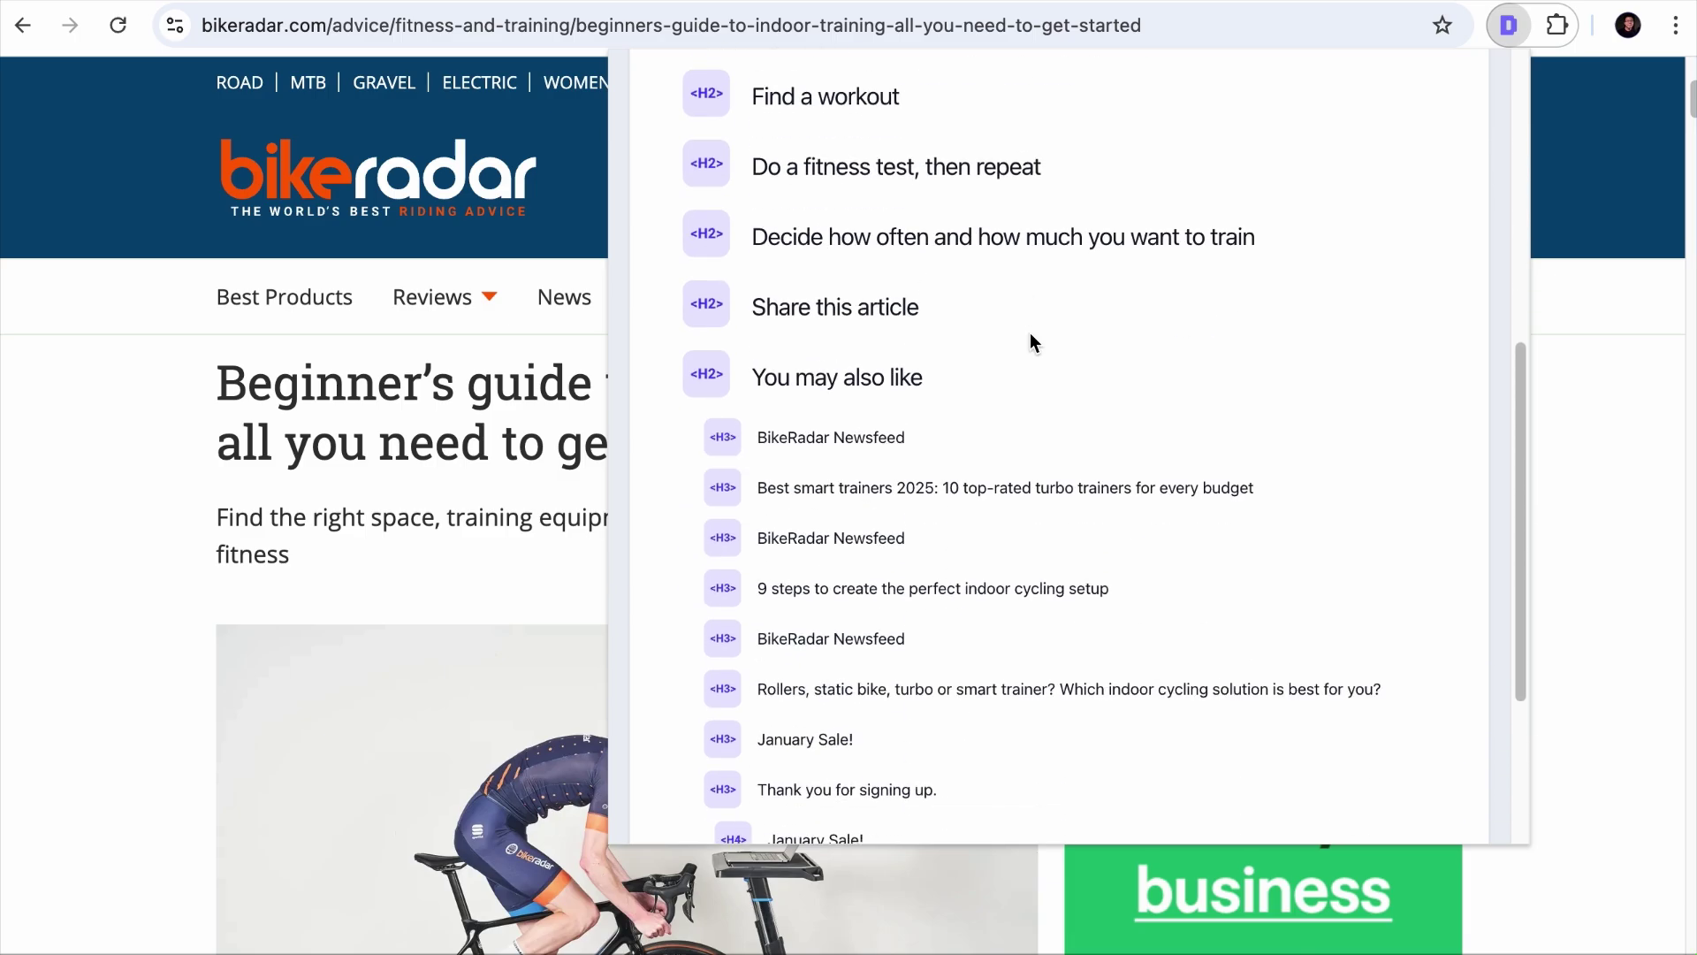
pyautogui.scroll(7, 1031, 334)
pyautogui.scroll(-2, 1036, 339)
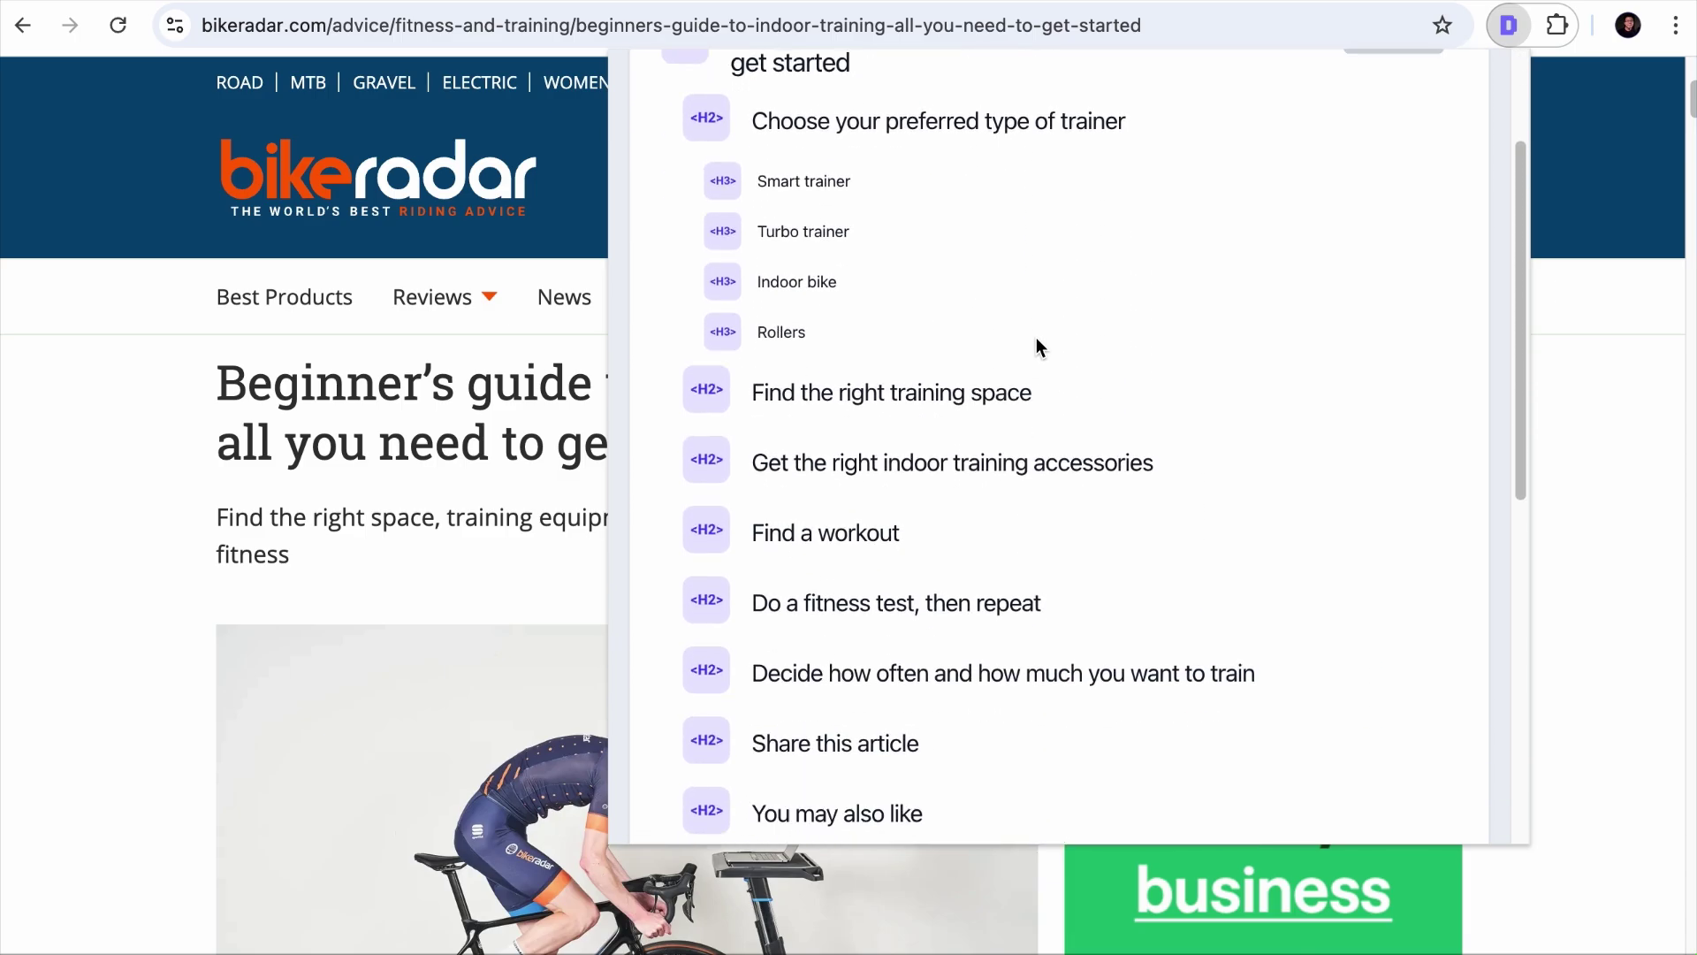
pyautogui.scroll(-3, 1036, 345)
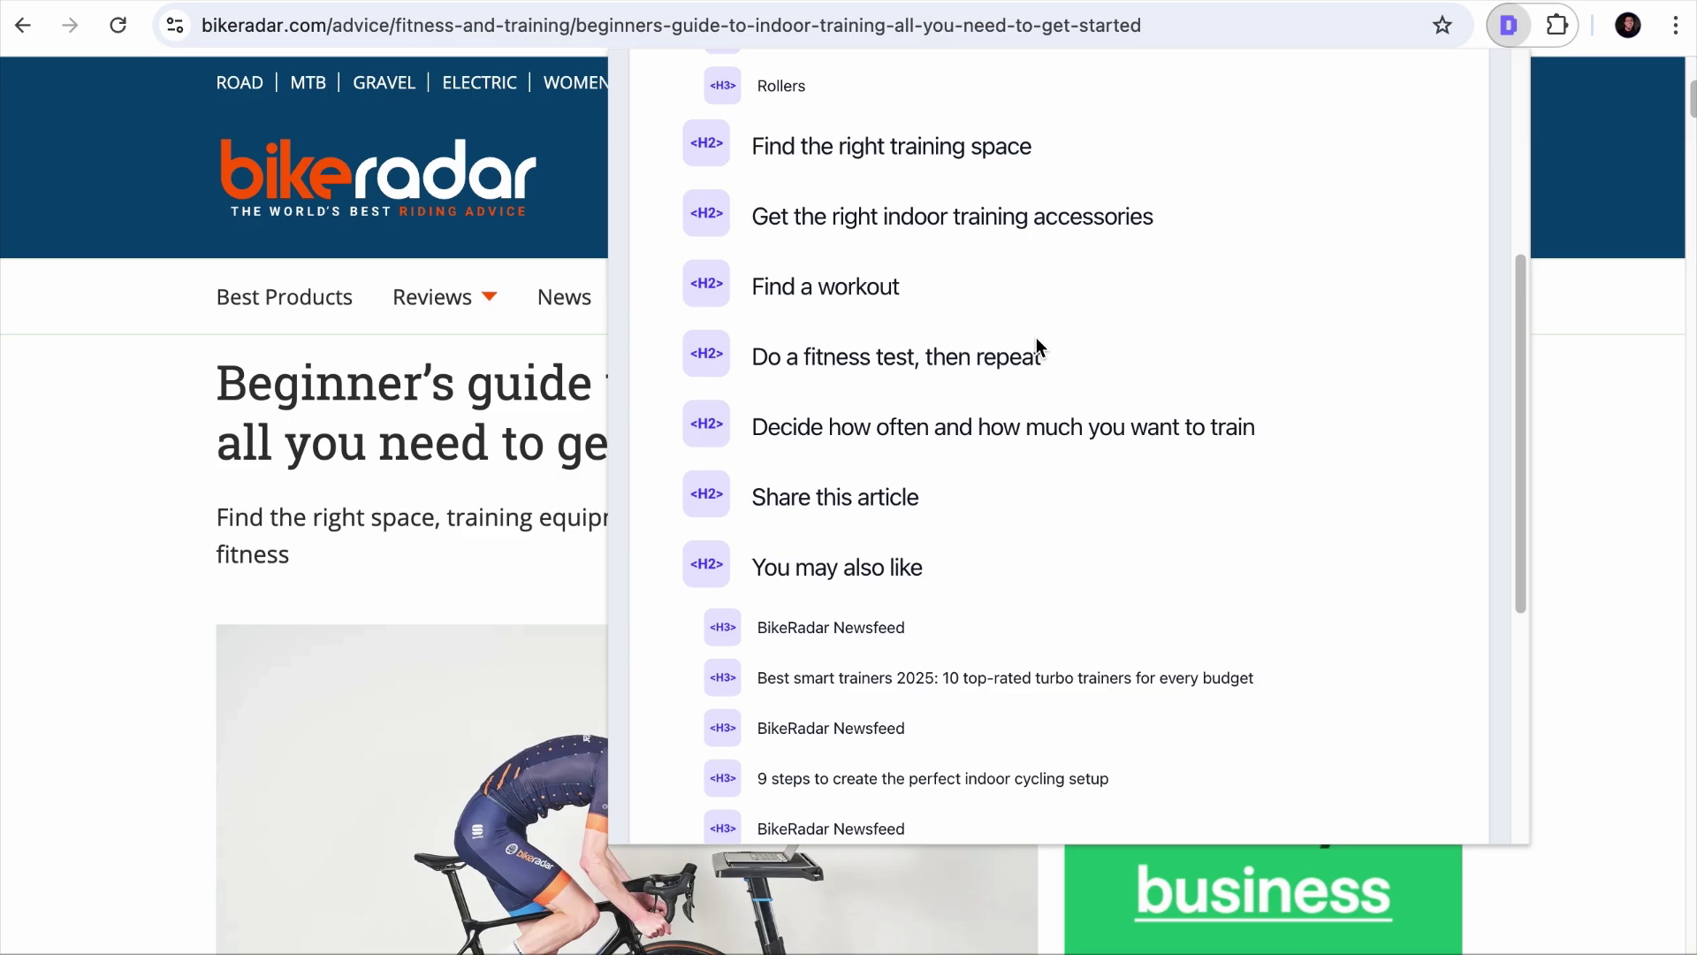
pyautogui.scroll(4, 1036, 332)
# Display the article's link data in the Detailed SEO extension and review its internal links and anchor texts.
pyautogui.click(959, 118)
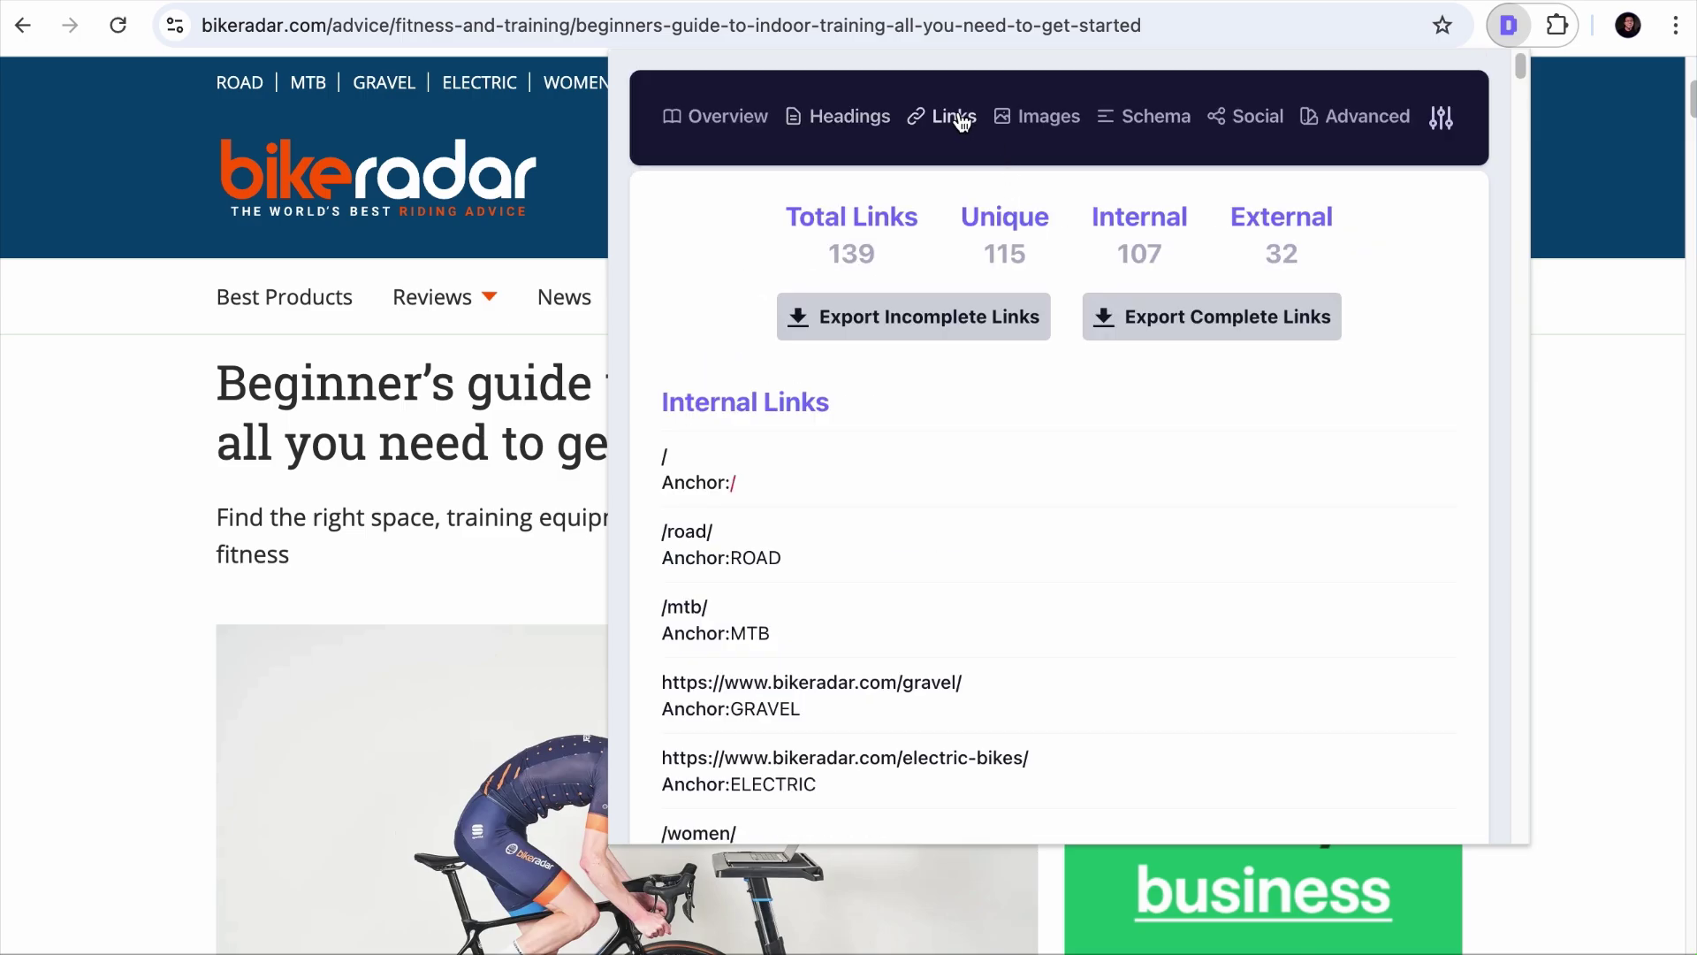
pyautogui.scroll(-12, 1007, 414)
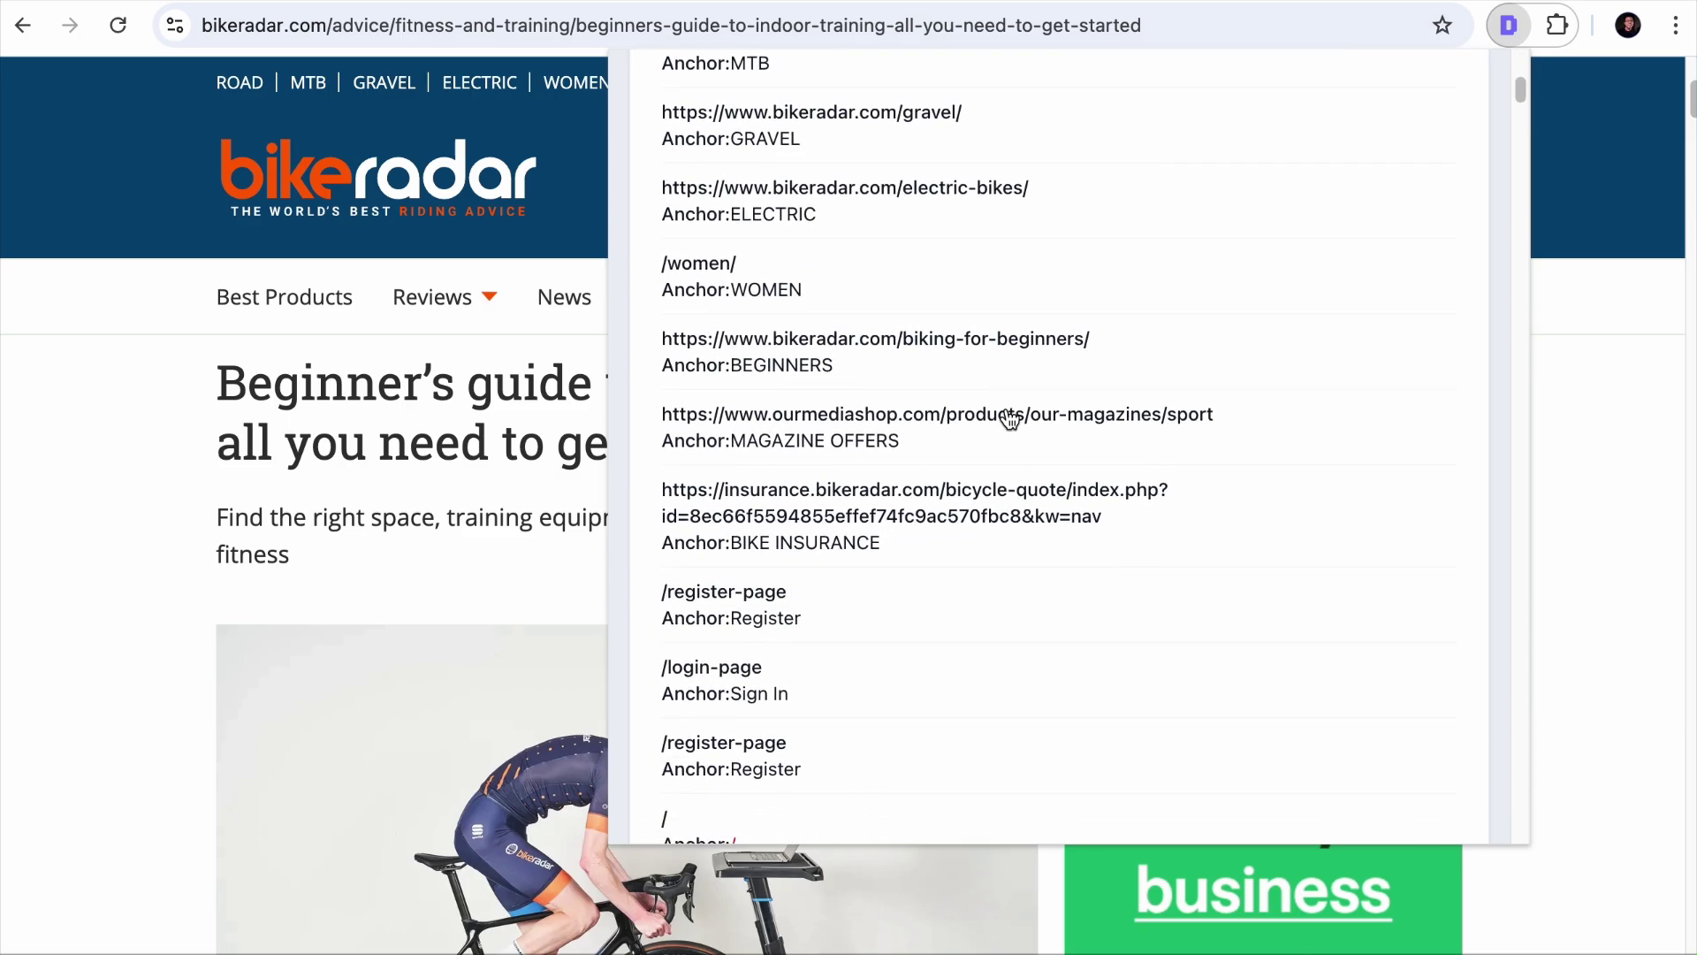
pyautogui.scroll(-12, 1008, 419)
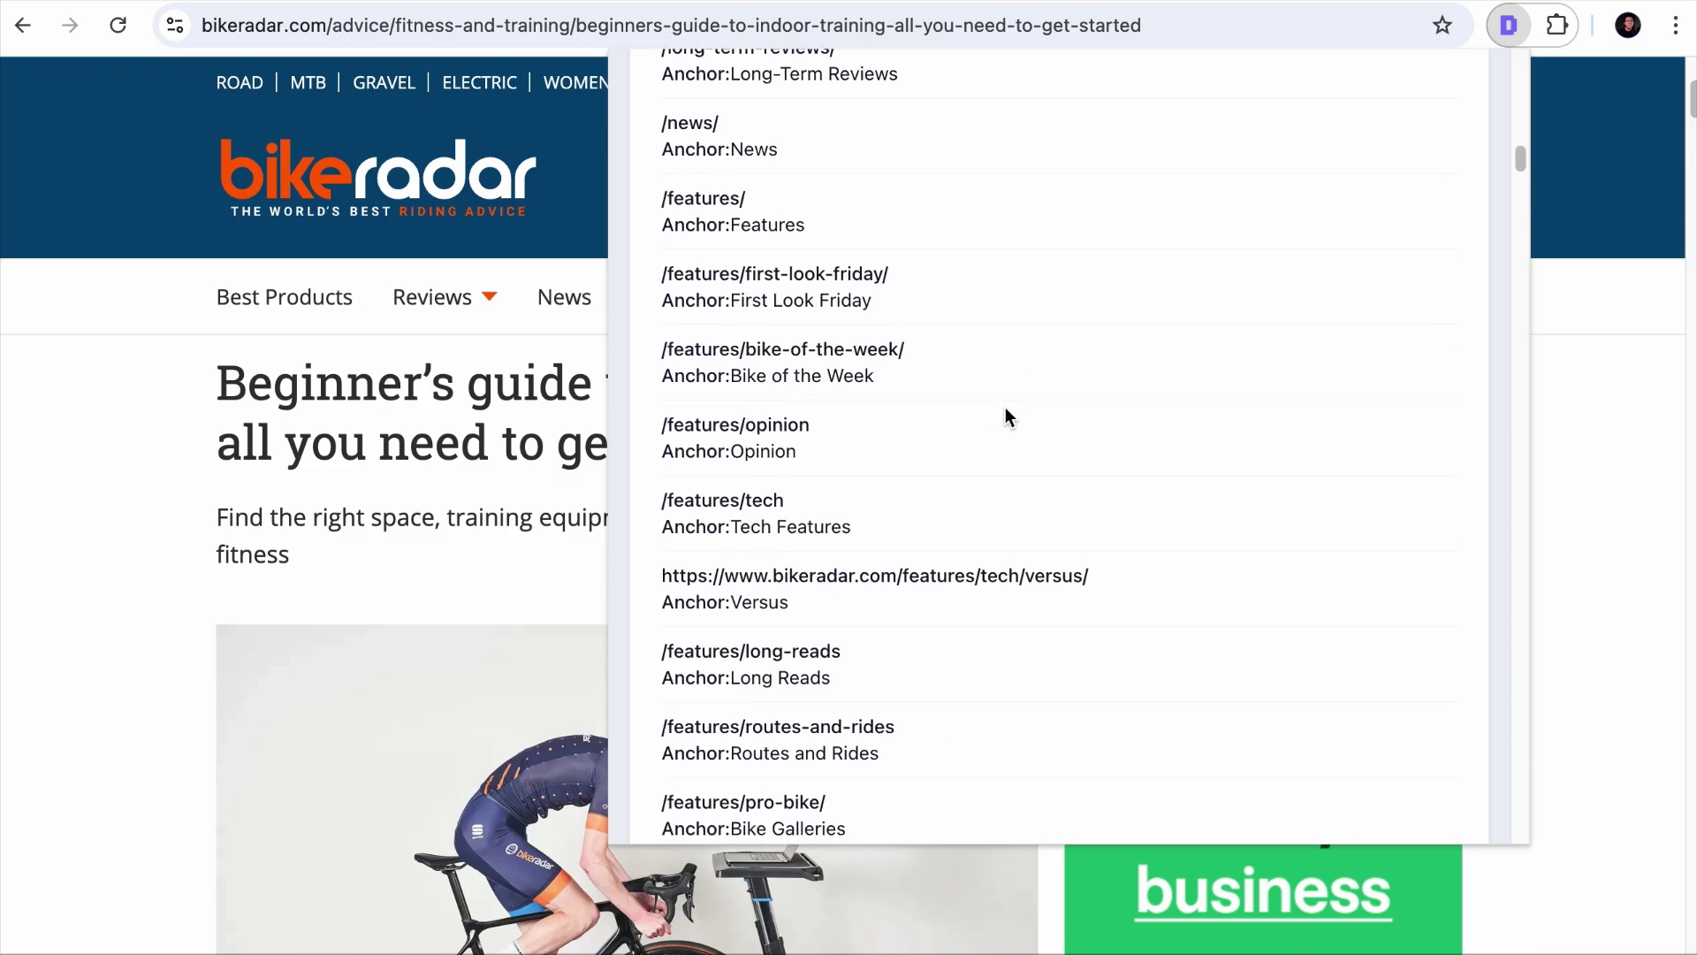
pyautogui.scroll(-3, 1005, 408)
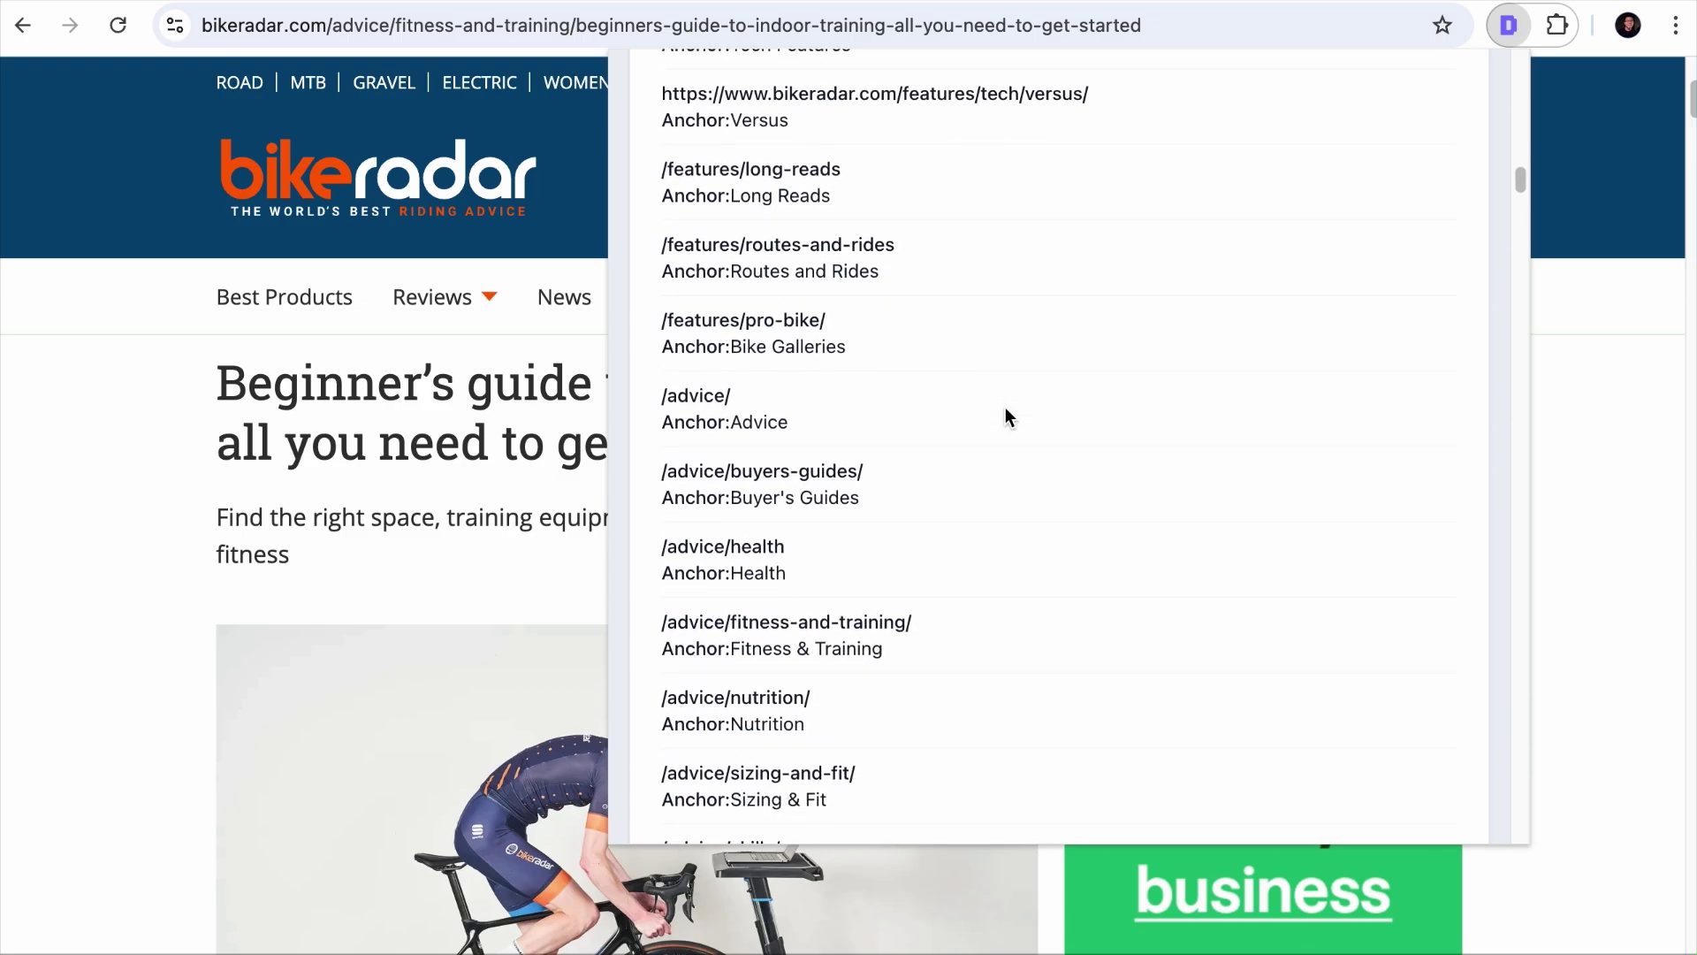
pyautogui.scroll(-5, 1005, 408)
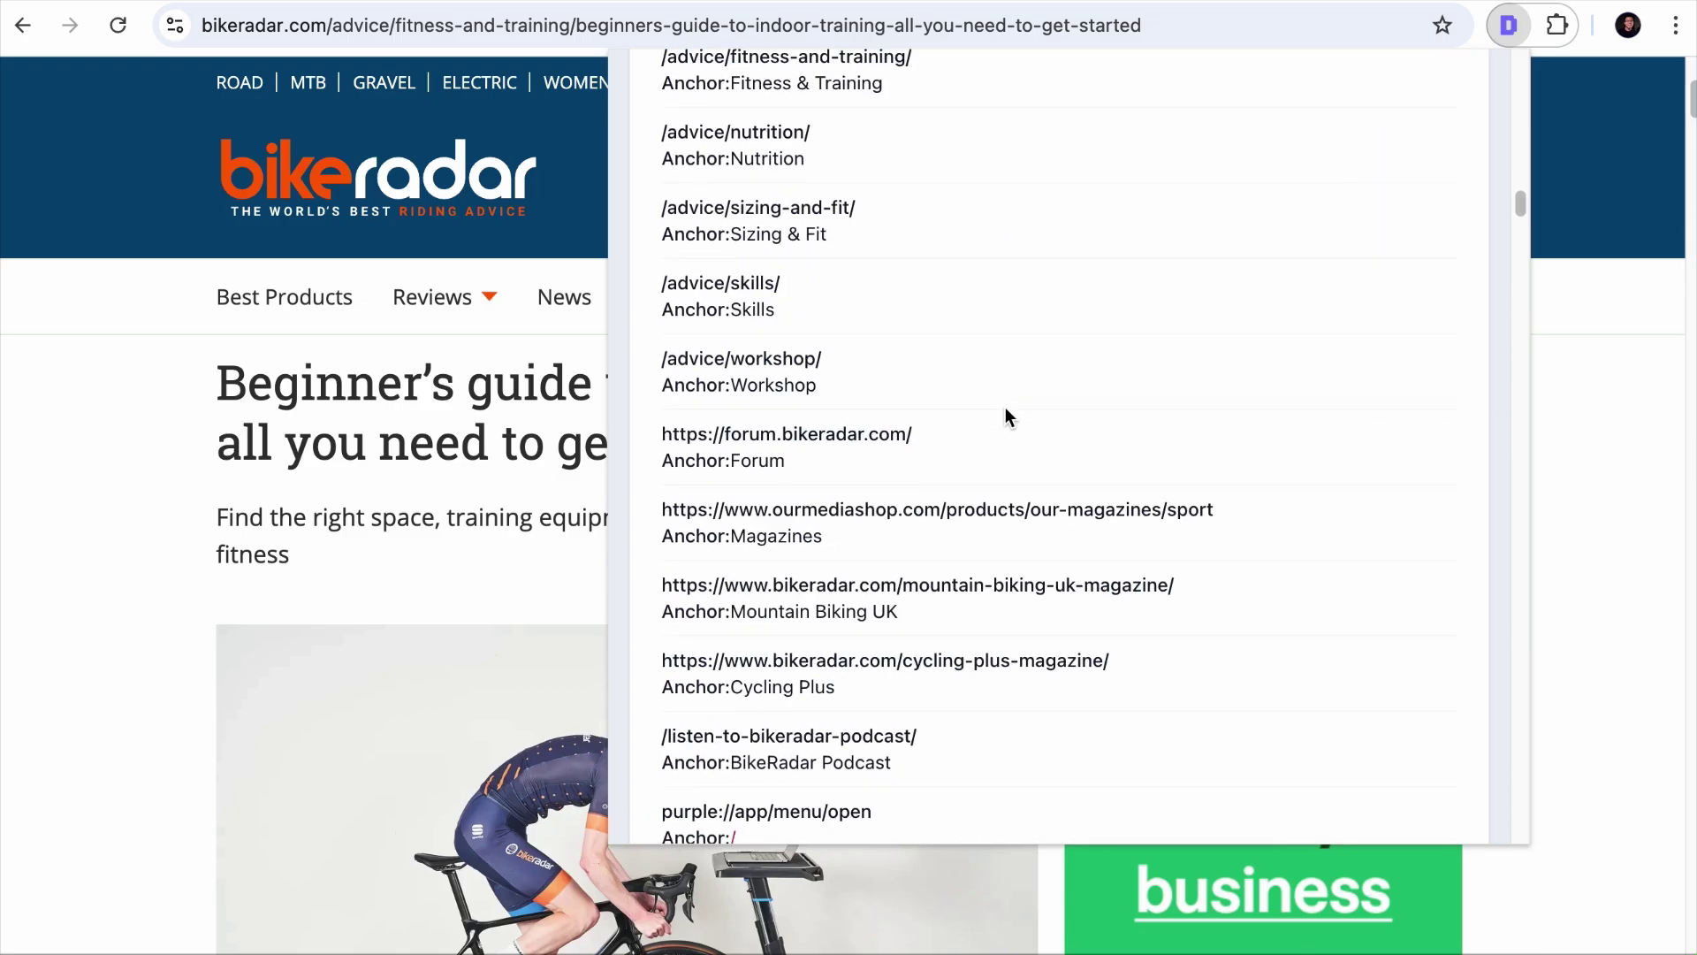
pyautogui.scroll(14, 1005, 408)
pyautogui.scroll(12, 1008, 416)
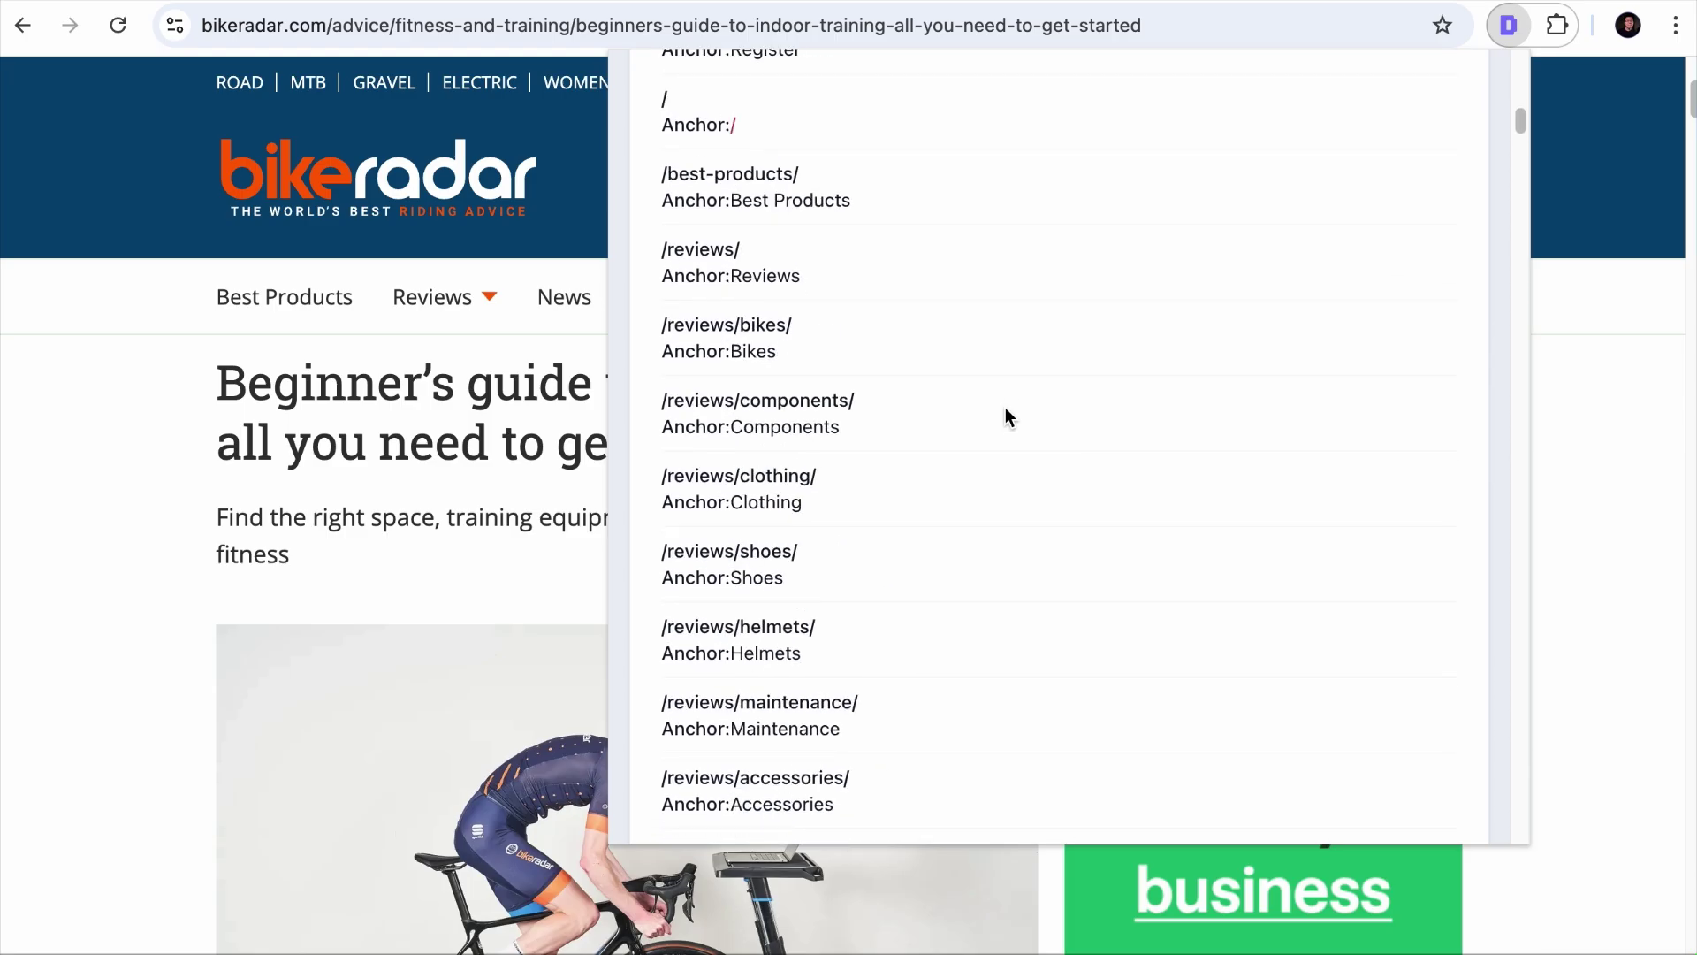
pyautogui.scroll(8, 1007, 413)
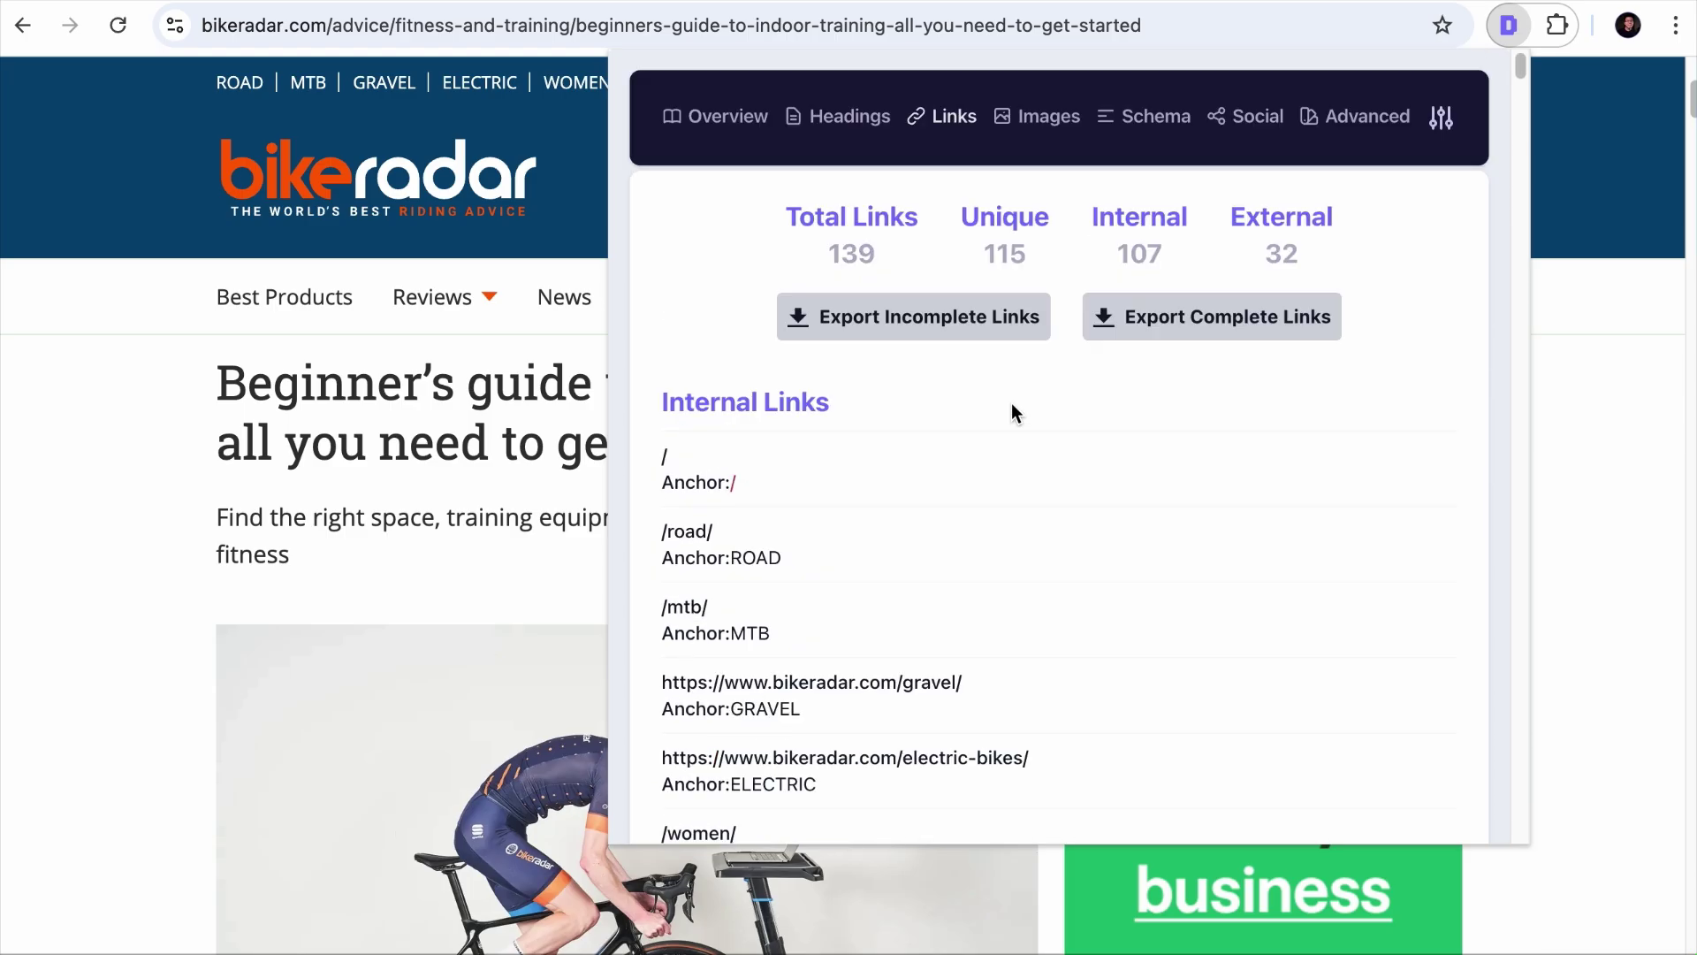
# Find the External Links list in the extension and examine its URLs, anchors and nofollow attributes.
pyautogui.scroll(-20, 1011, 403)
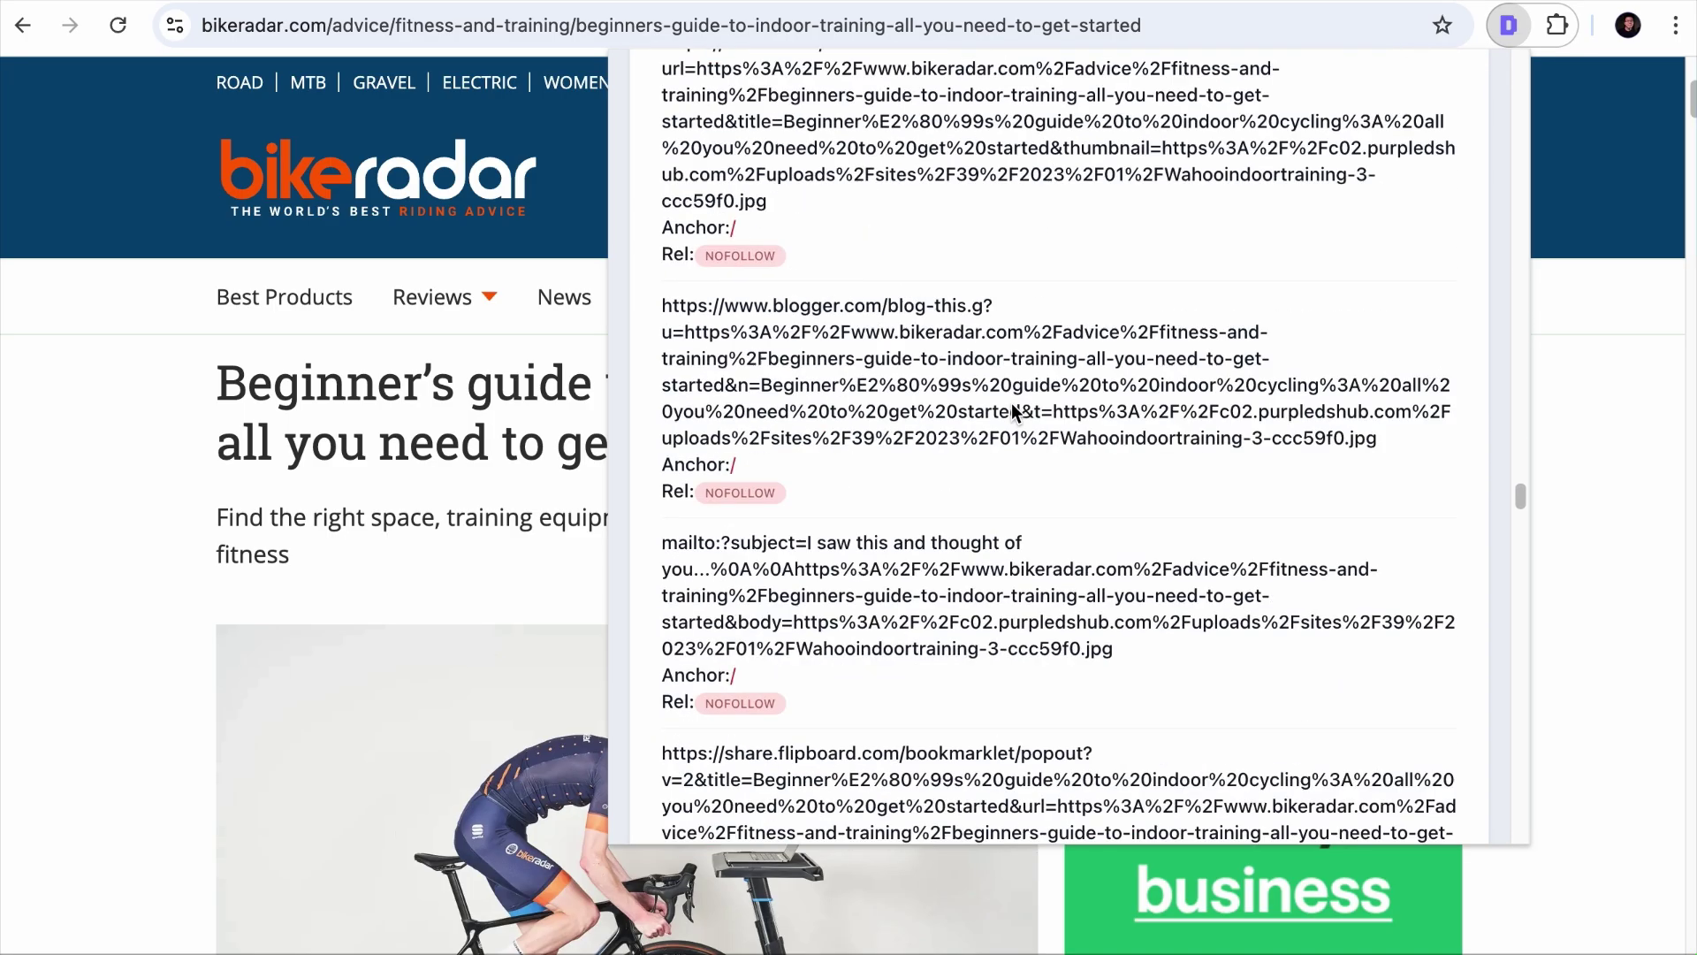
pyautogui.scroll(-15, 1013, 408)
pyautogui.scroll(5, 1013, 408)
pyautogui.scroll(-2, 1013, 409)
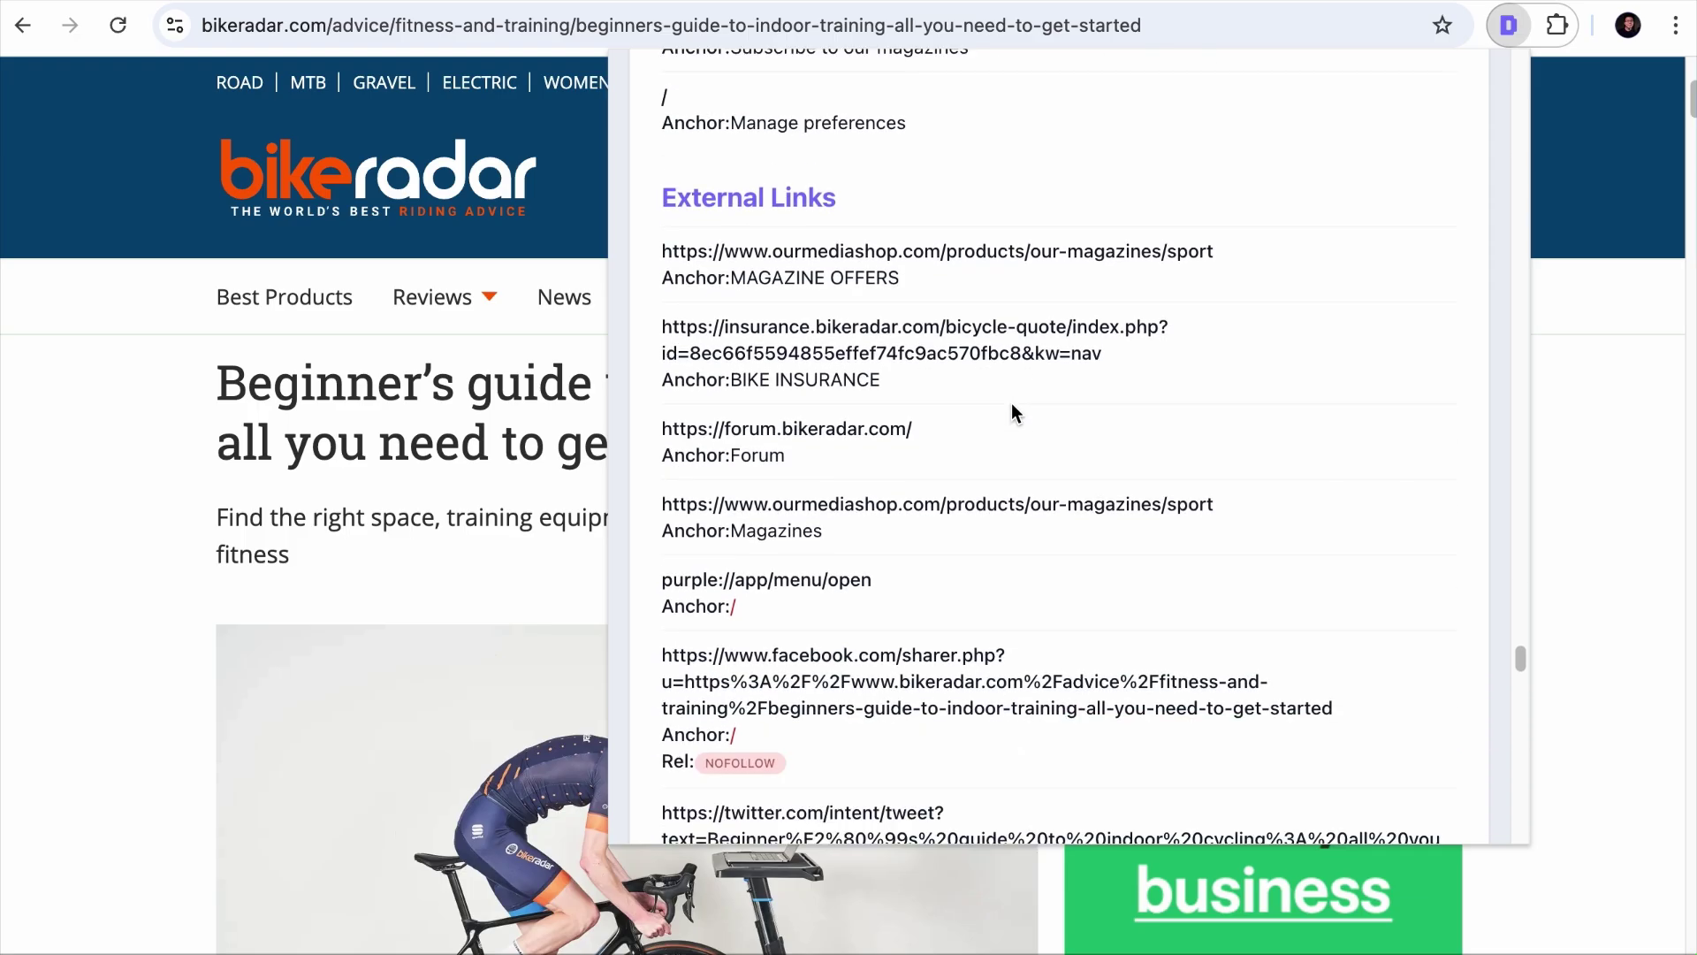
pyautogui.scroll(-15, 1011, 403)
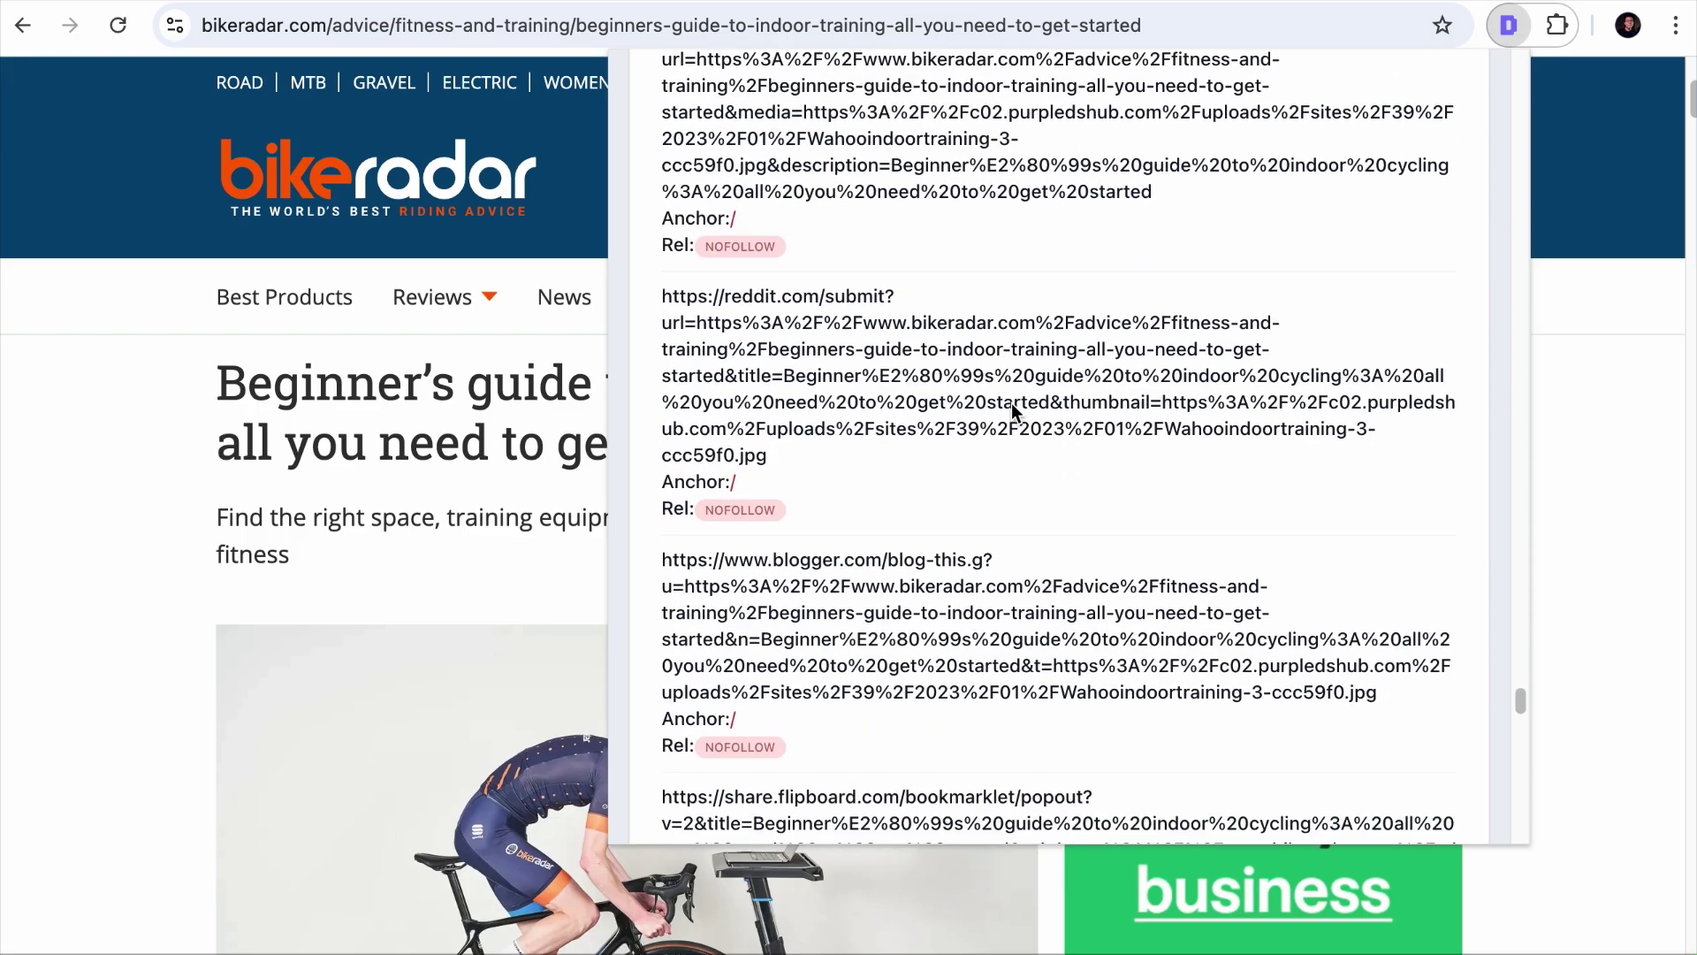
pyautogui.scroll(-6, 1013, 408)
pyautogui.scroll(5, 1013, 408)
pyautogui.scroll(-3, 1013, 408)
pyautogui.scroll(5, 1012, 408)
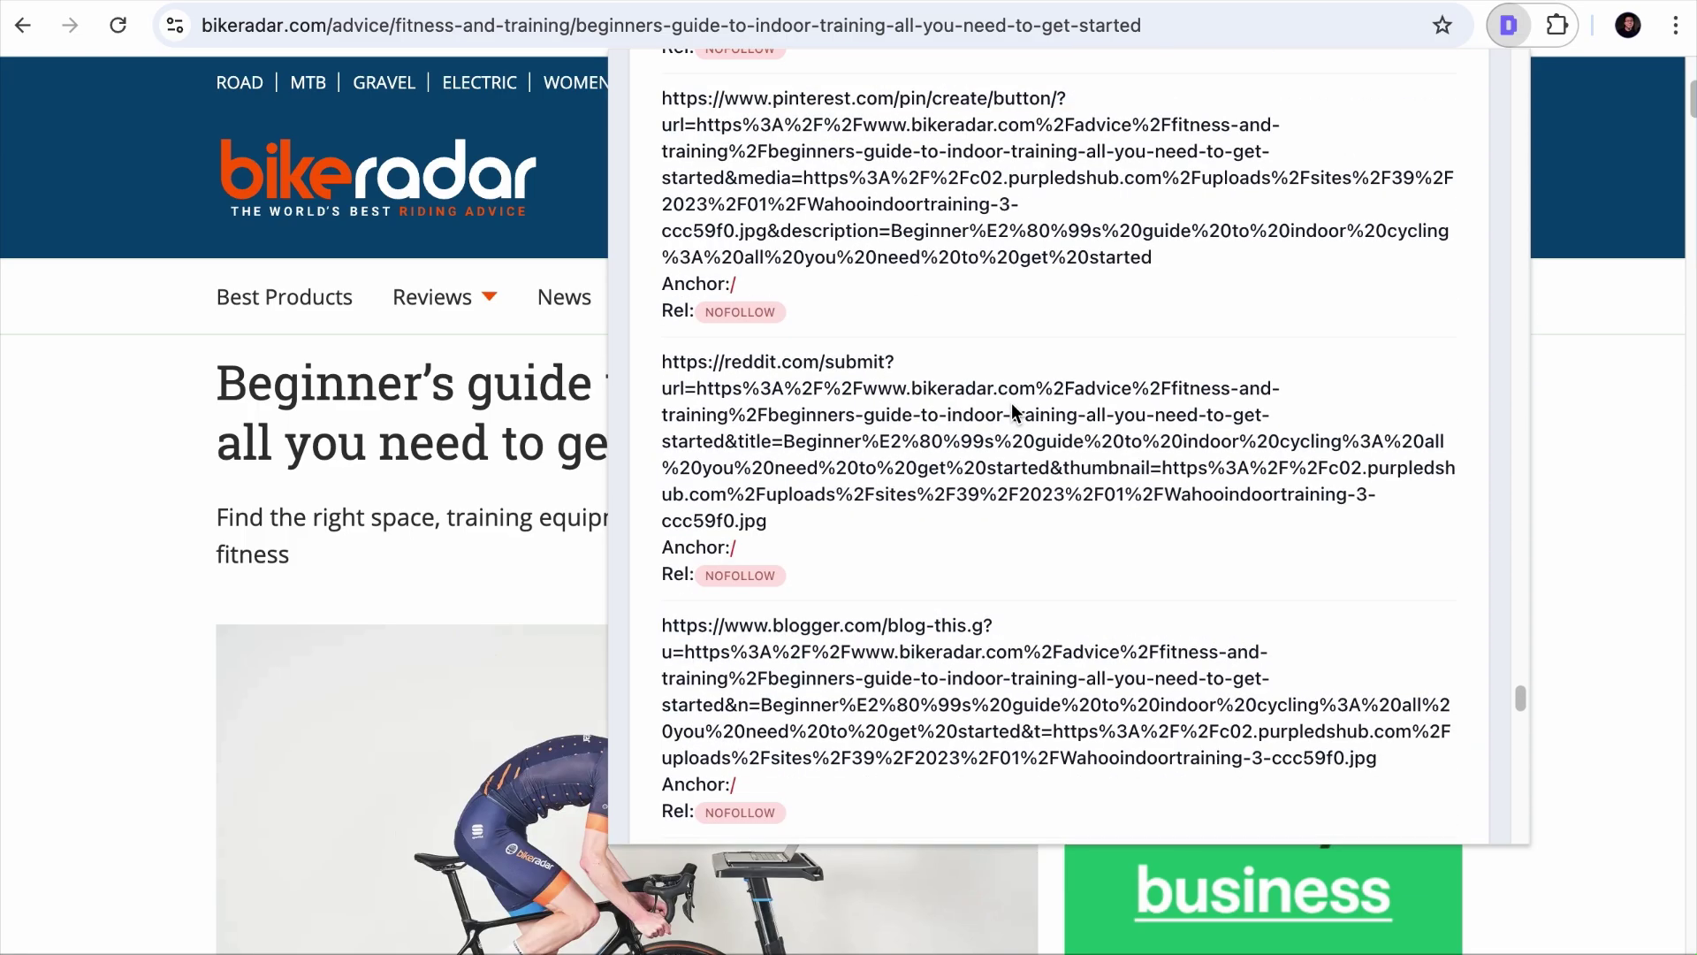
pyautogui.scroll(8, 1013, 408)
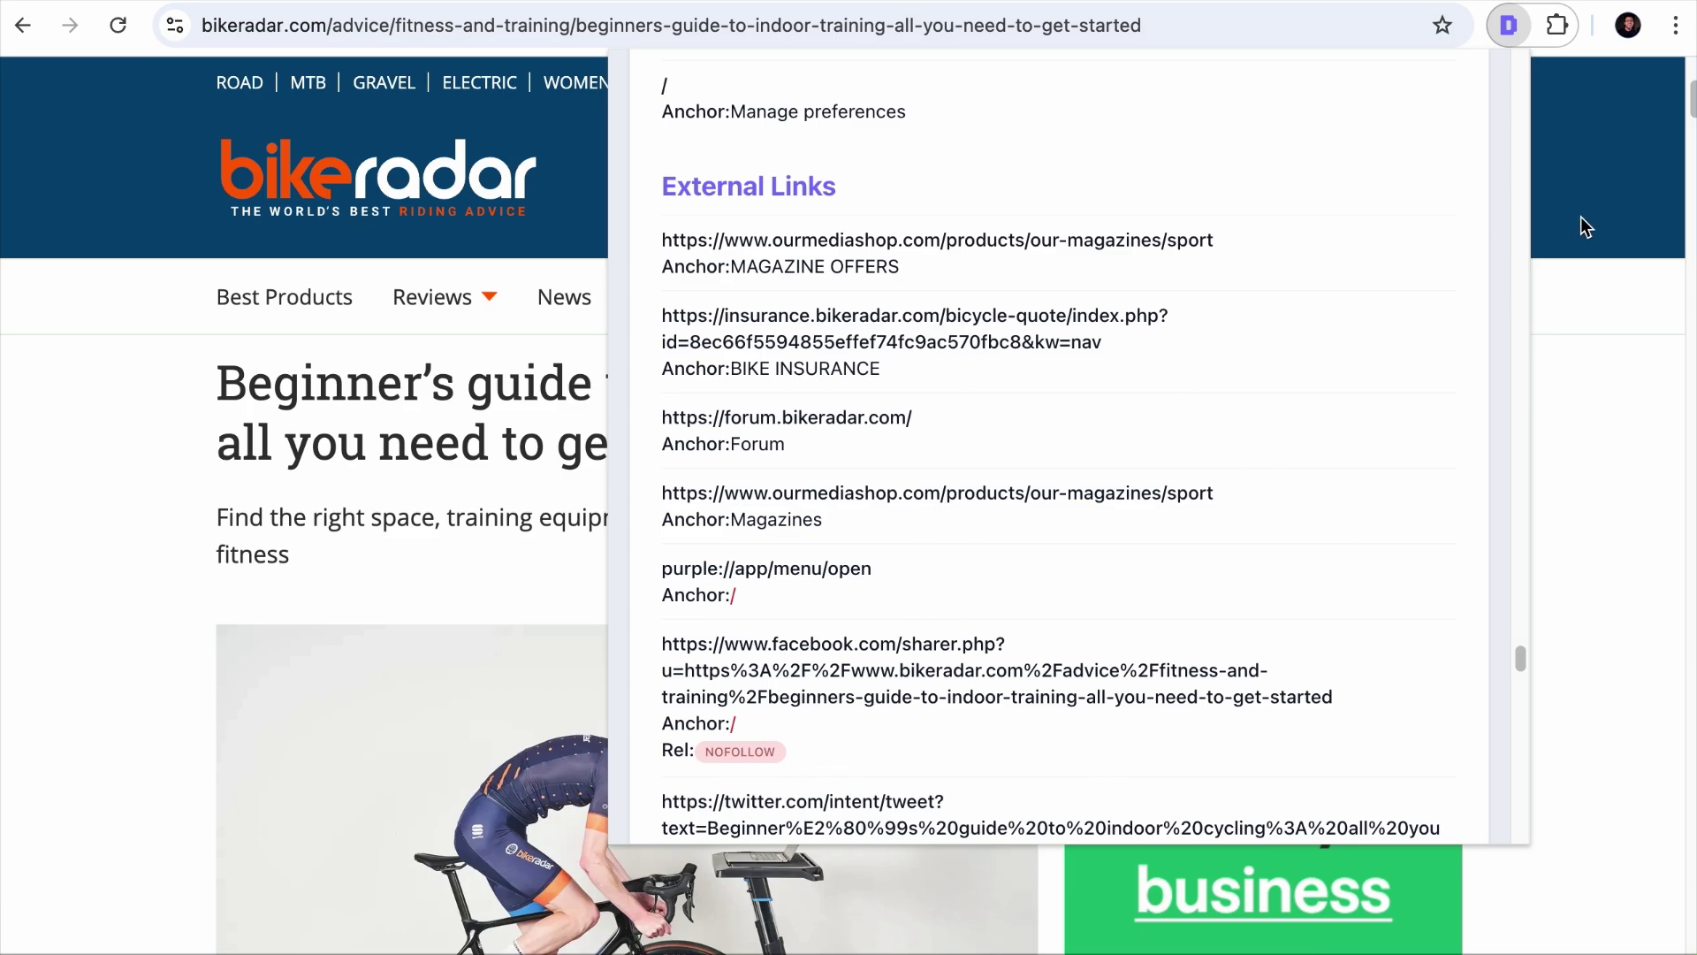
pyautogui.scroll(-8, 1013, 408)
pyautogui.scroll(20, 1013, 408)
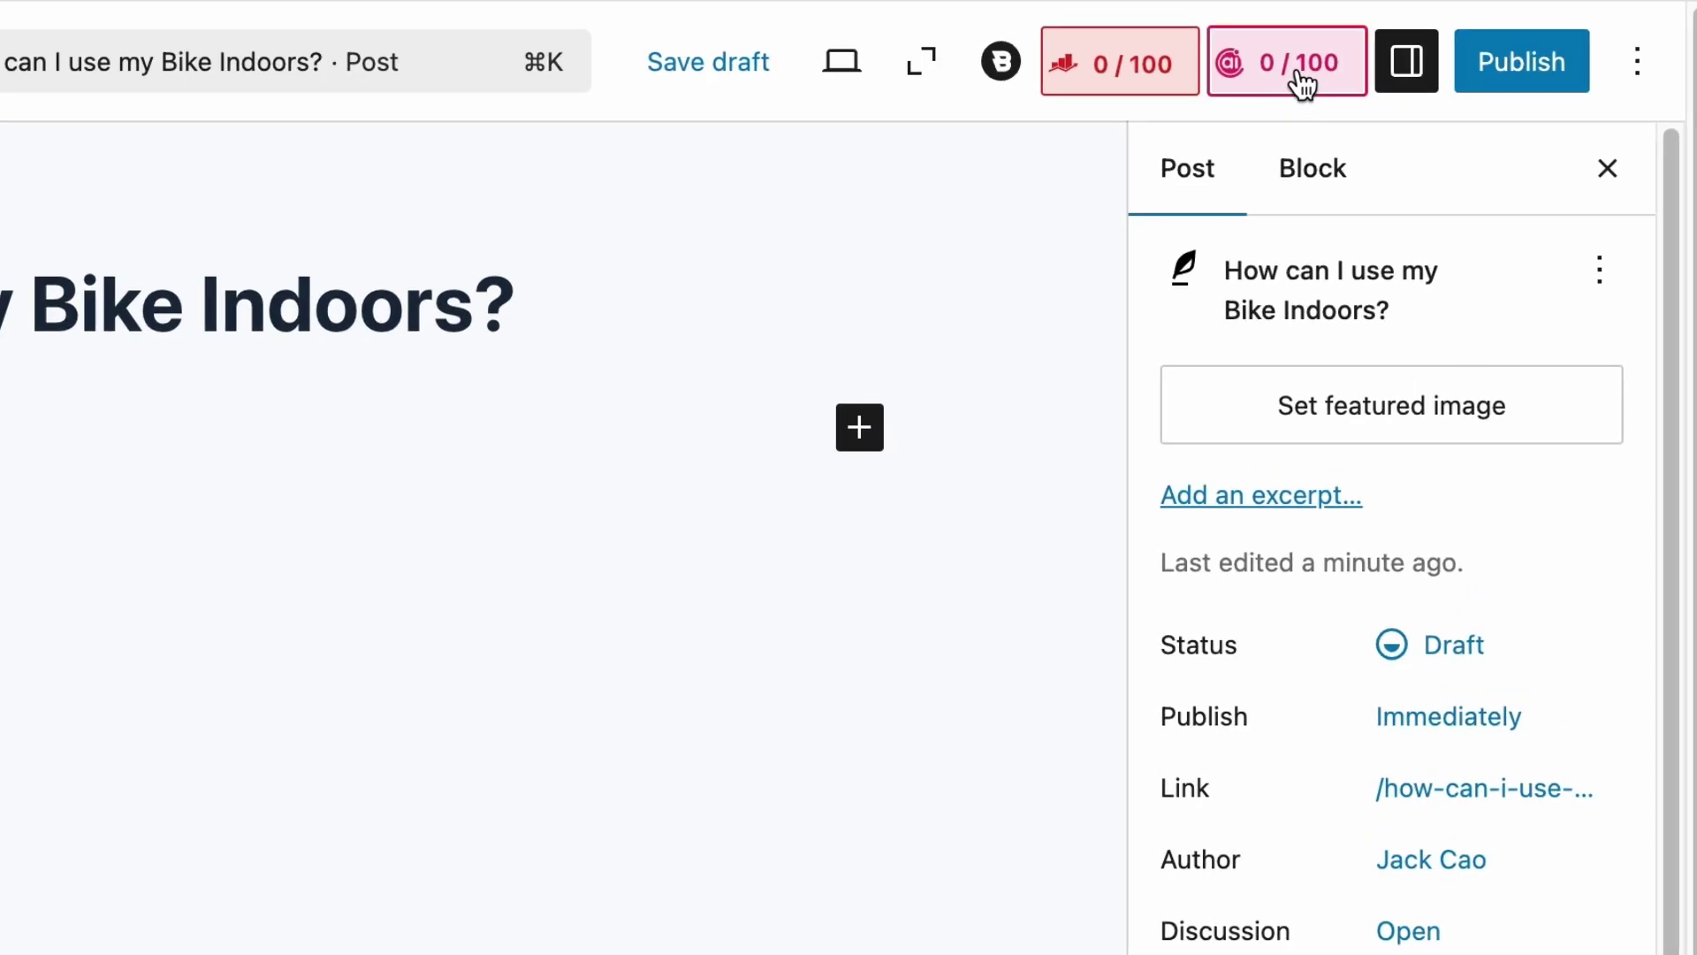
# In the WordPress post draft, run Content AI research on the focus keyword "How can I use my Bike Indoors" for Worldwide.
pyautogui.click(1300, 84)
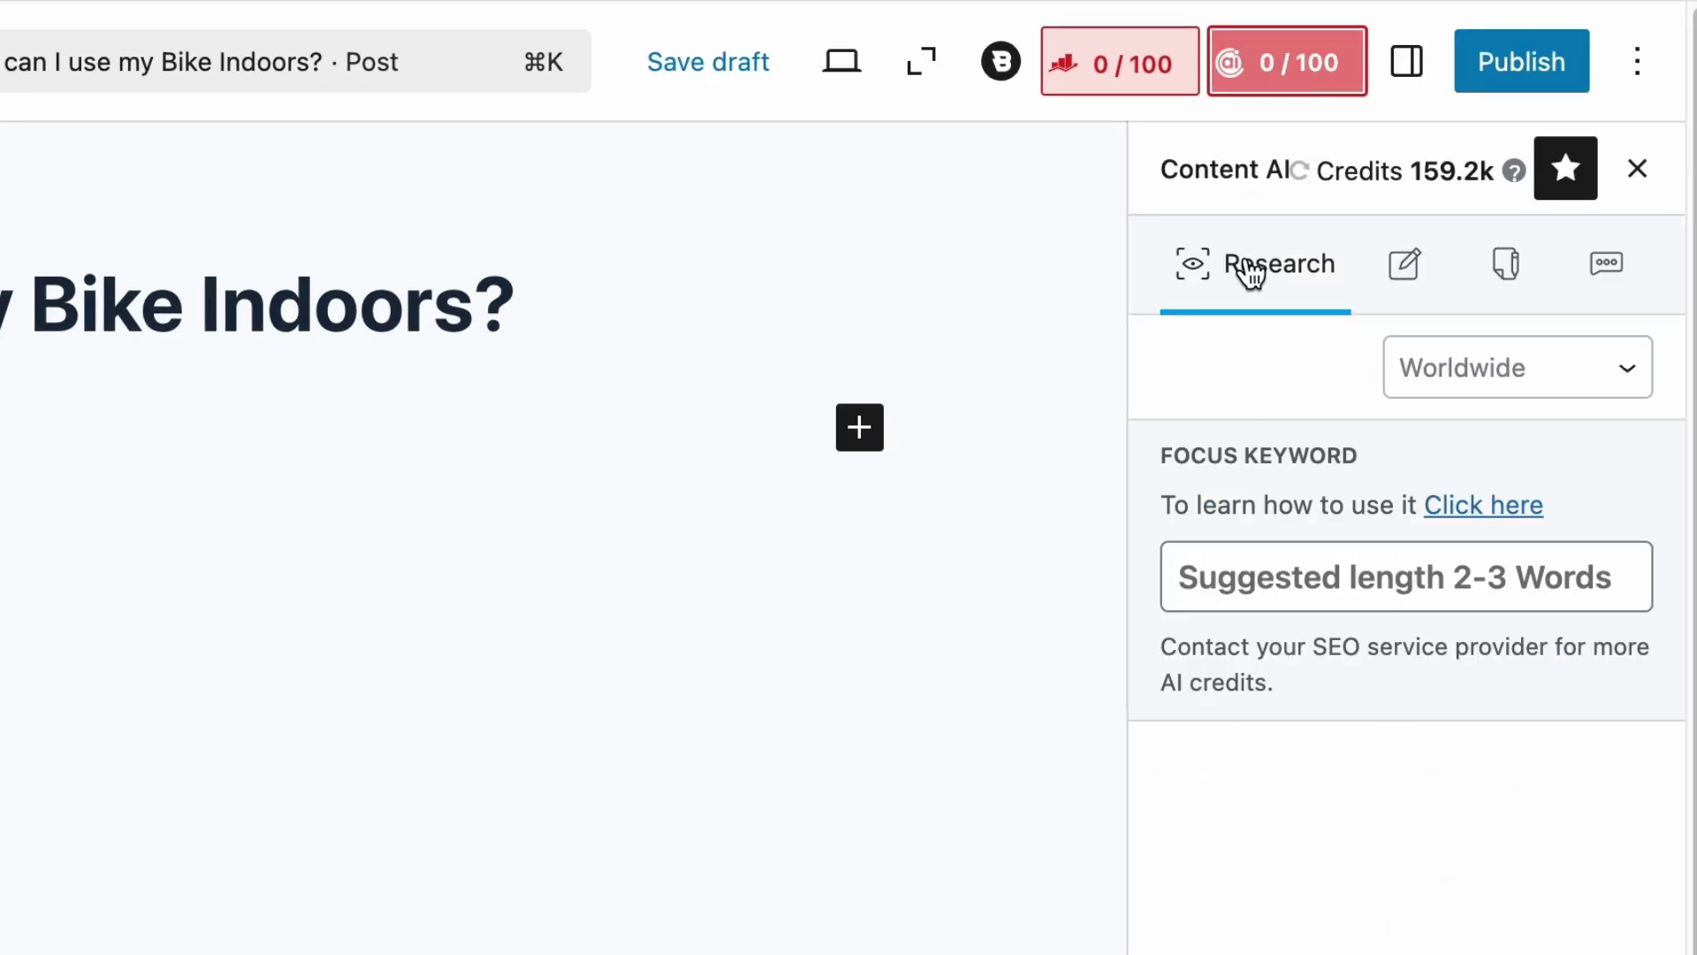
pyautogui.click(1322, 570)
pyautogui.write('How can I use my Bike Indoors')
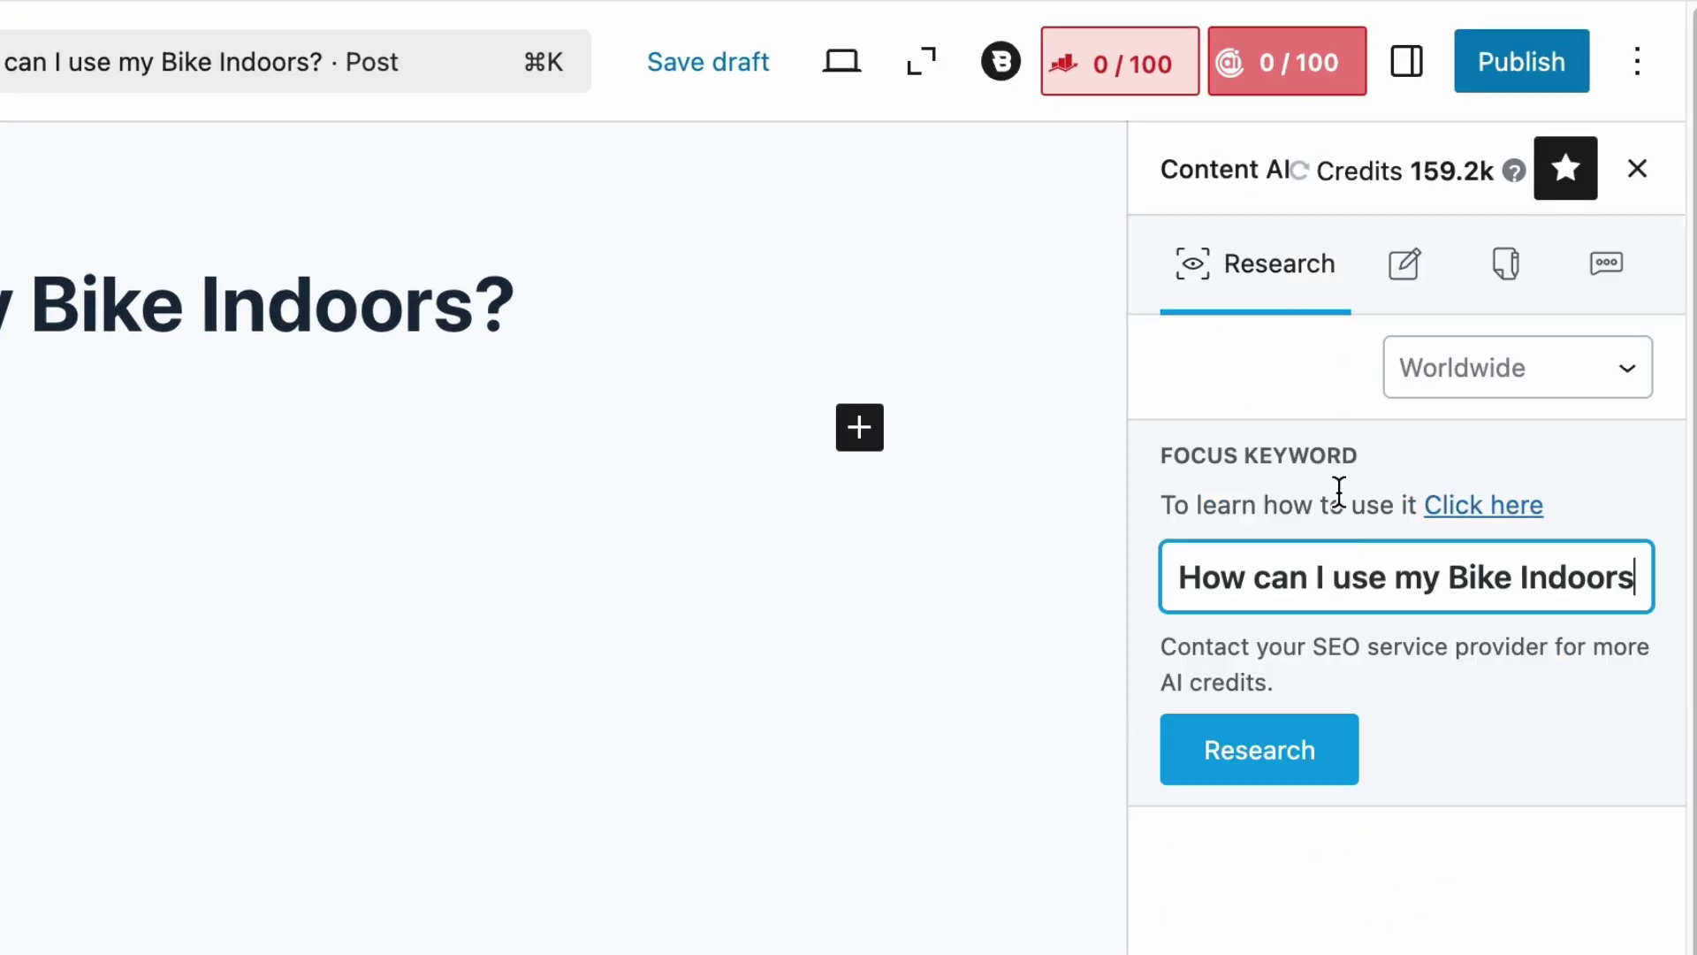
pyautogui.click(1556, 370)
pyautogui.click(1537, 368)
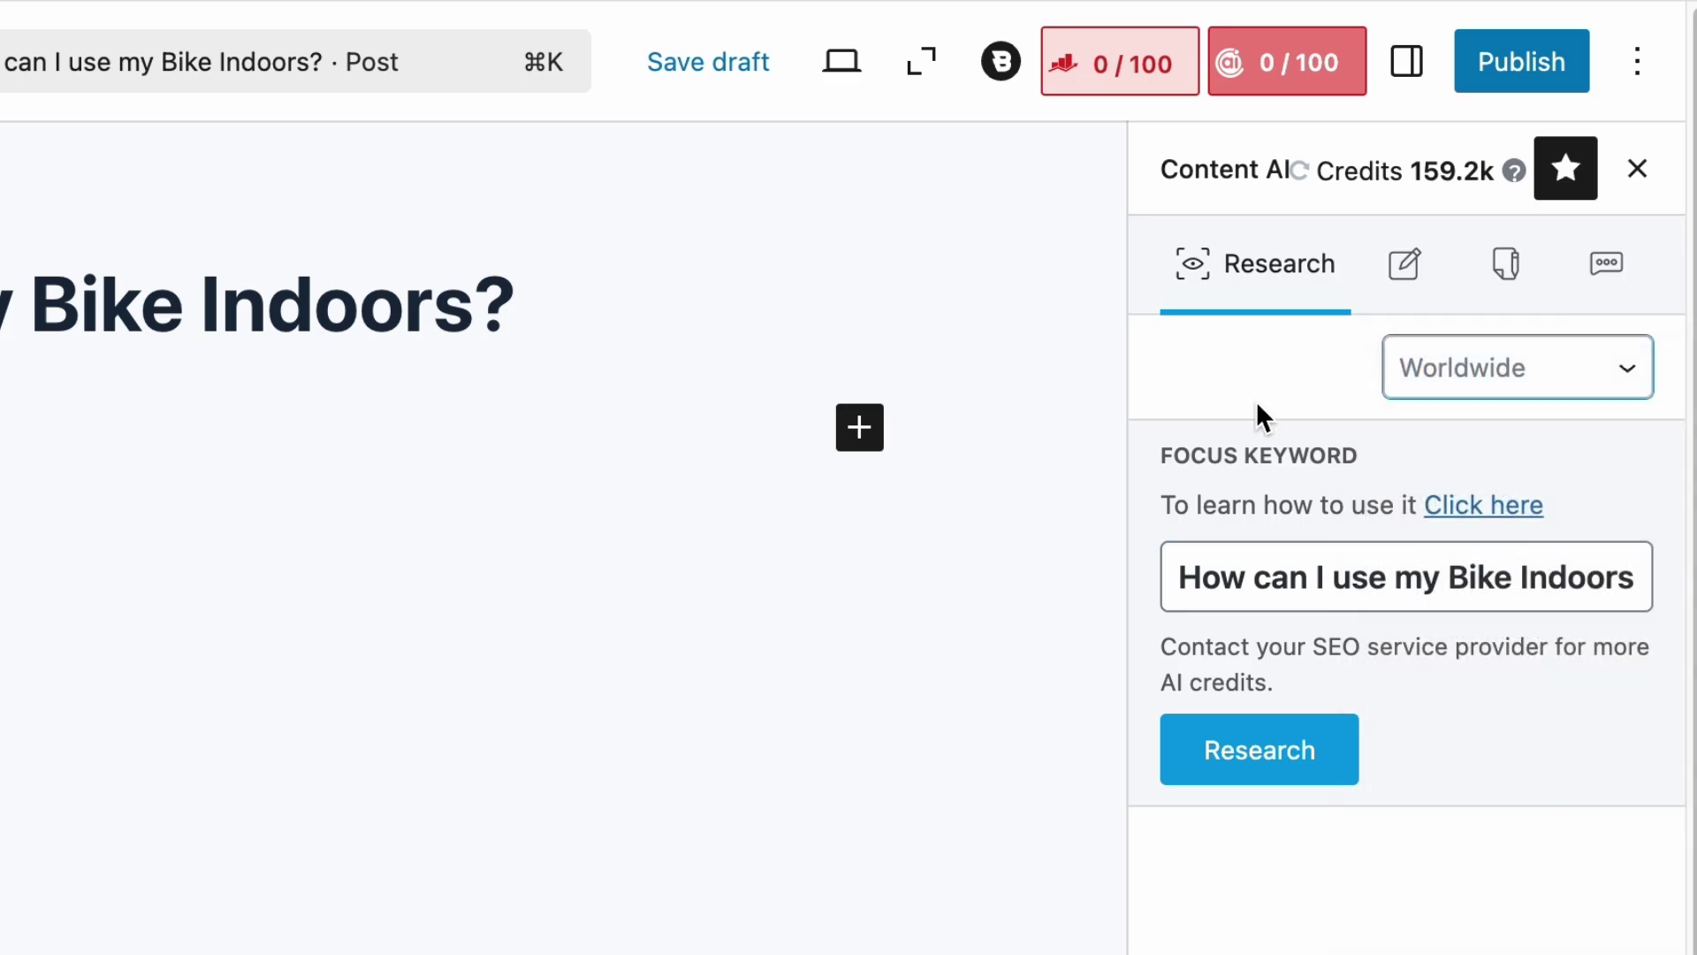
pyautogui.click(1299, 769)
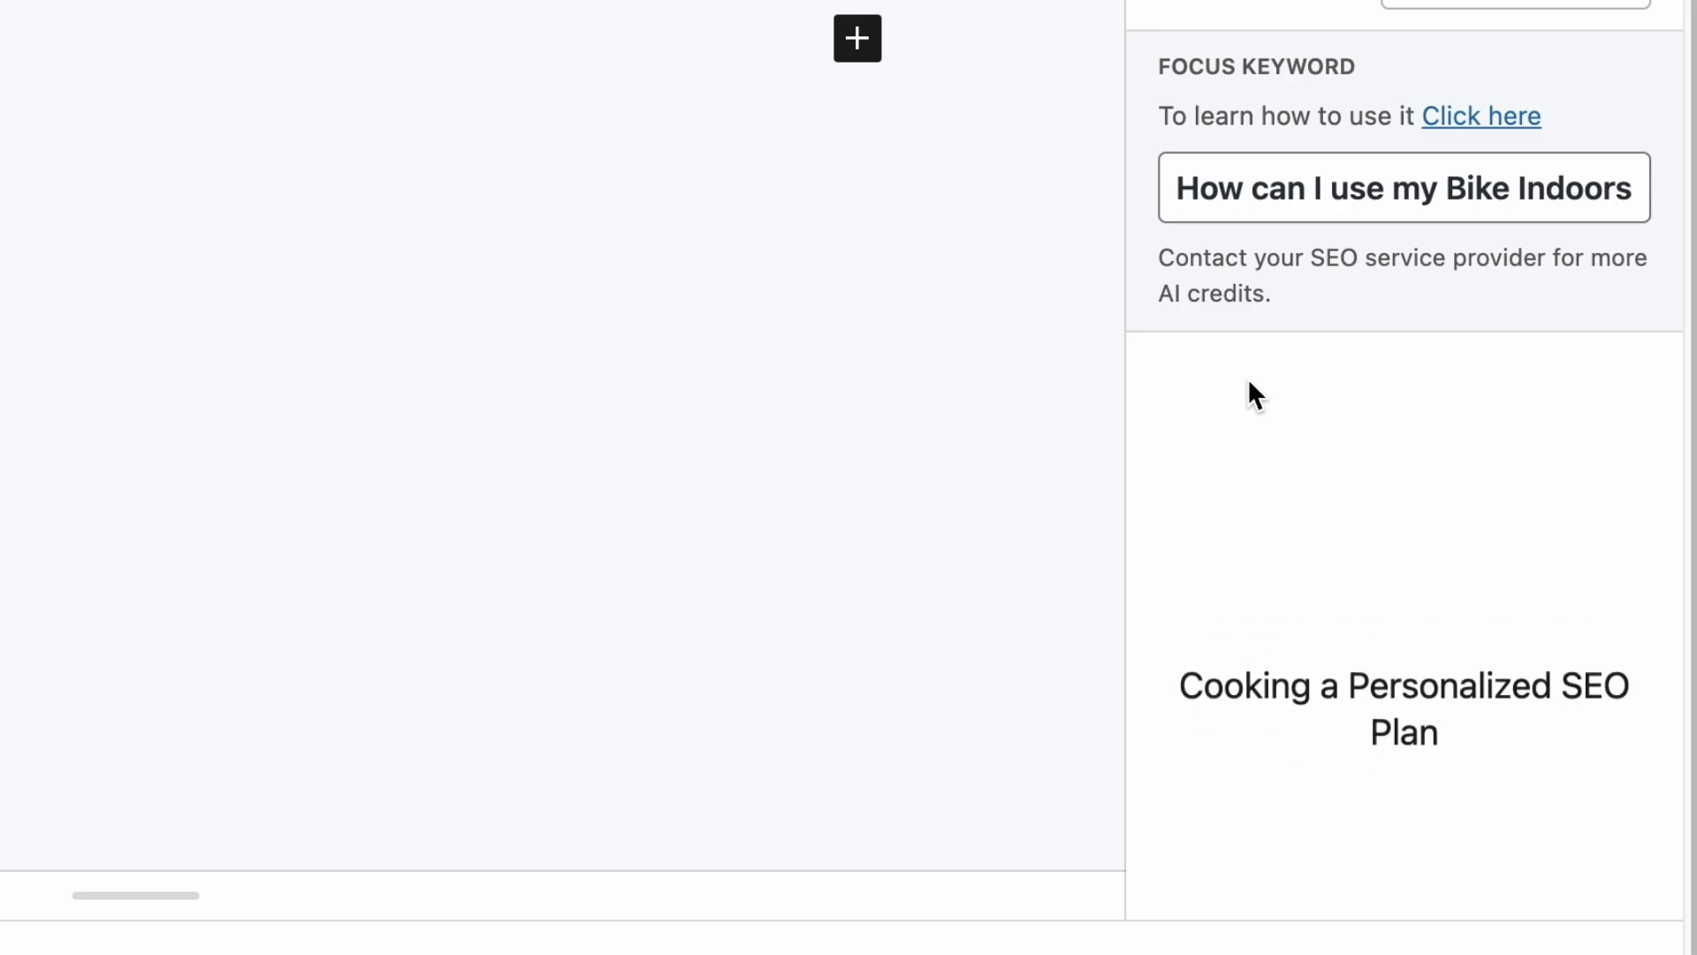
# Review the recommended word count and expand the breakdowns of the link, heading and media counts.
pyautogui.scroll(-6, 1275, 402)
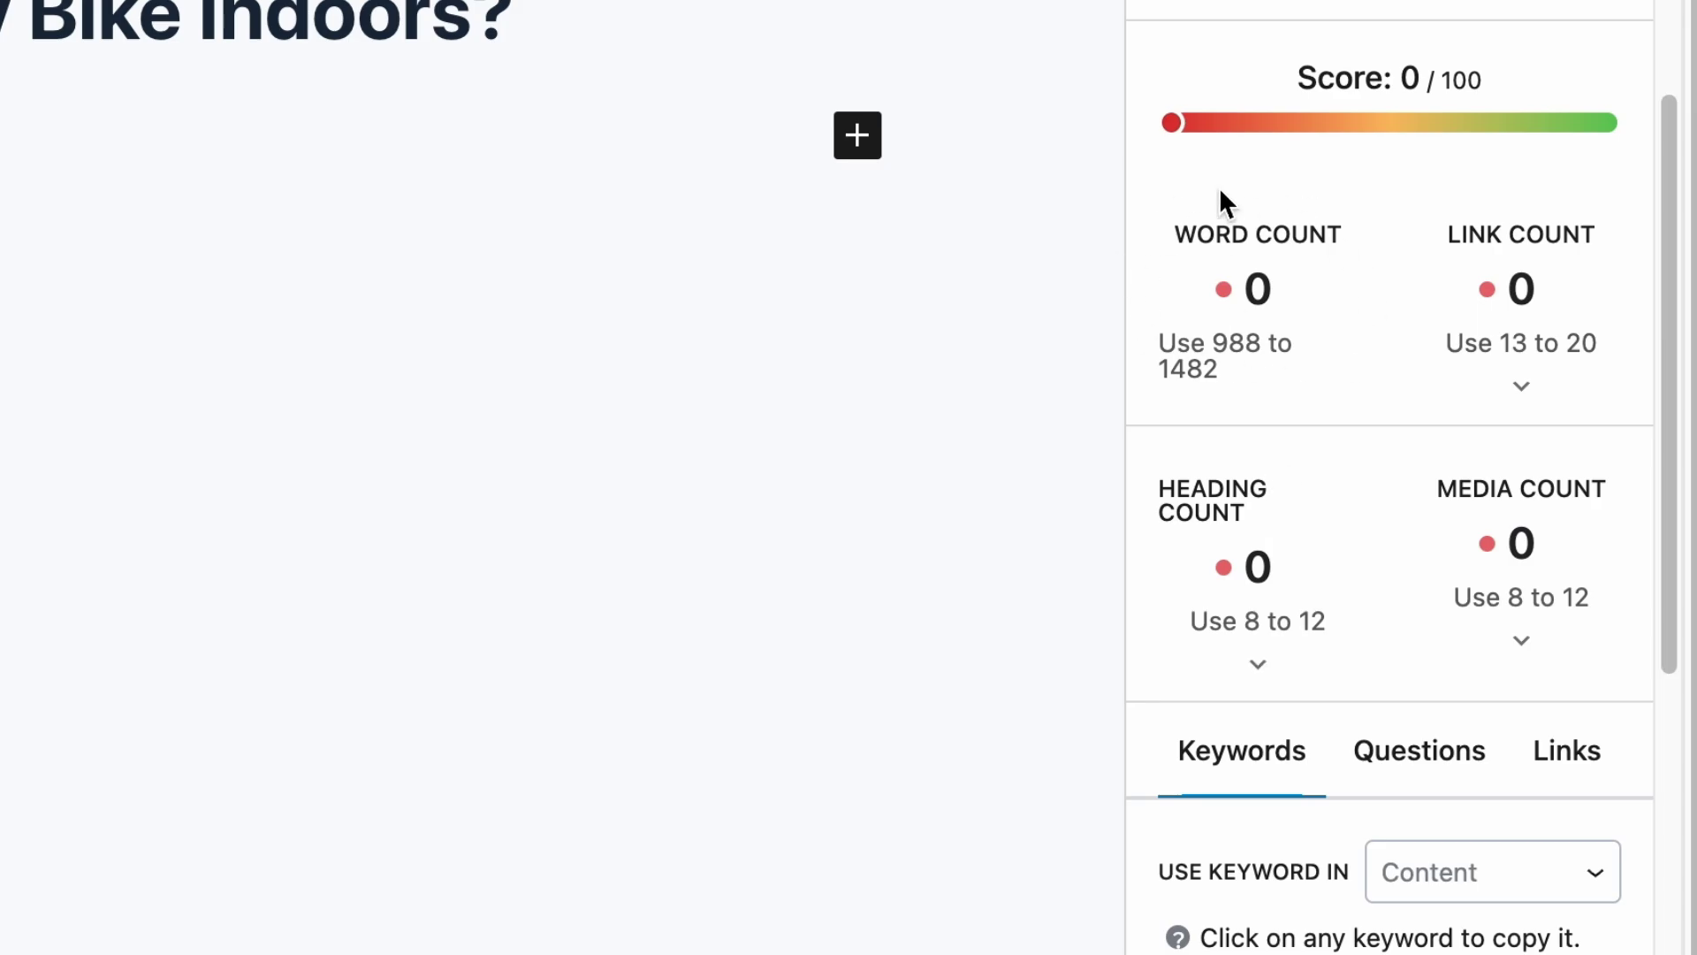
pyautogui.click(1523, 390)
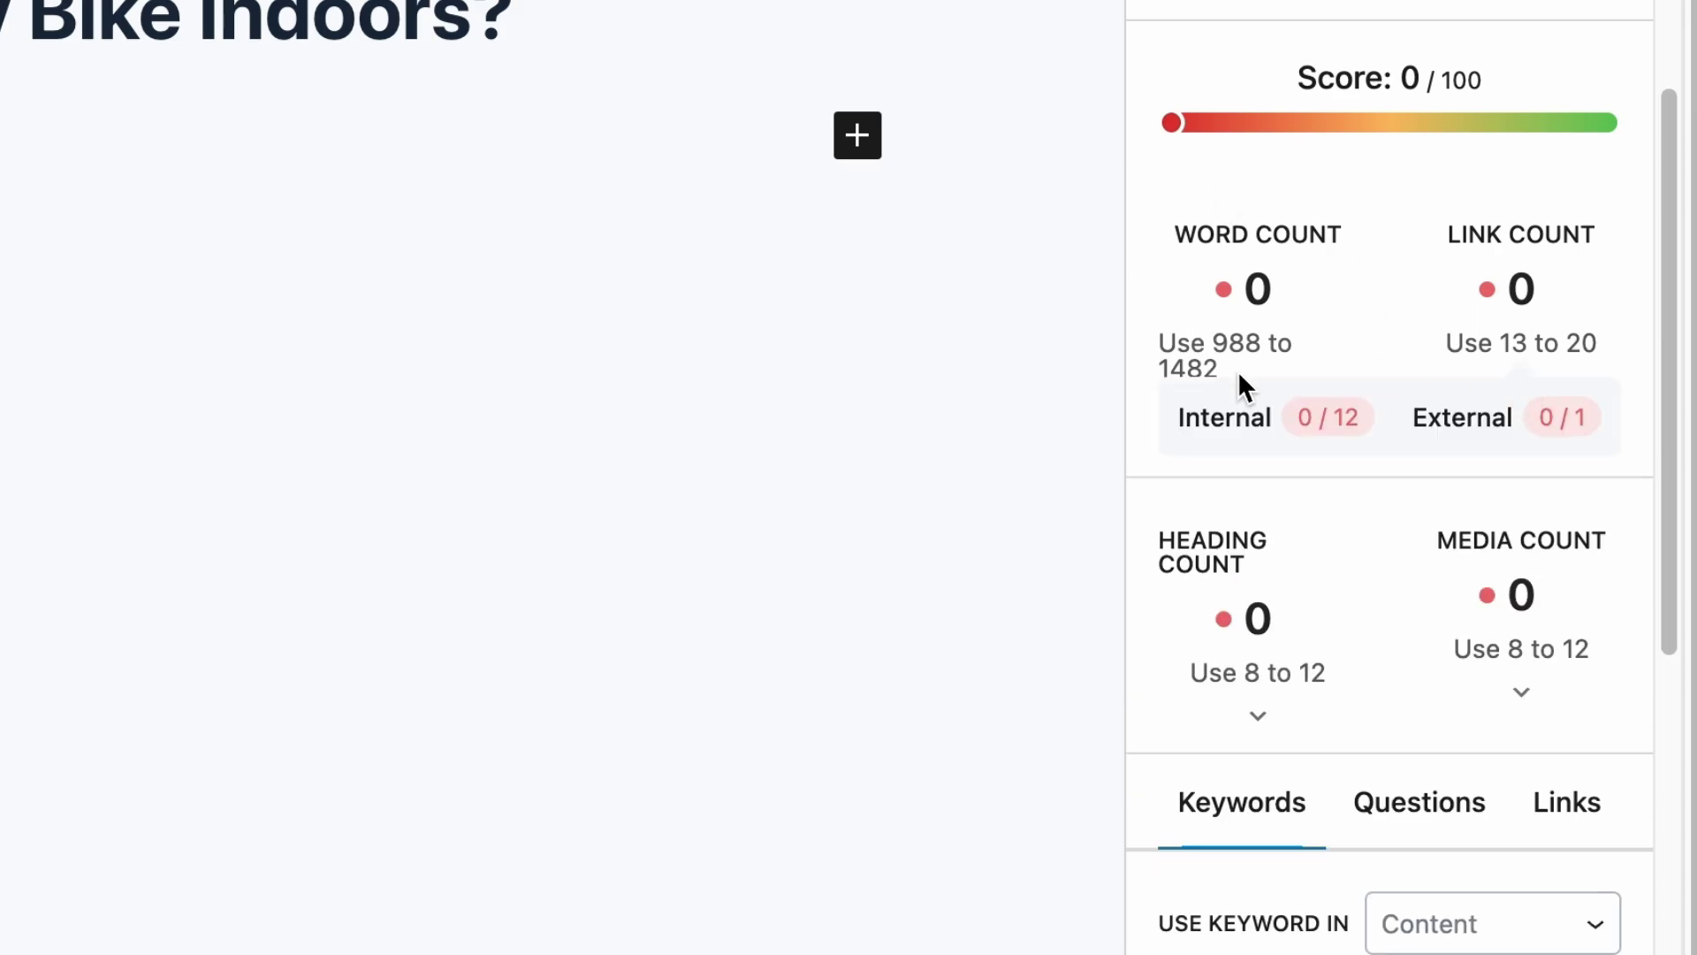
pyautogui.click(1230, 726)
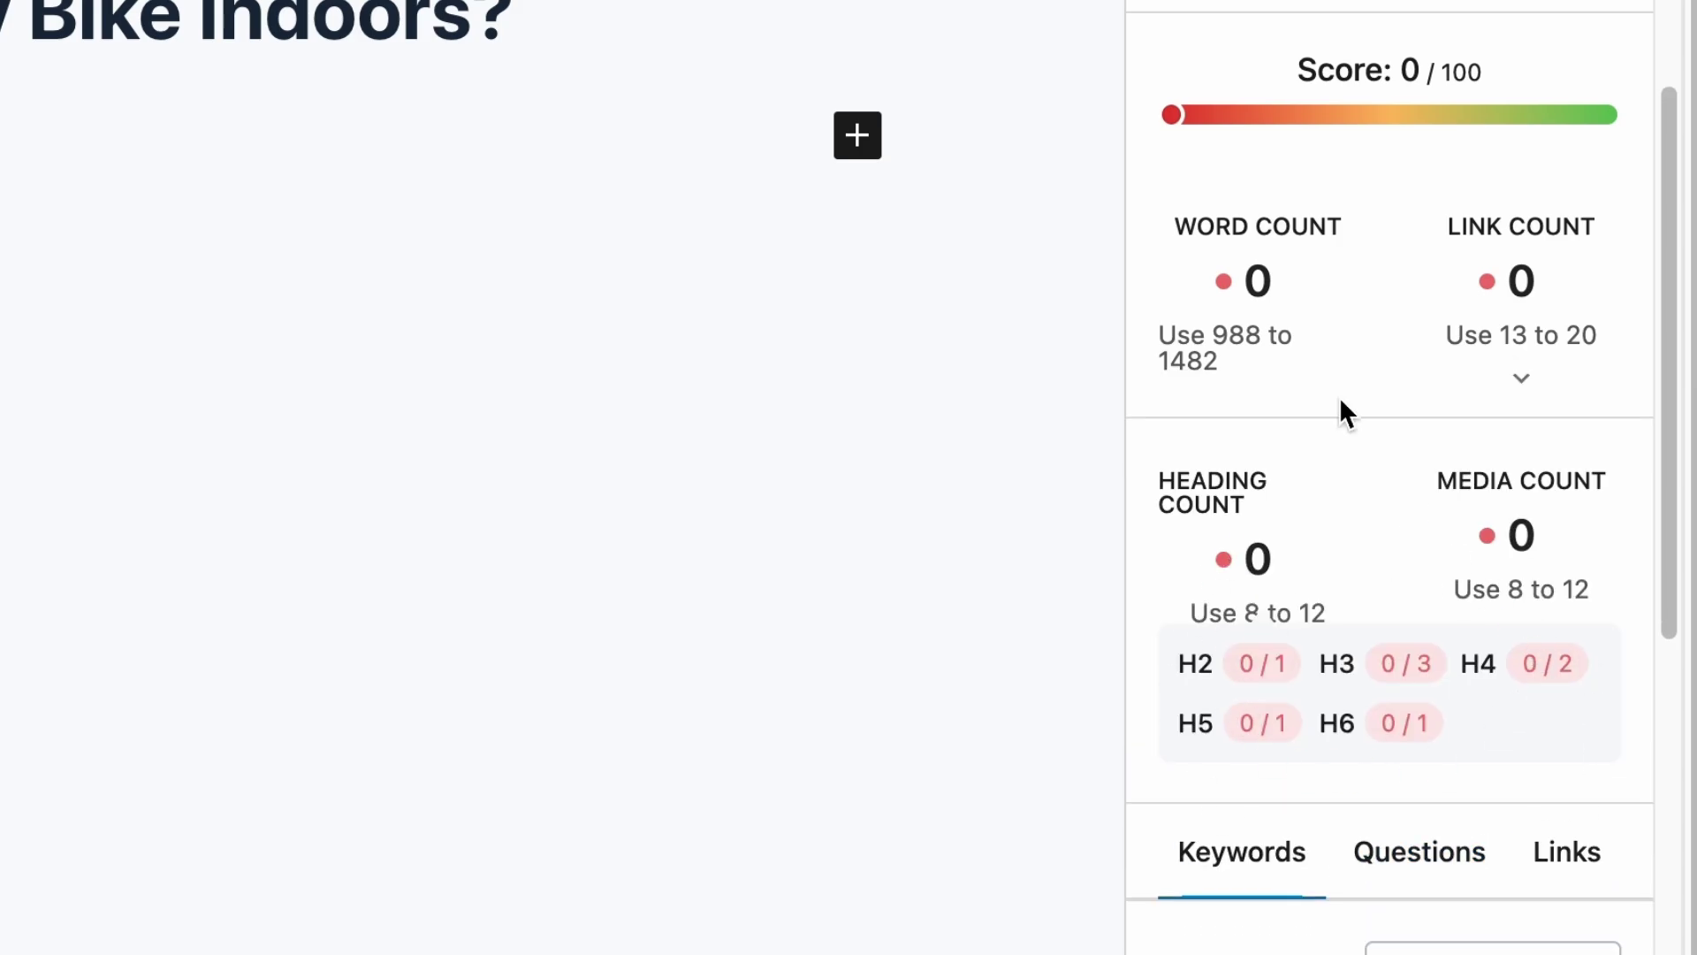
pyautogui.click(1479, 574)
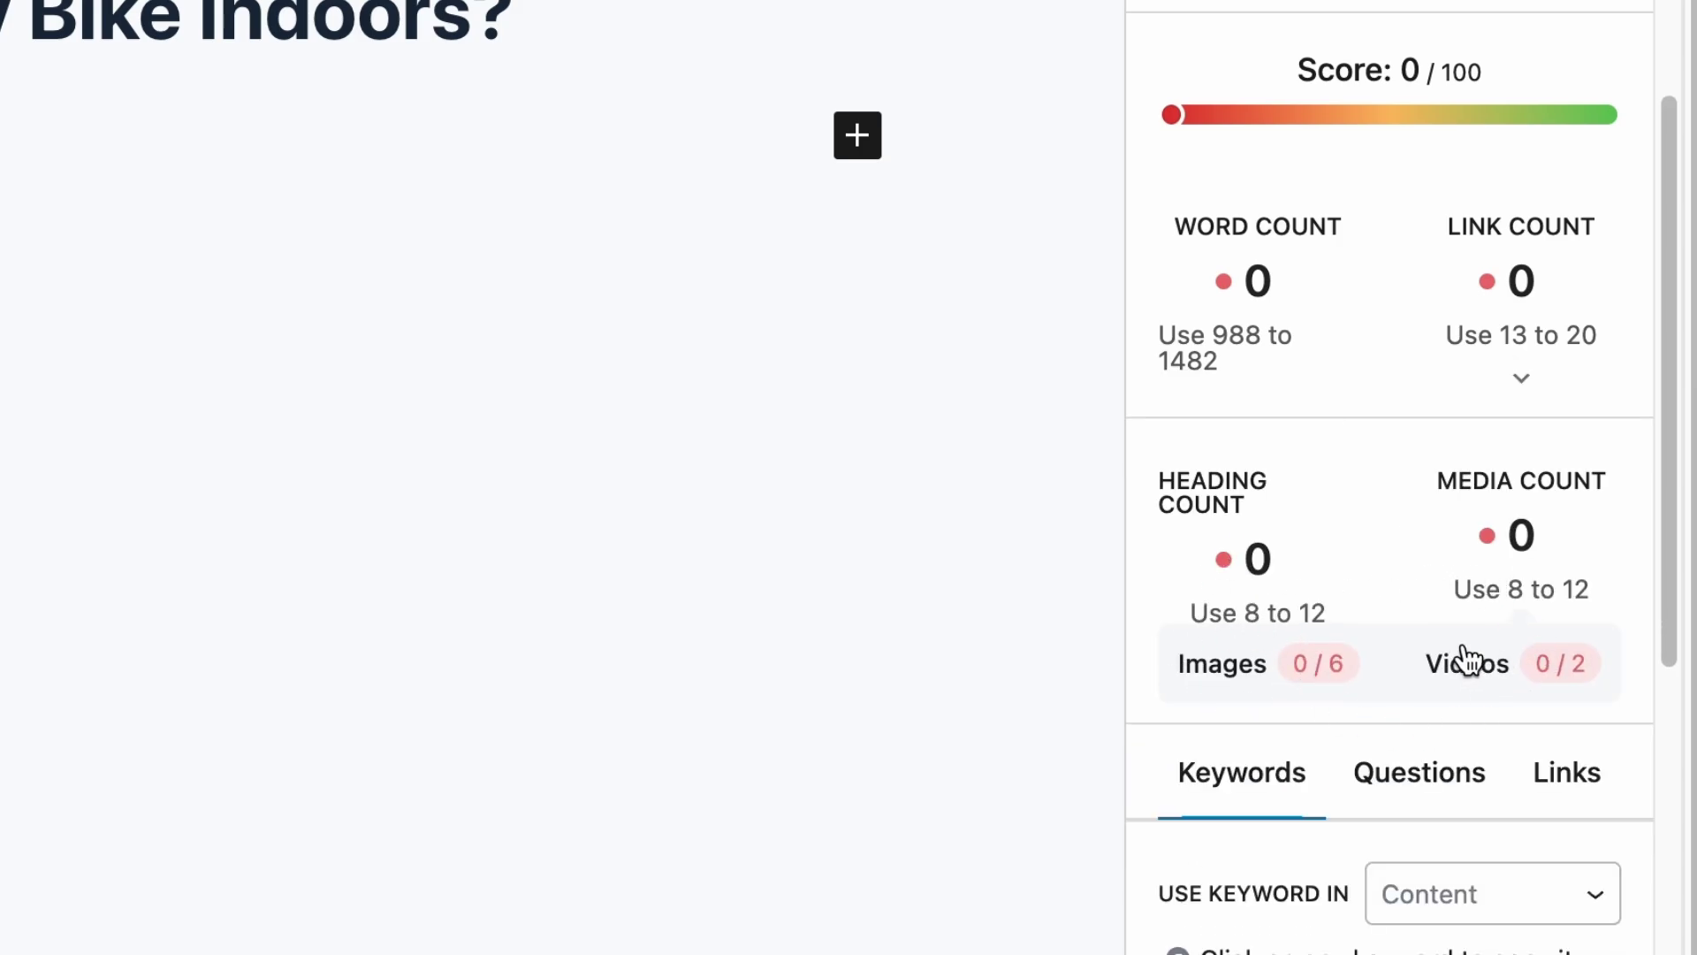
# Check the suggested keywords for Content, Headings, SEO Title and SEO Description, plus the related keywords.
pyautogui.scroll(-7, 1421, 611)
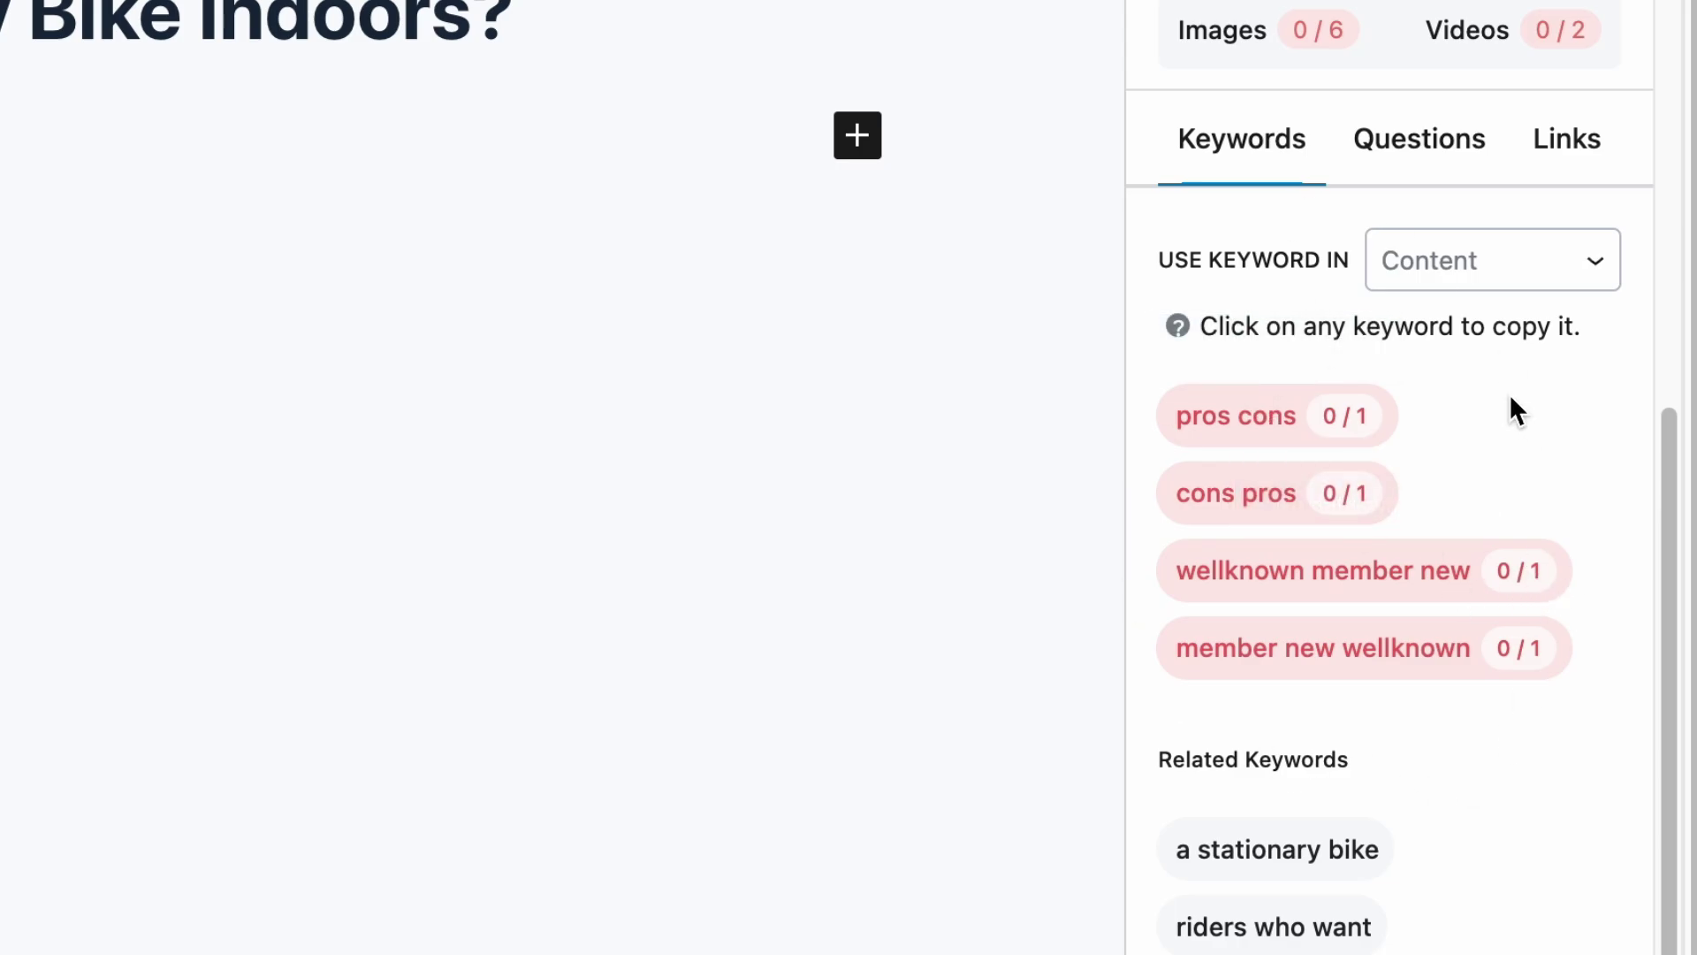
pyautogui.scroll(-1, 1511, 398)
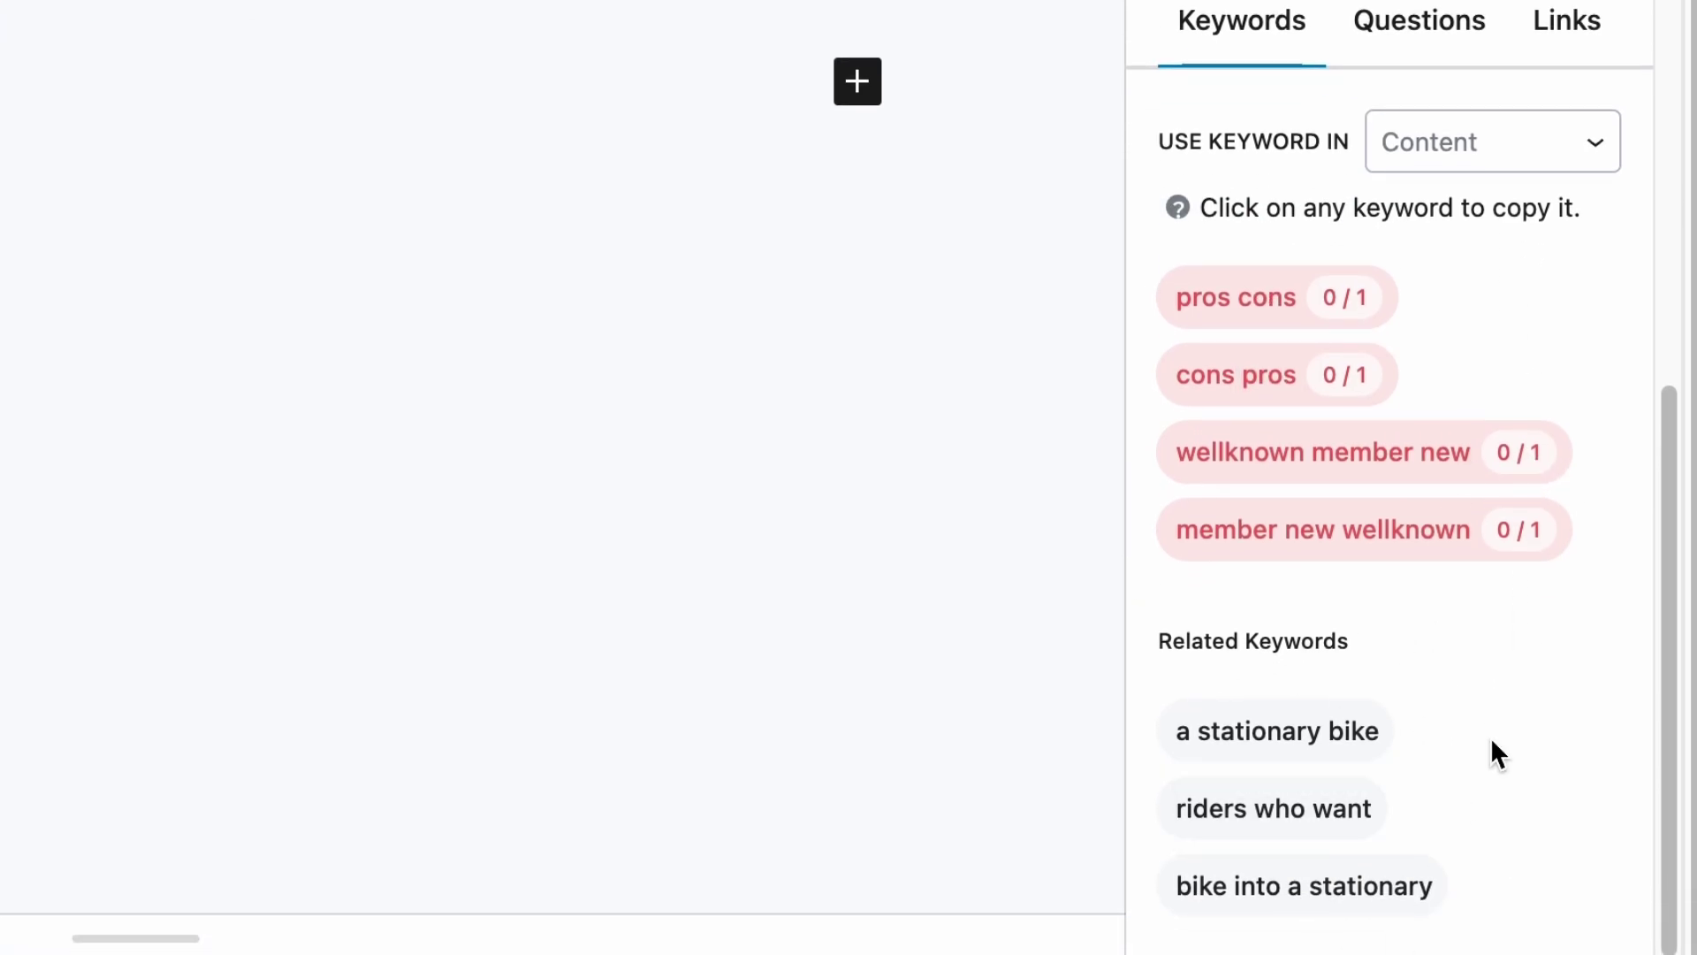
pyautogui.click(1519, 140)
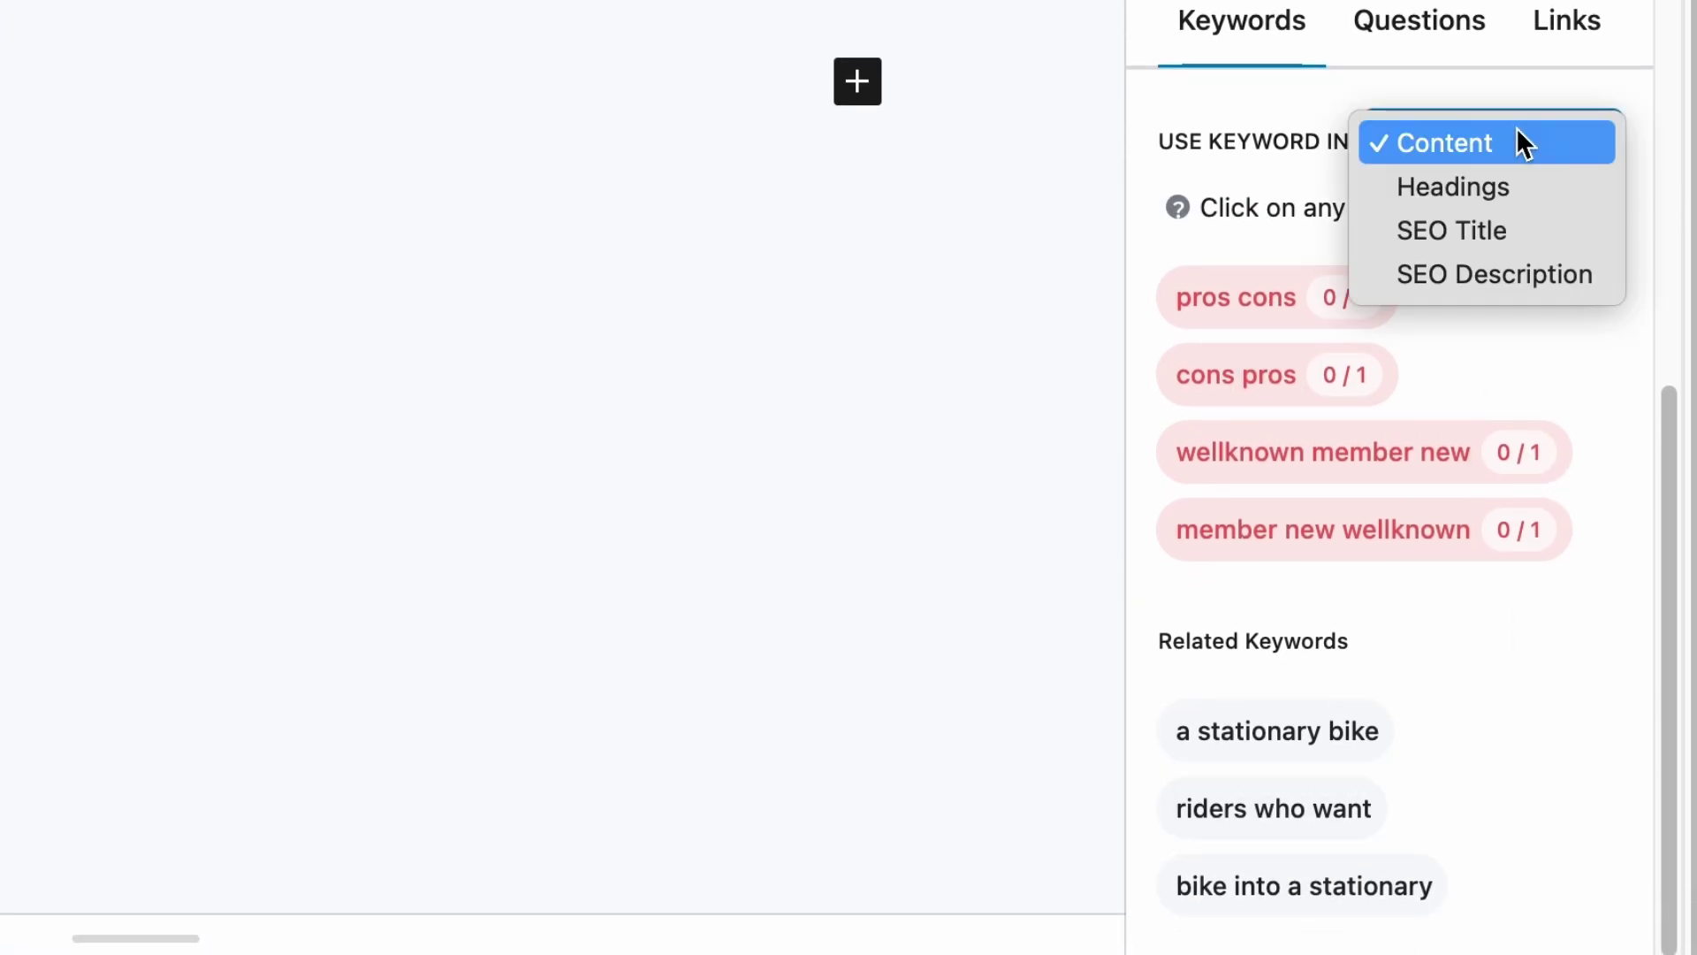
pyautogui.click(1433, 204)
pyautogui.click(1477, 425)
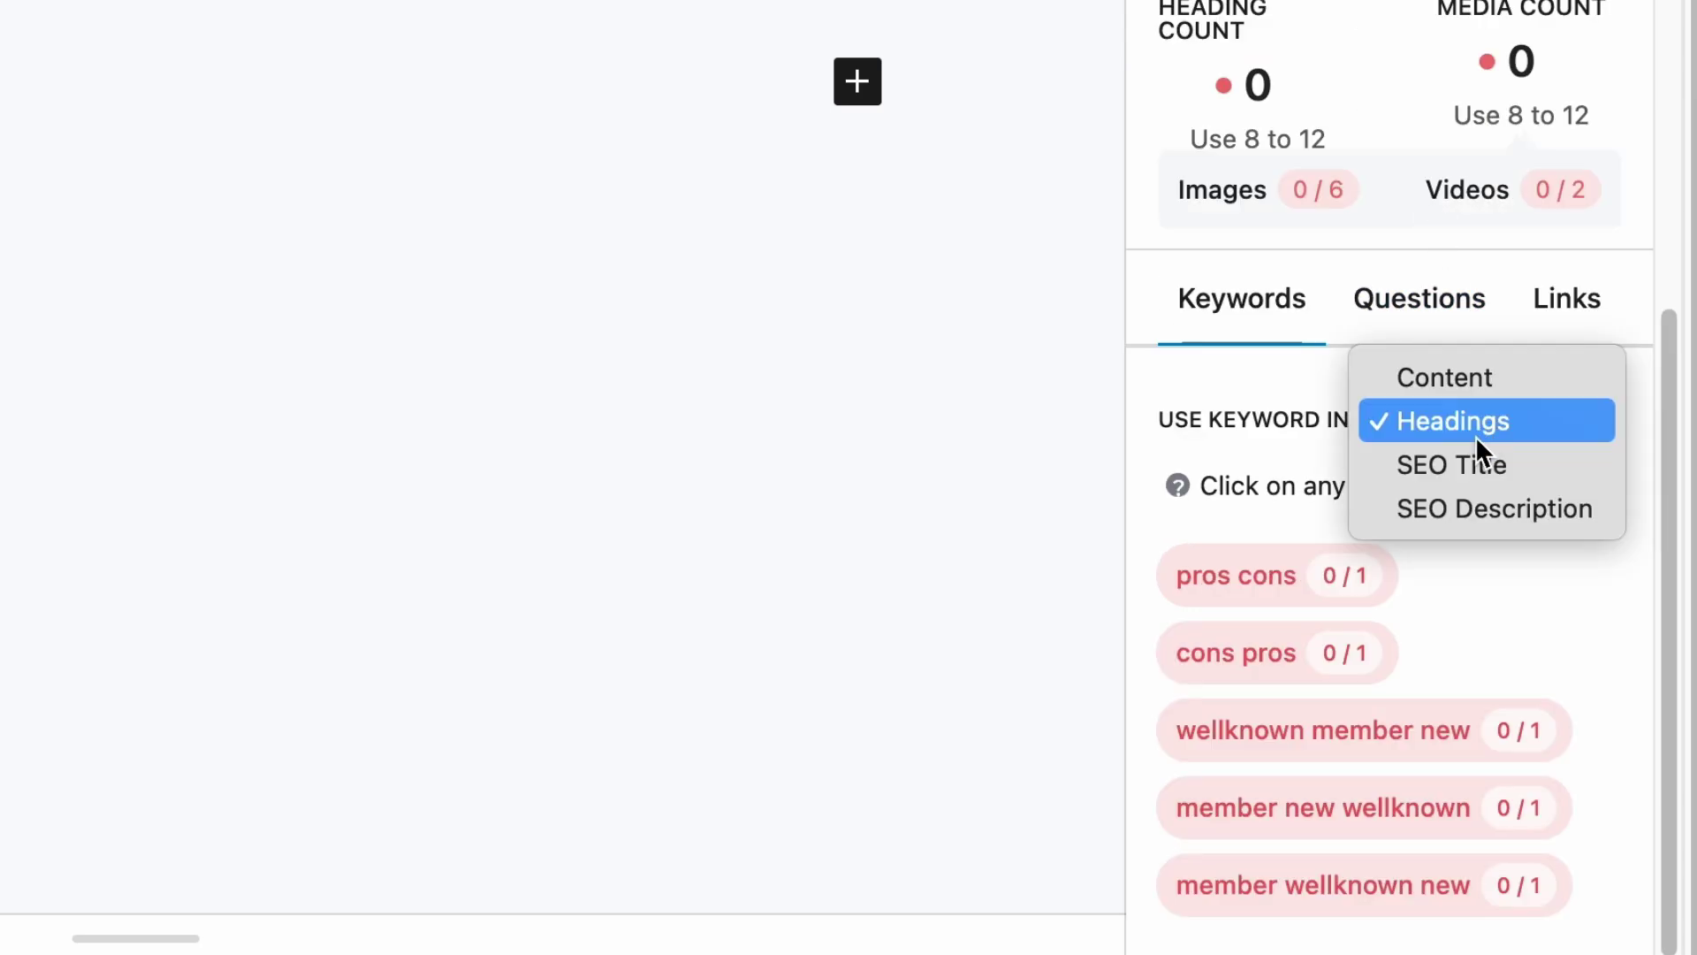
pyautogui.click(1464, 467)
pyautogui.click(1488, 574)
pyautogui.click(1487, 624)
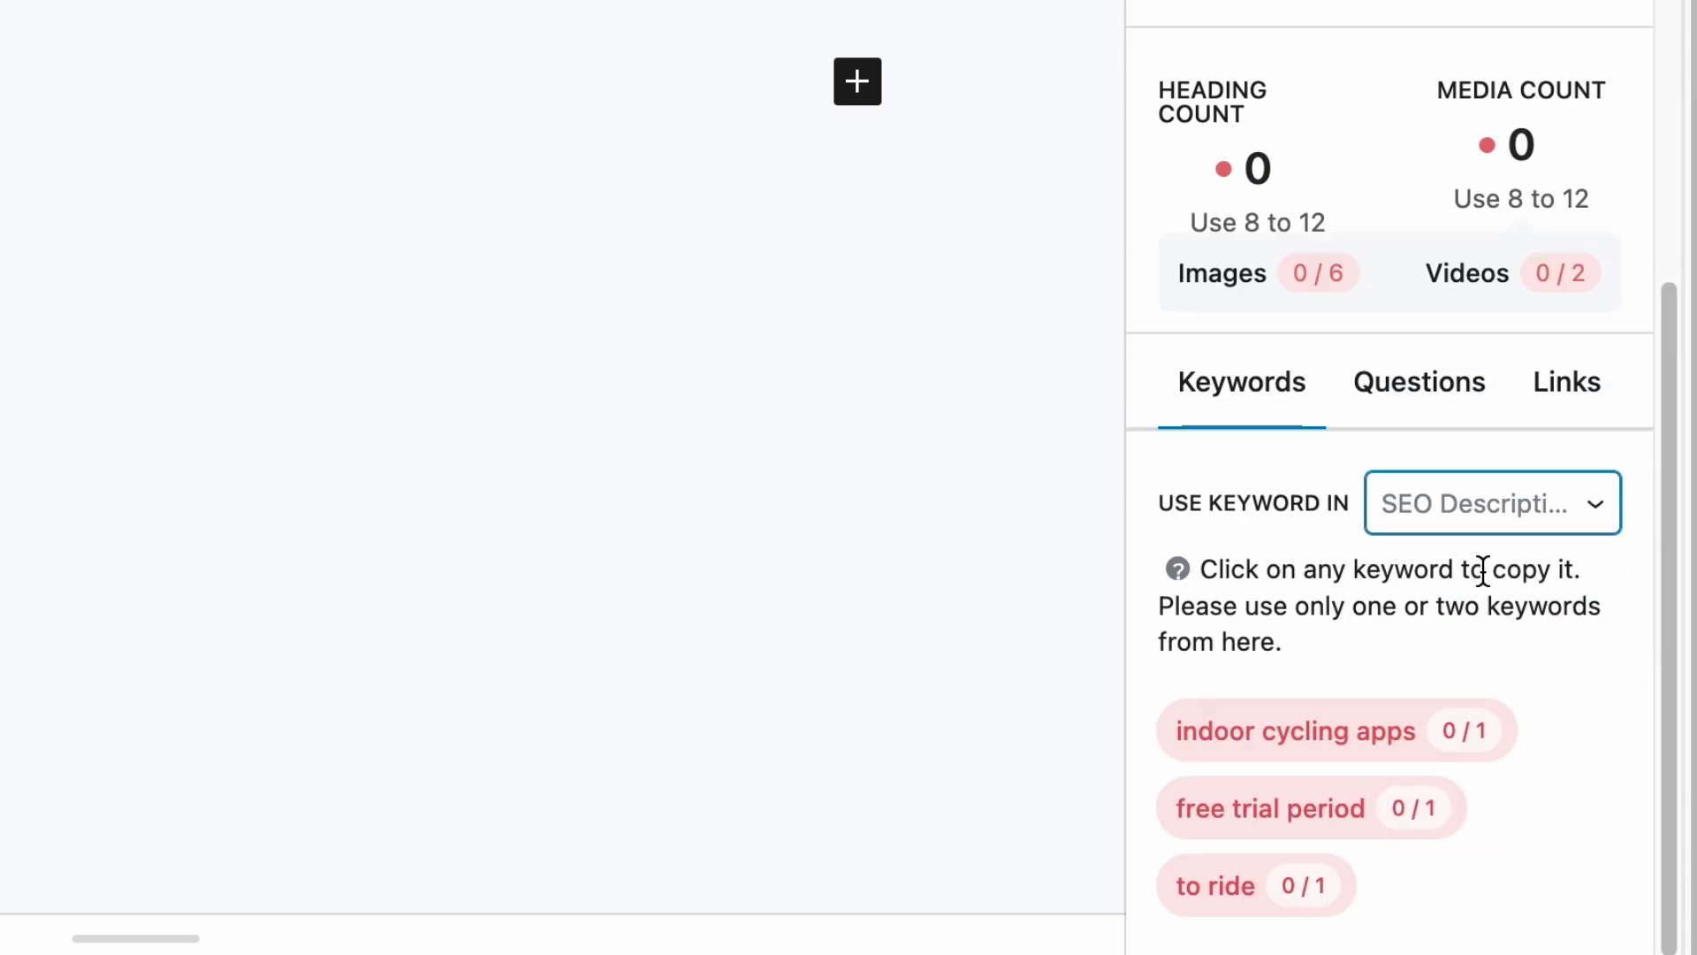
# Review Content AI's related questions for the keyword and display its link suggestions.
pyautogui.click(1440, 408)
pyautogui.scroll(-1, 1443, 410)
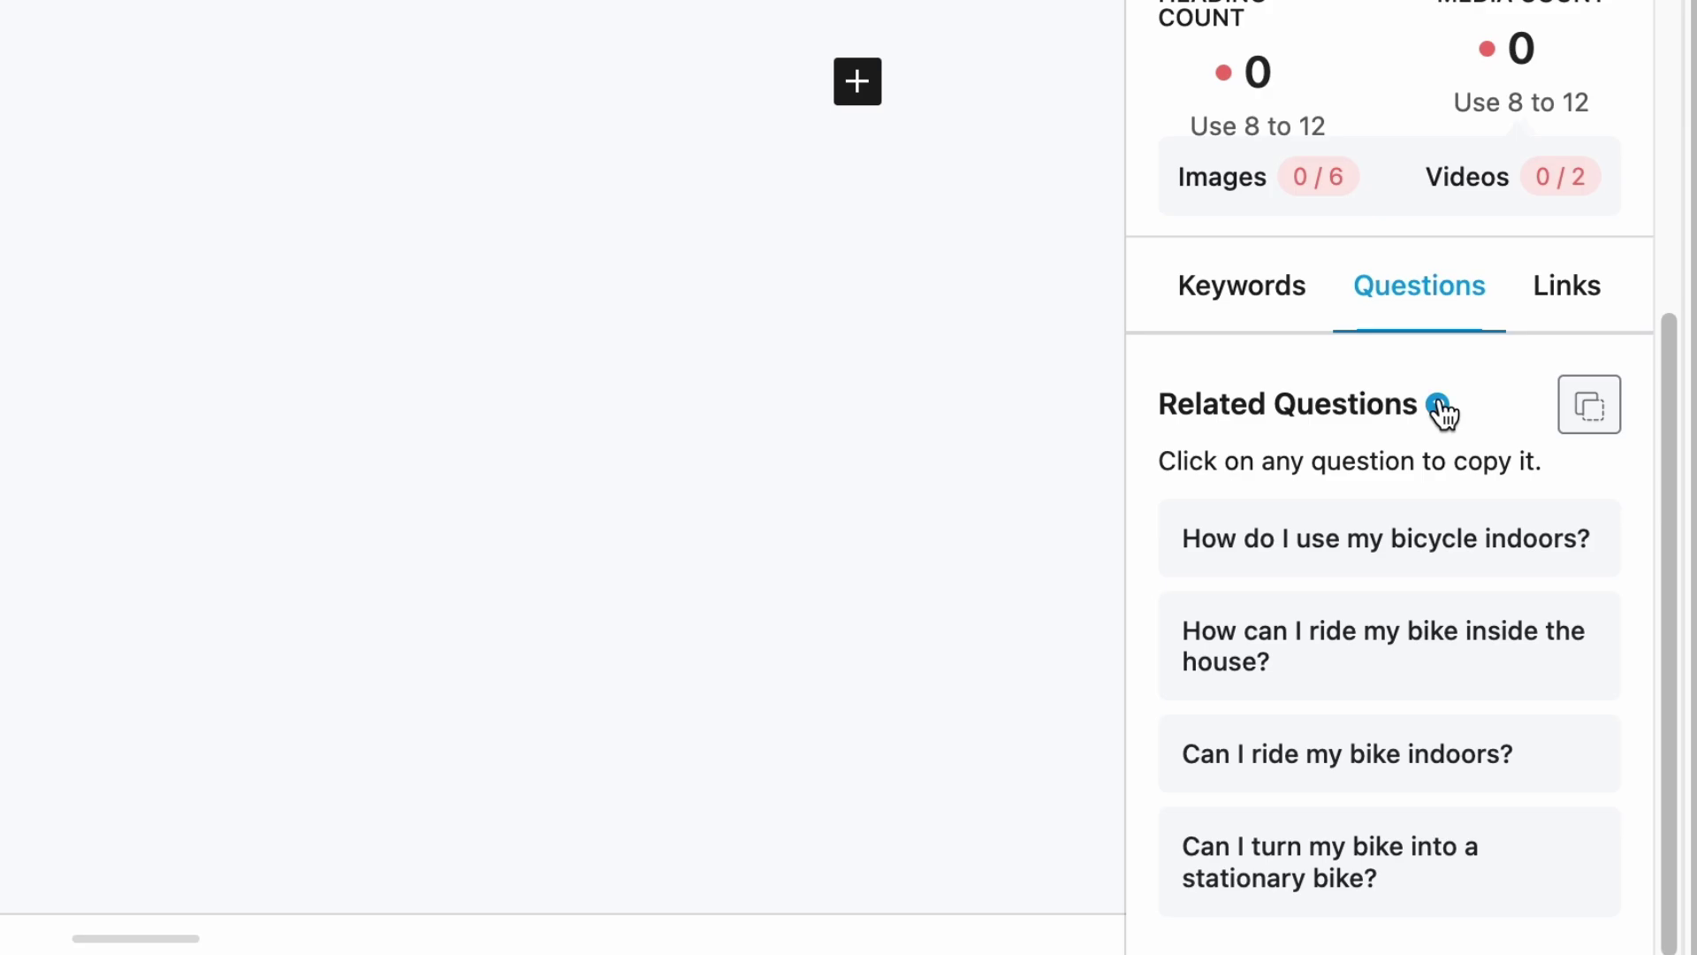
pyautogui.click(1565, 317)
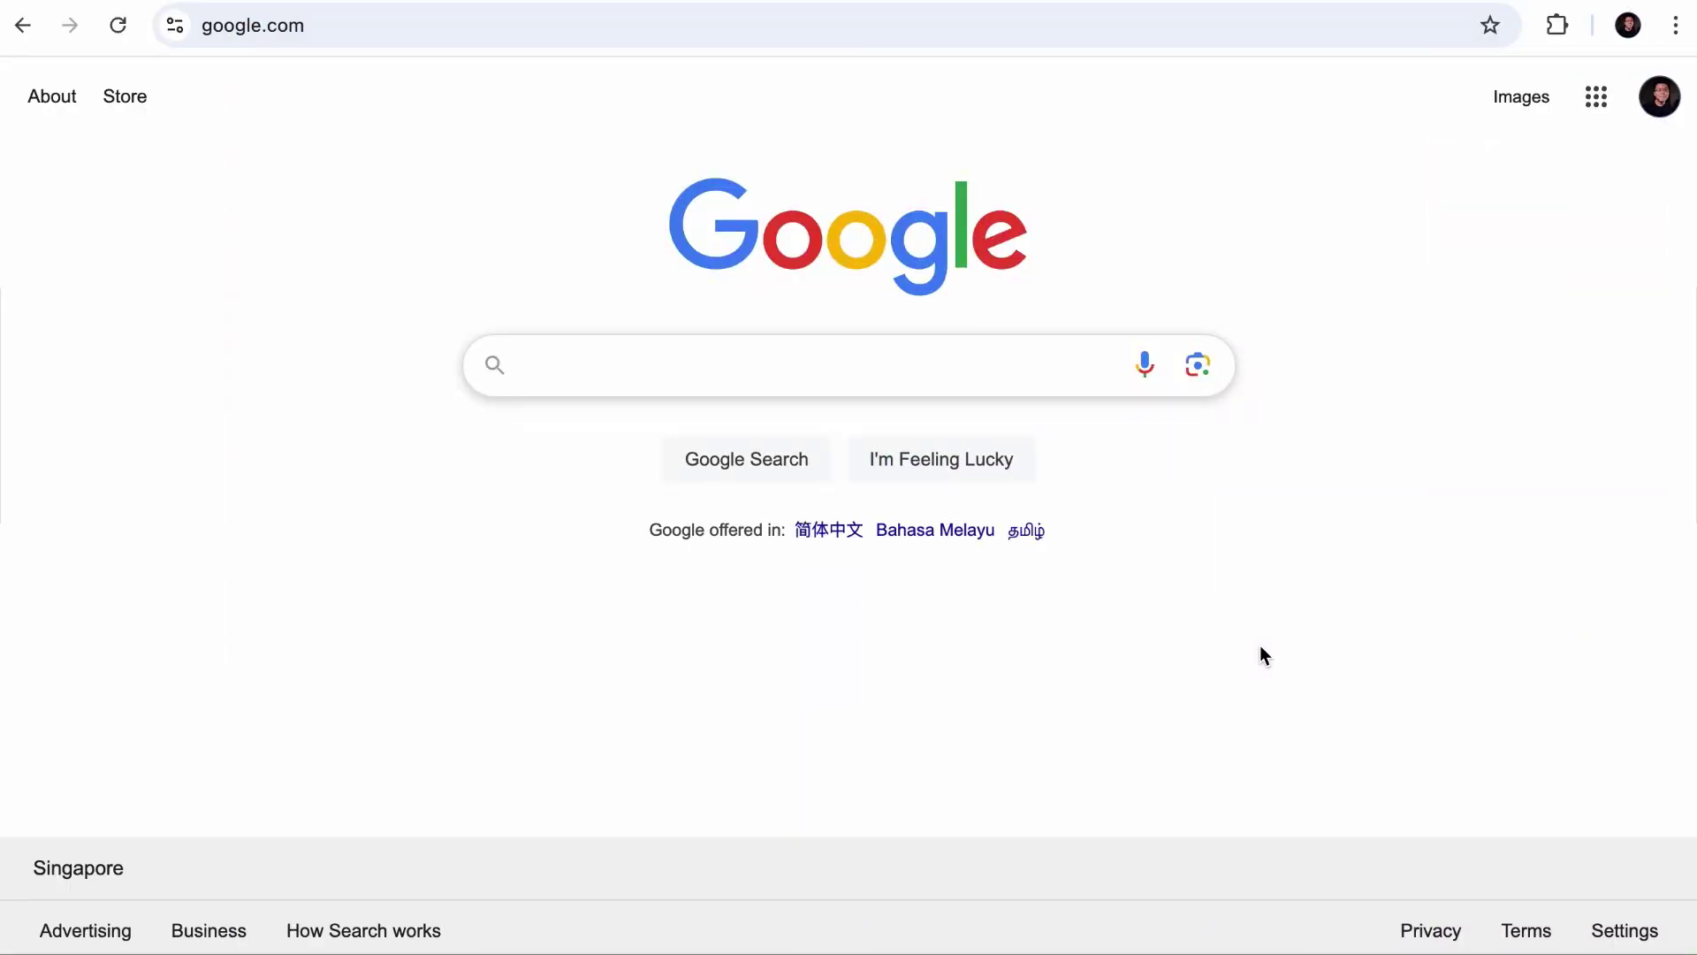
# Search Google for "best yoga mats for beginners" and look over the ranking results.
pyautogui.click(1080, 364)
pyautogui.write('Best Yoga Mat')
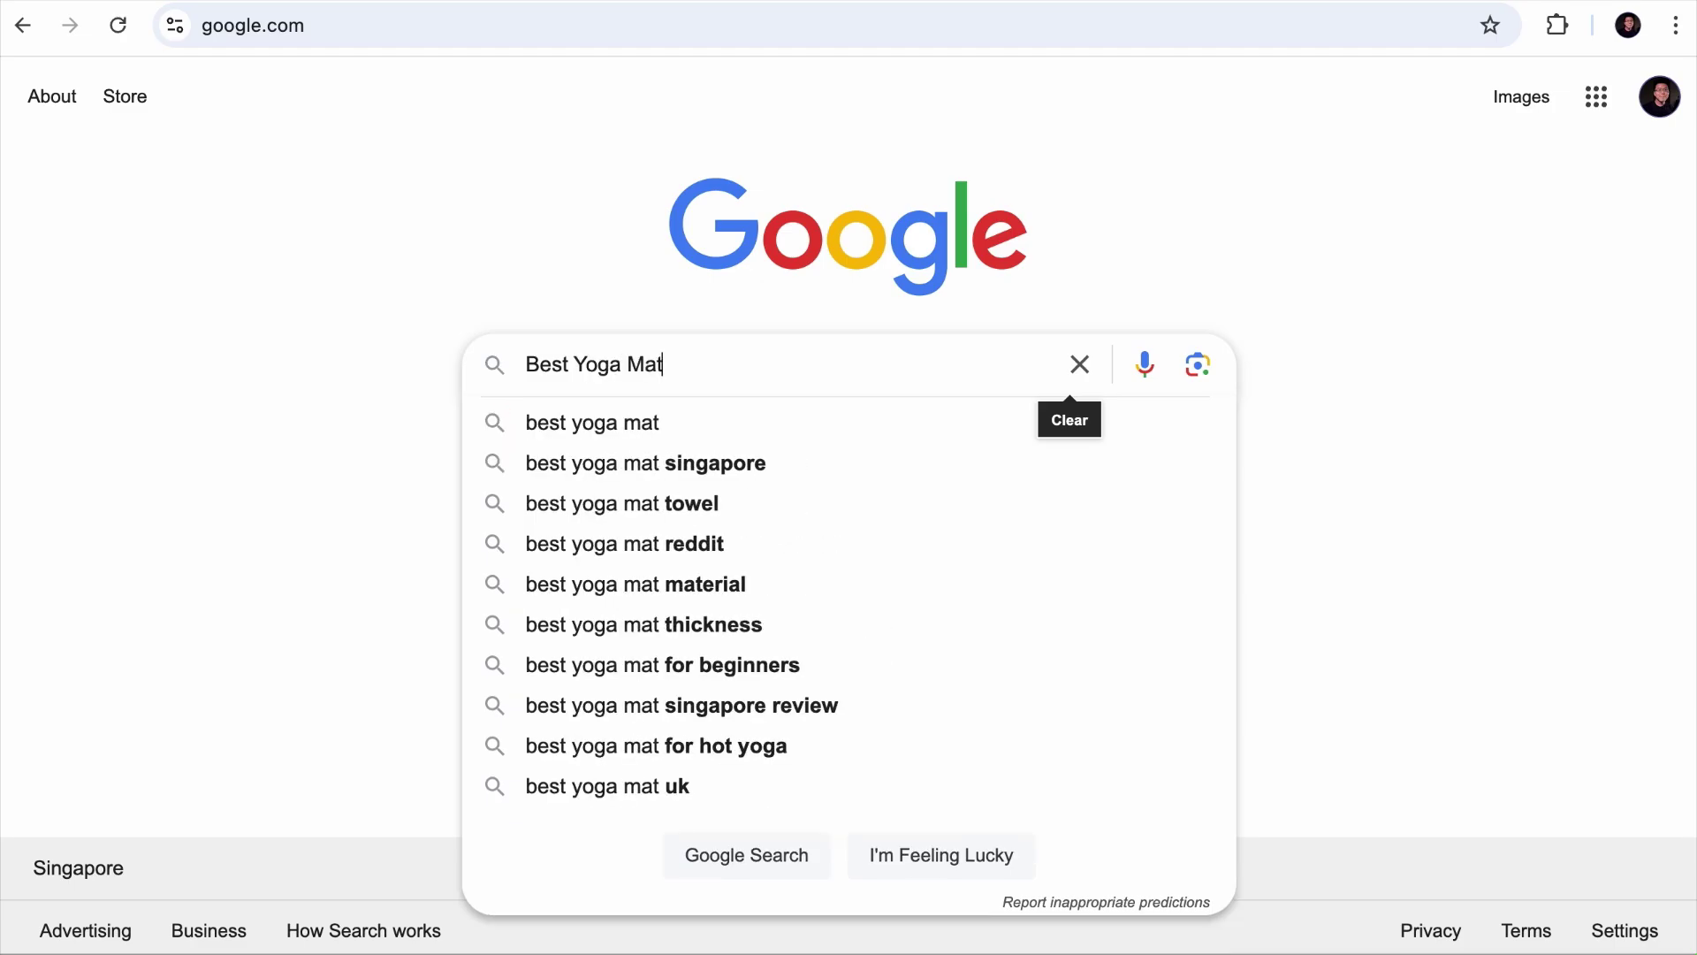
pyautogui.write('s for beg')
pyautogui.press('Down')
pyautogui.press('Return')
pyautogui.scroll(-5, 454, 321)
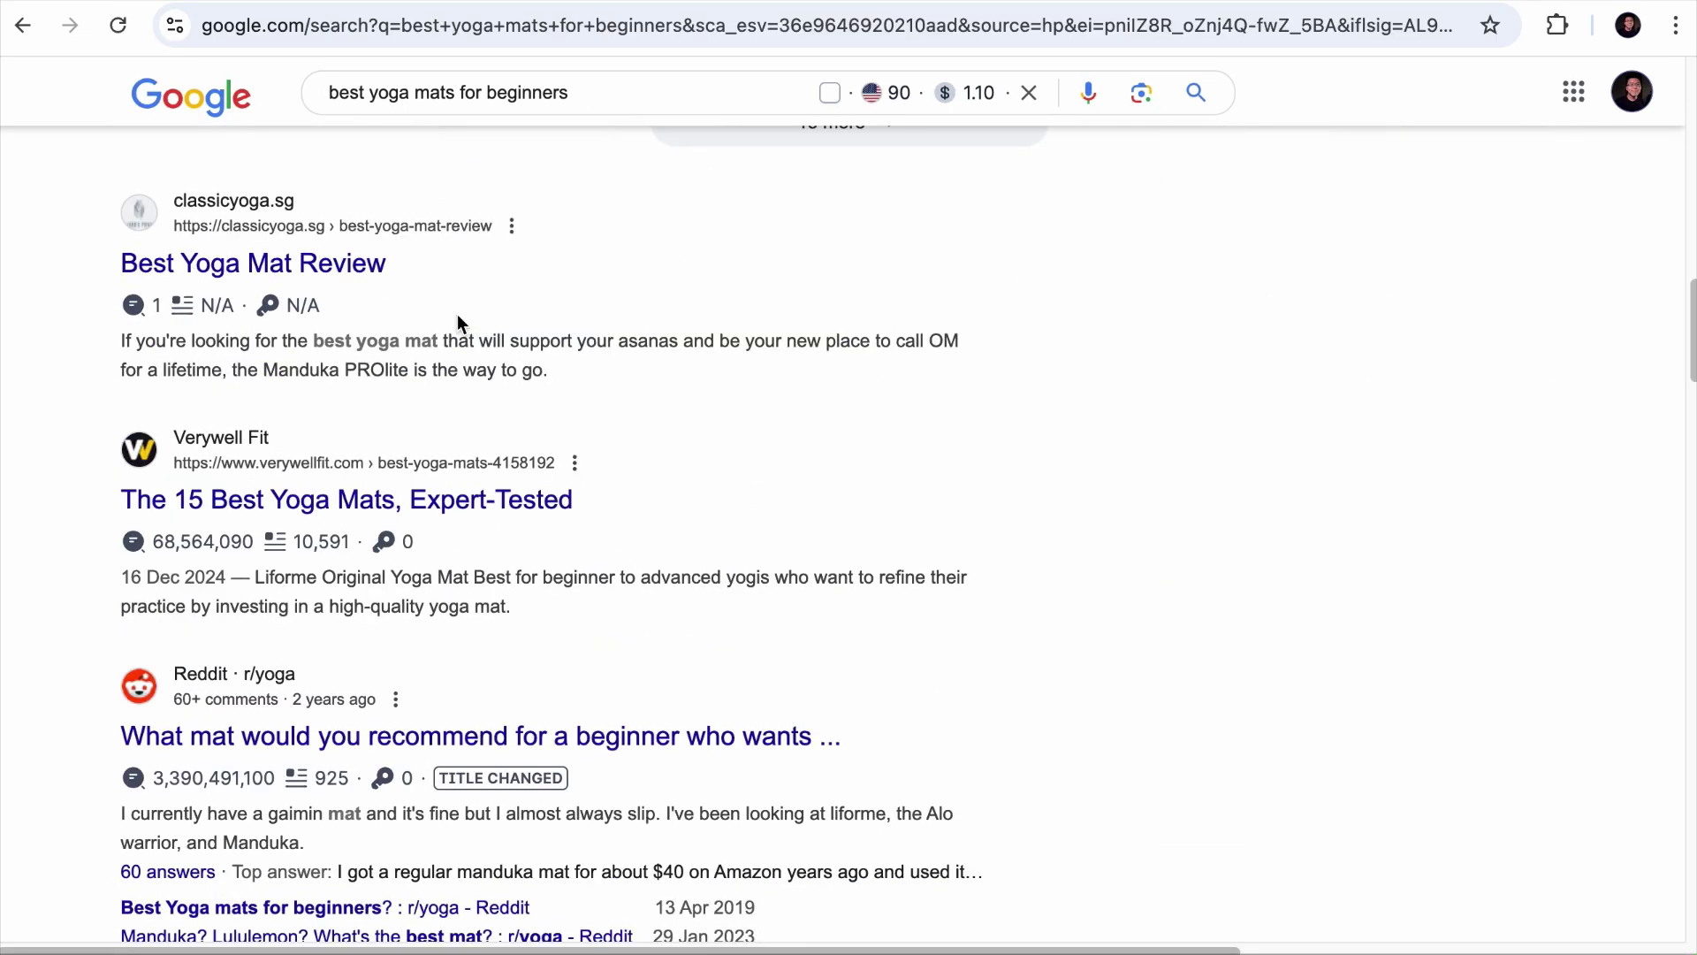
# Open classicyoga.sg's "Best Yoga Mat Review" result and look through the article.
pyautogui.moveTo(168, 189); pyautogui.dragTo(389, 265)
pyautogui.rightClick(355, 258)
pyautogui.click(353, 489)
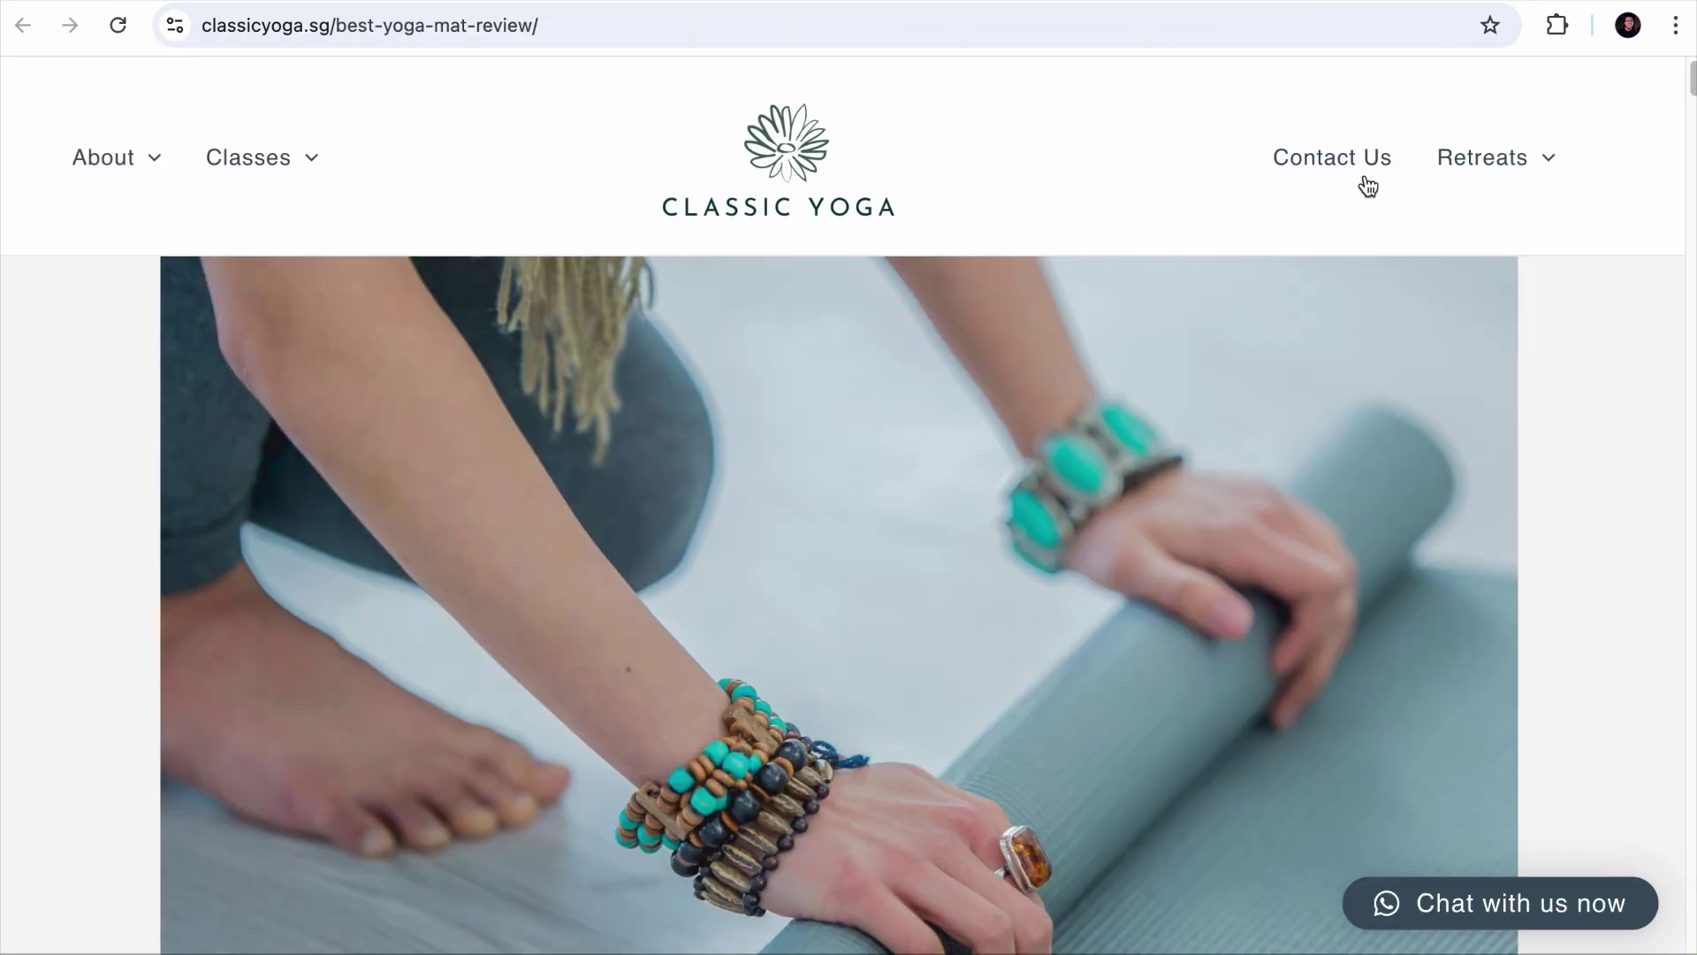
pyautogui.scroll(-15, 1366, 187)
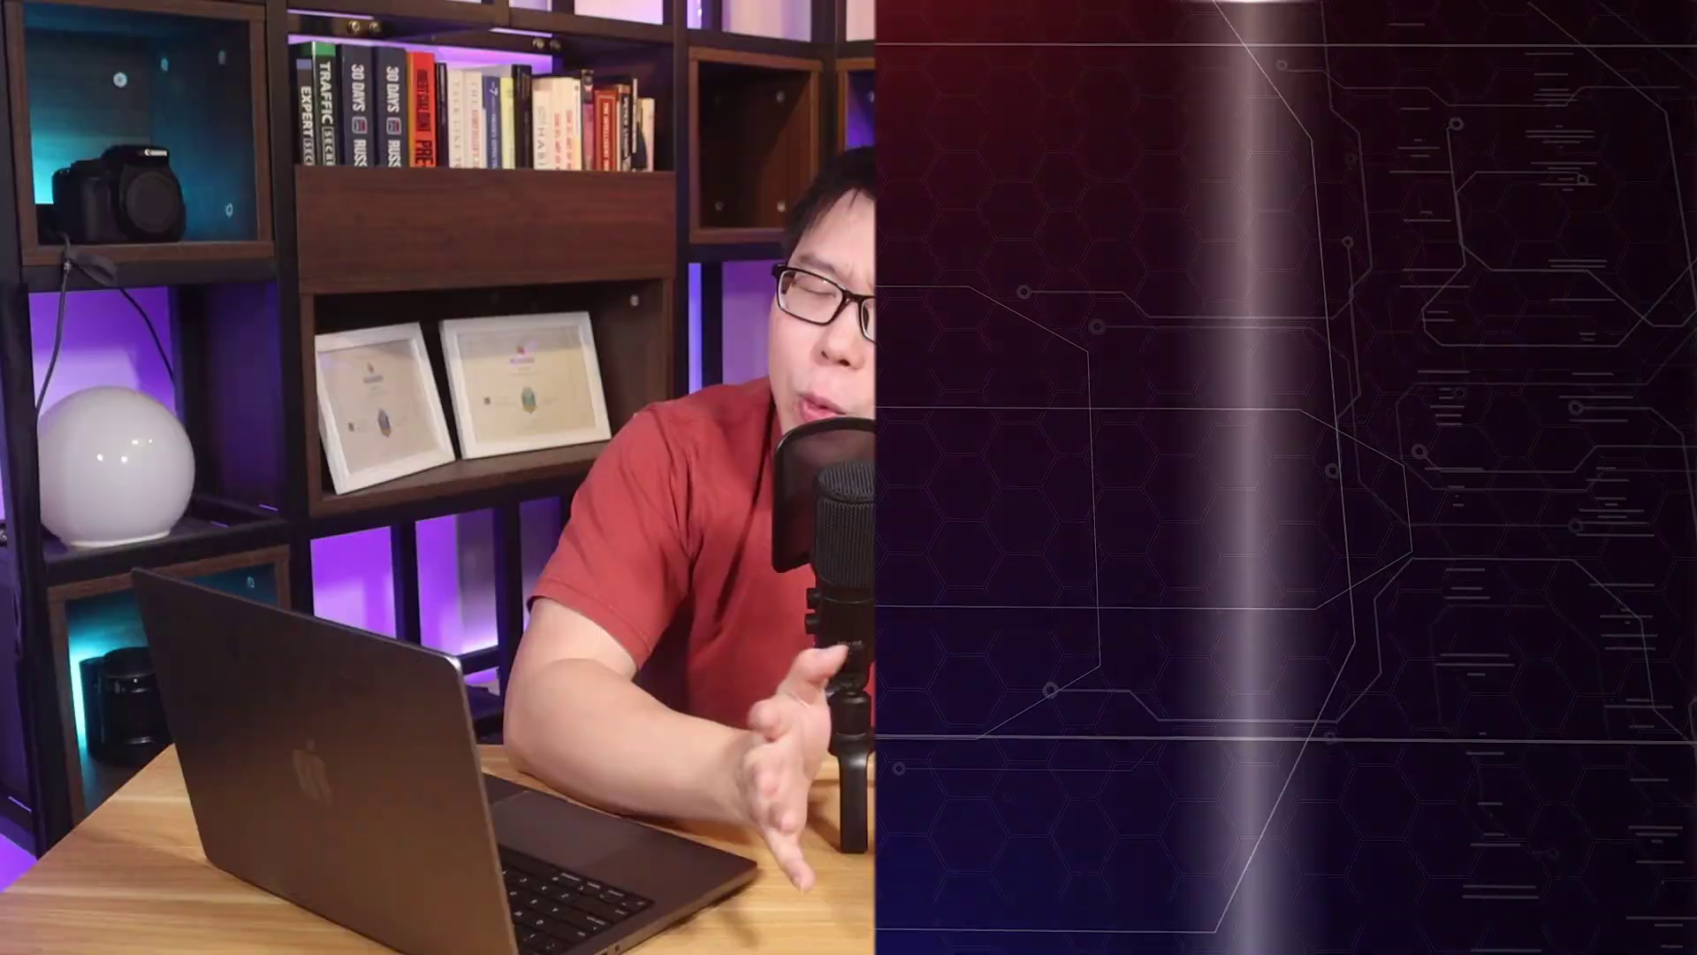